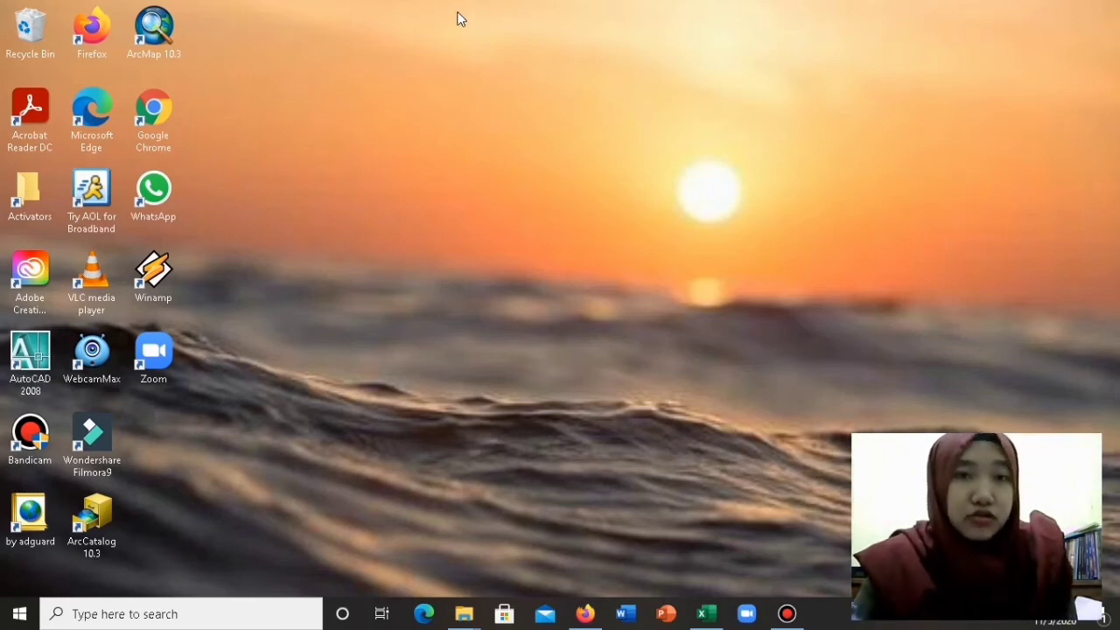
Start ArcMap with a new Blank Map from My Templates and maximize its window.
{"action": "double_click", "coordinate": [163, 48]}
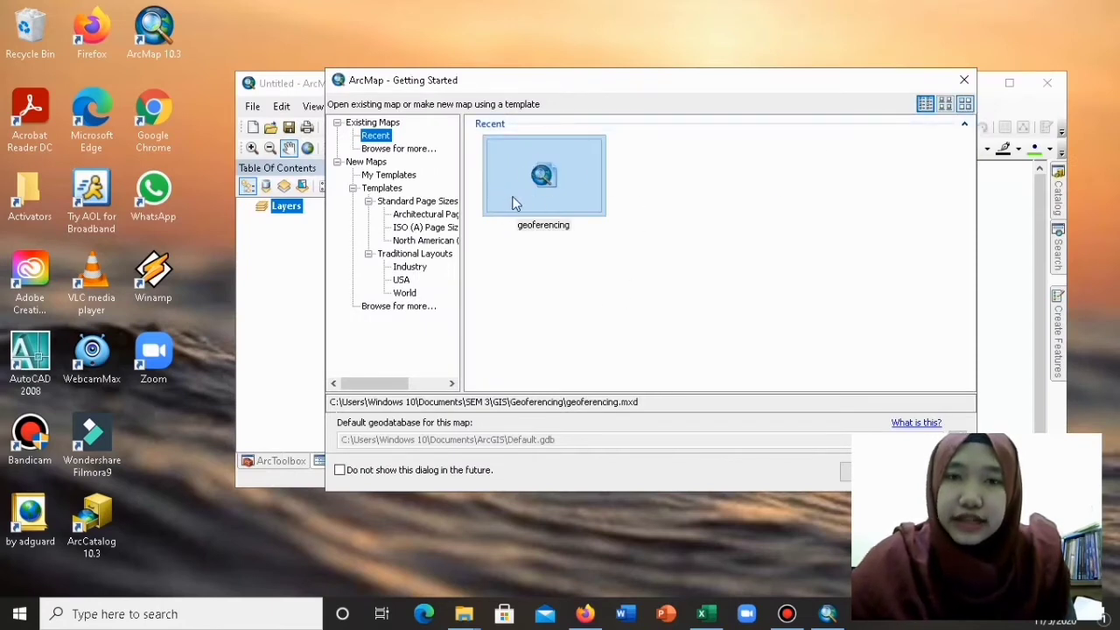
{"action": "left_click", "coordinate": [388, 175]}
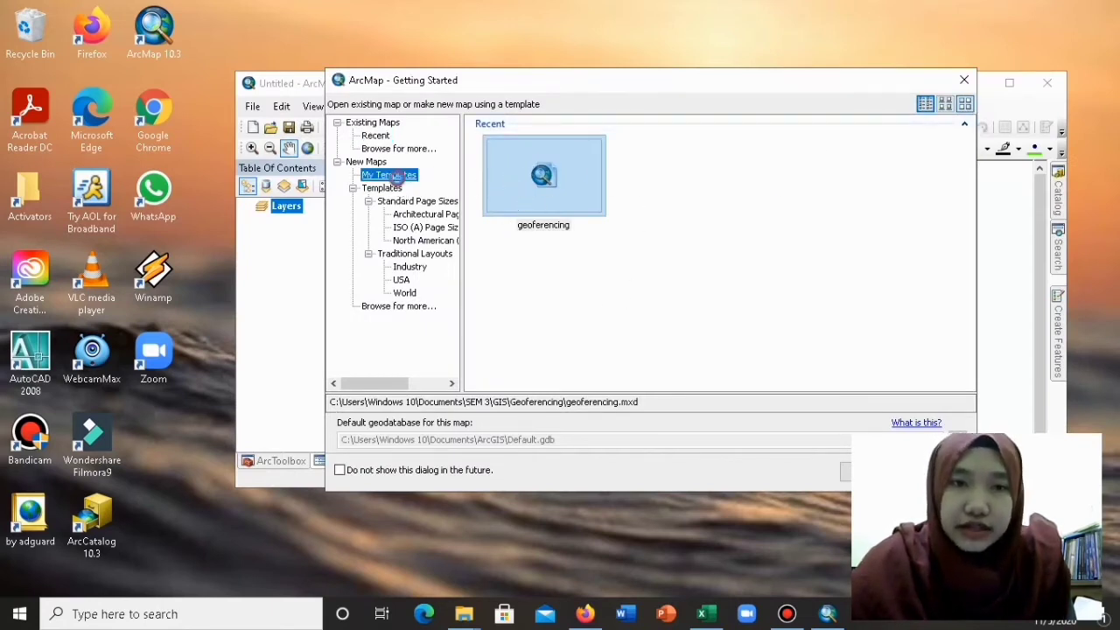
{"action": "left_click", "coordinate": [567, 182]}
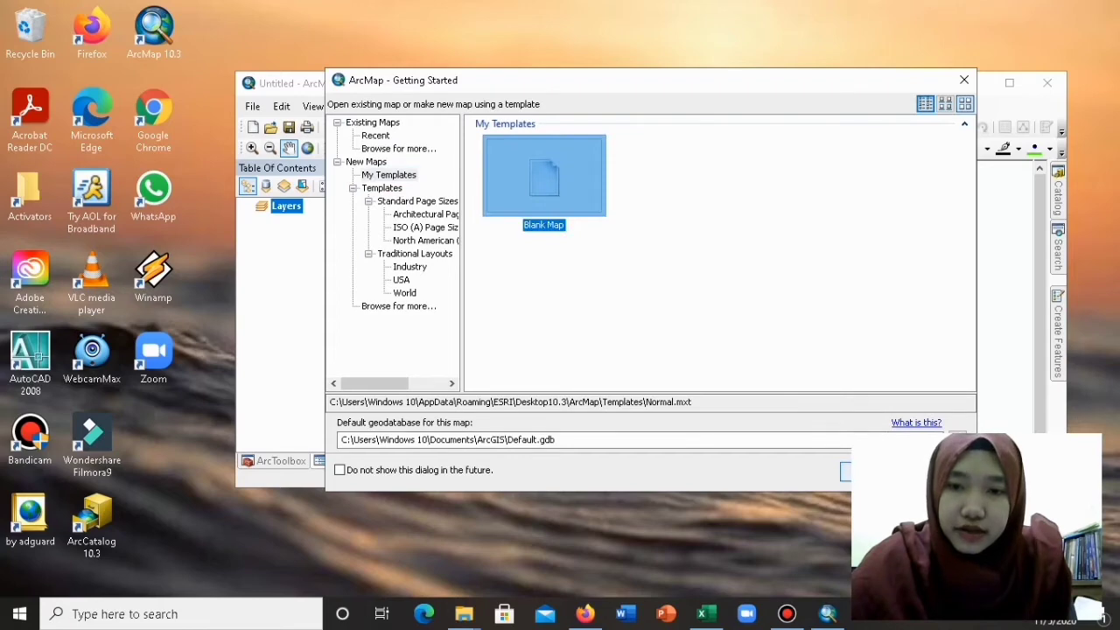
{"action": "left_click", "coordinate": [875, 471]}
{"action": "left_click", "coordinate": [1009, 82]}
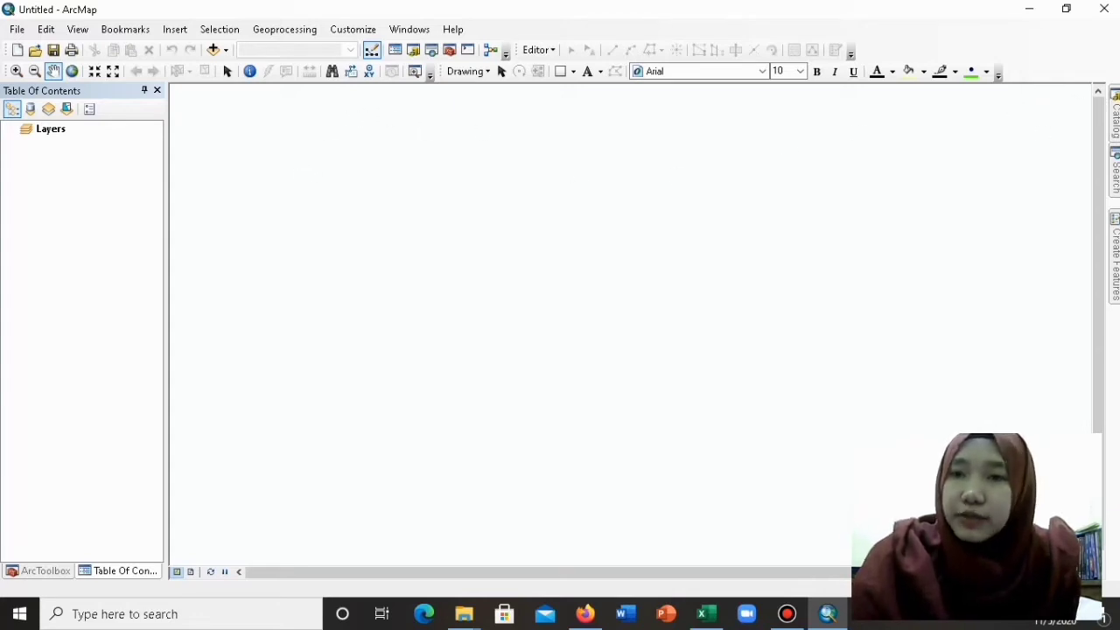
Add the Kec_Mlandingan_Situbondo.shp shapefile from the folder connections to the map as a layer.
{"action": "mouse_move", "coordinate": [1115, 123]}
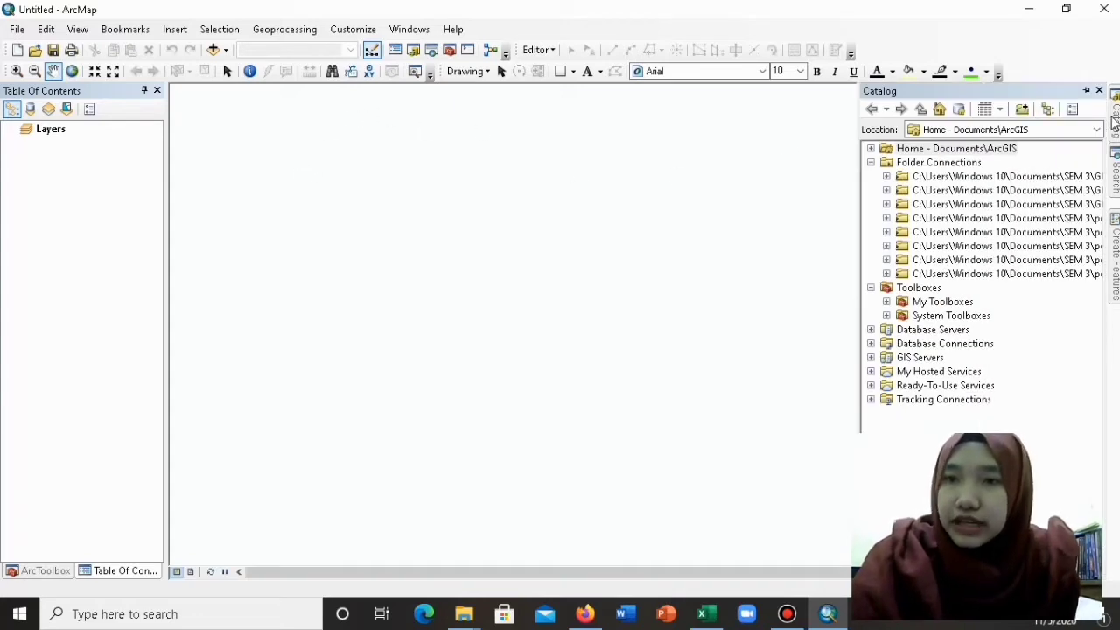
{"action": "left_click", "coordinate": [886, 260]}
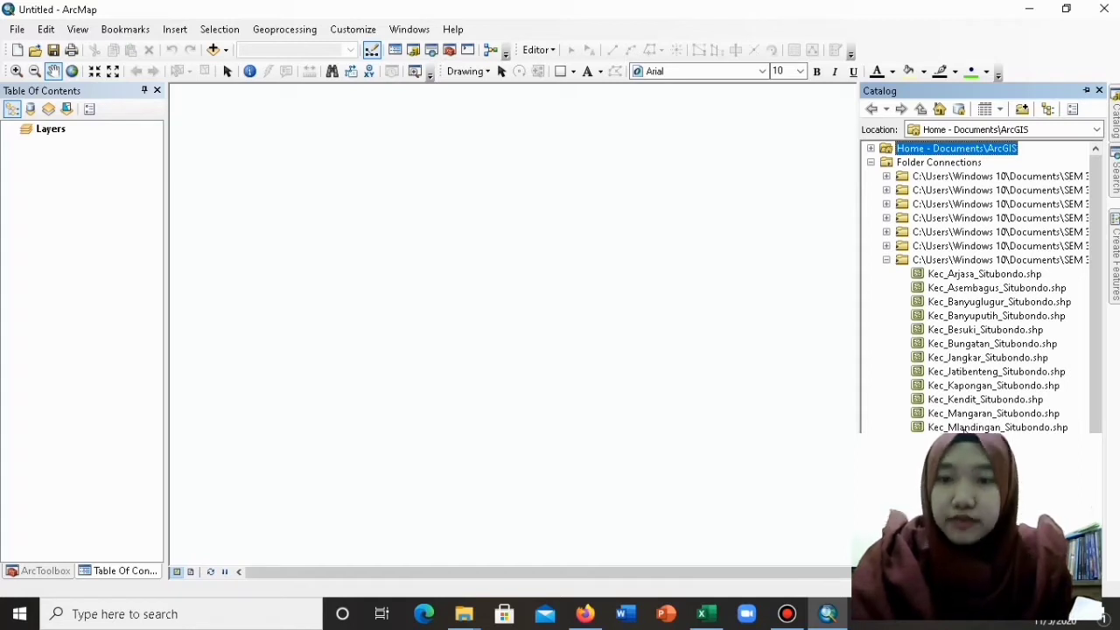
{"action": "left_click_drag", "start_coordinate": [960, 427], "coordinate": [130, 221]}
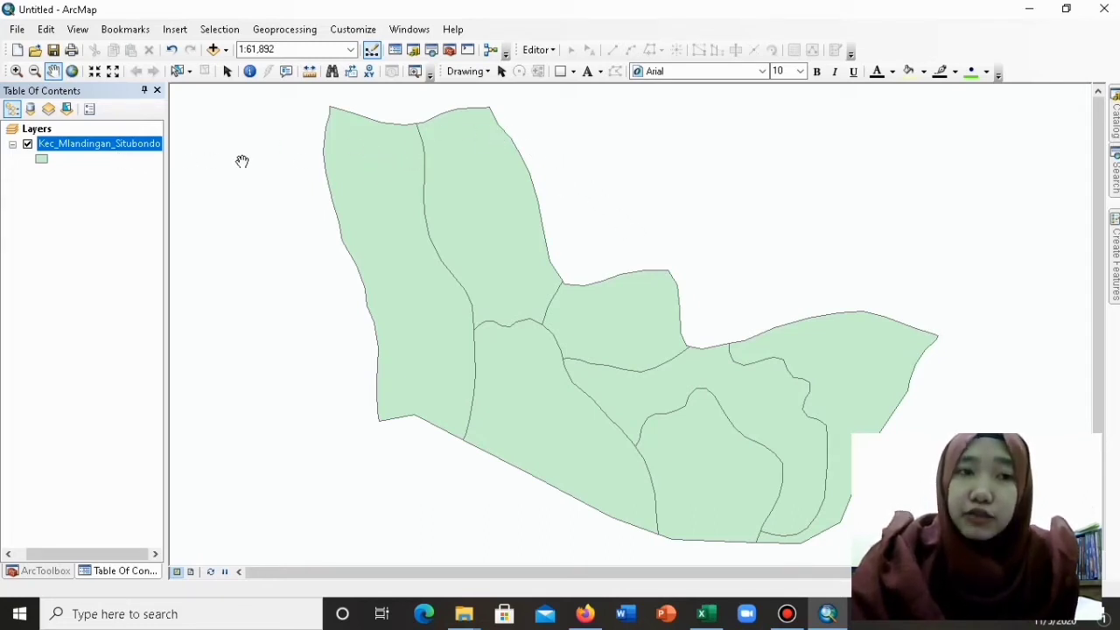
Open the attribute table of the Kec_Mlandingan_Situbondo layer and place it over the map for reading.
{"action": "right_click", "coordinate": [77, 145]}
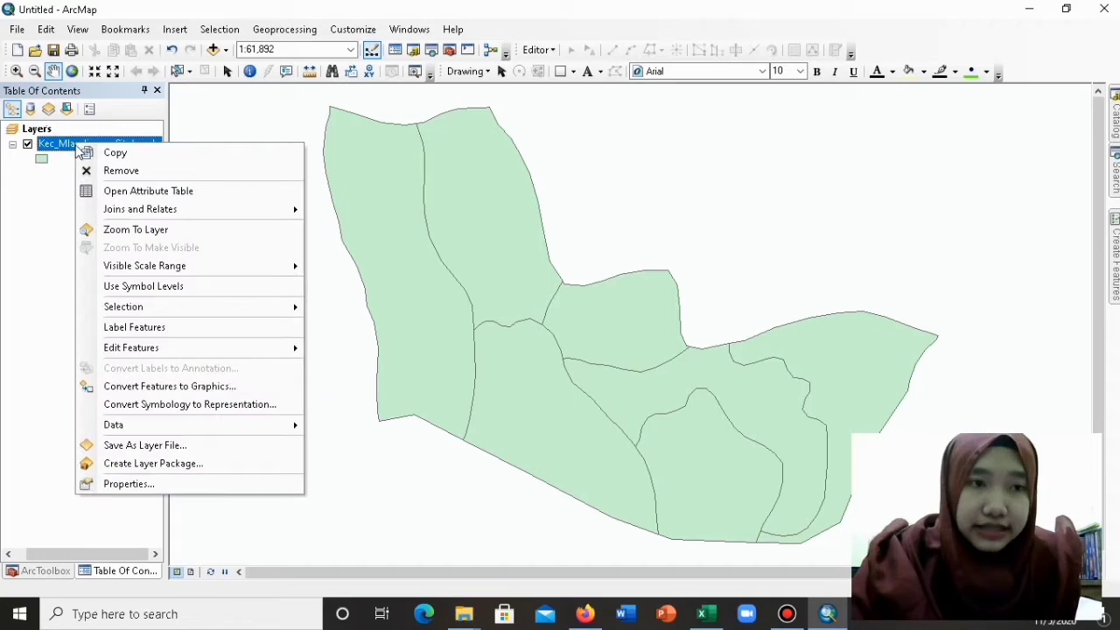
{"action": "left_click", "coordinate": [144, 192]}
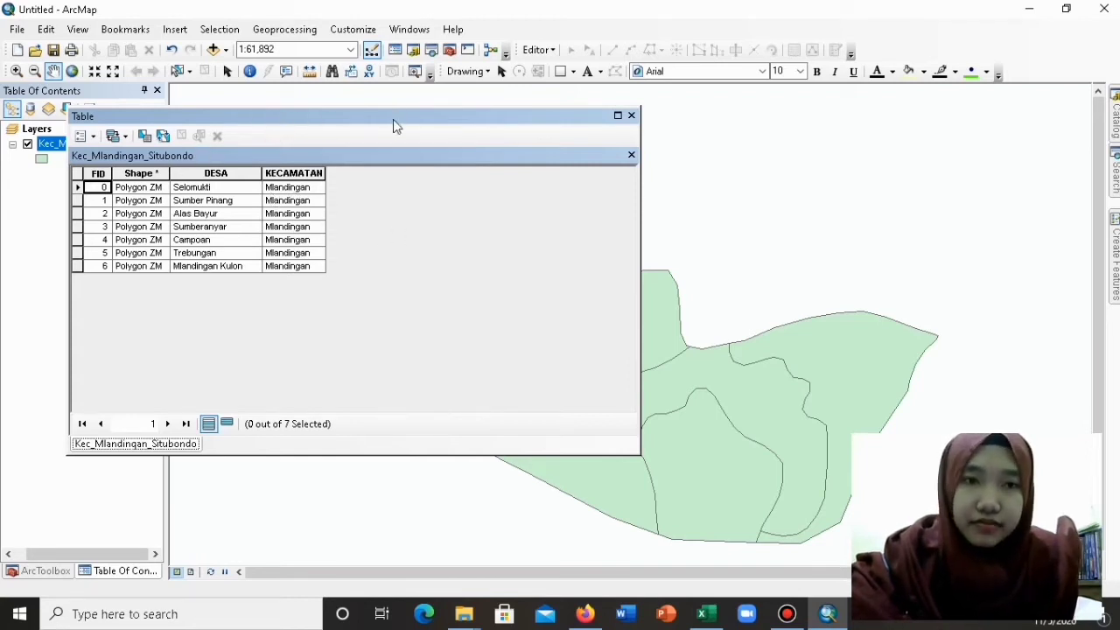
{"action": "left_click_drag", "start_coordinate": [362, 123], "coordinate": [431, 104]}
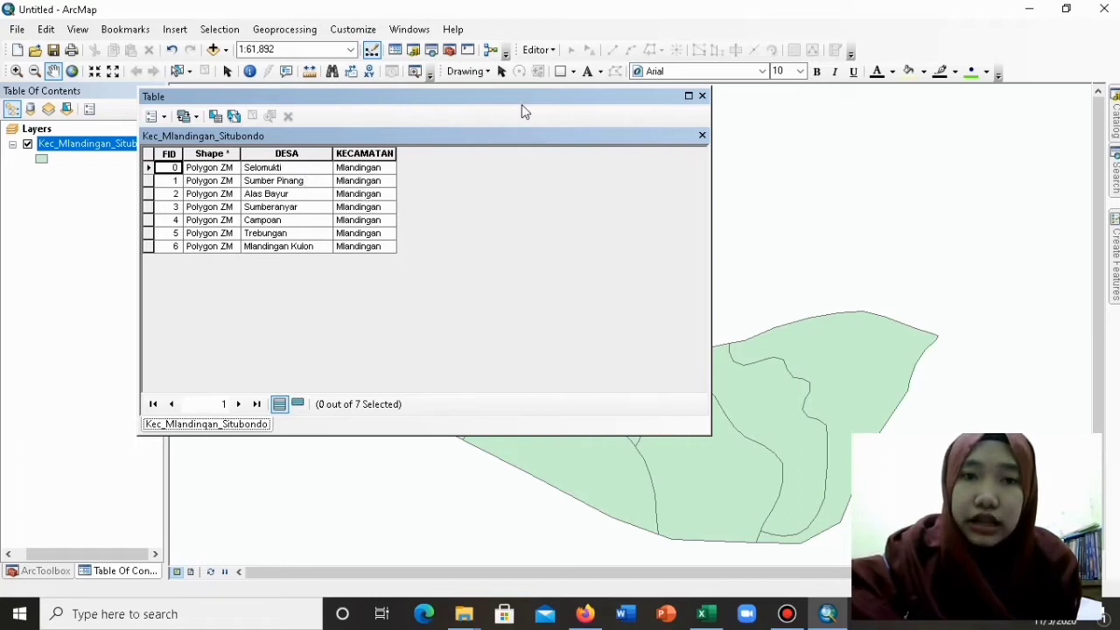
{"action": "left_click_drag", "start_coordinate": [521, 104], "coordinate": [497, 116]}
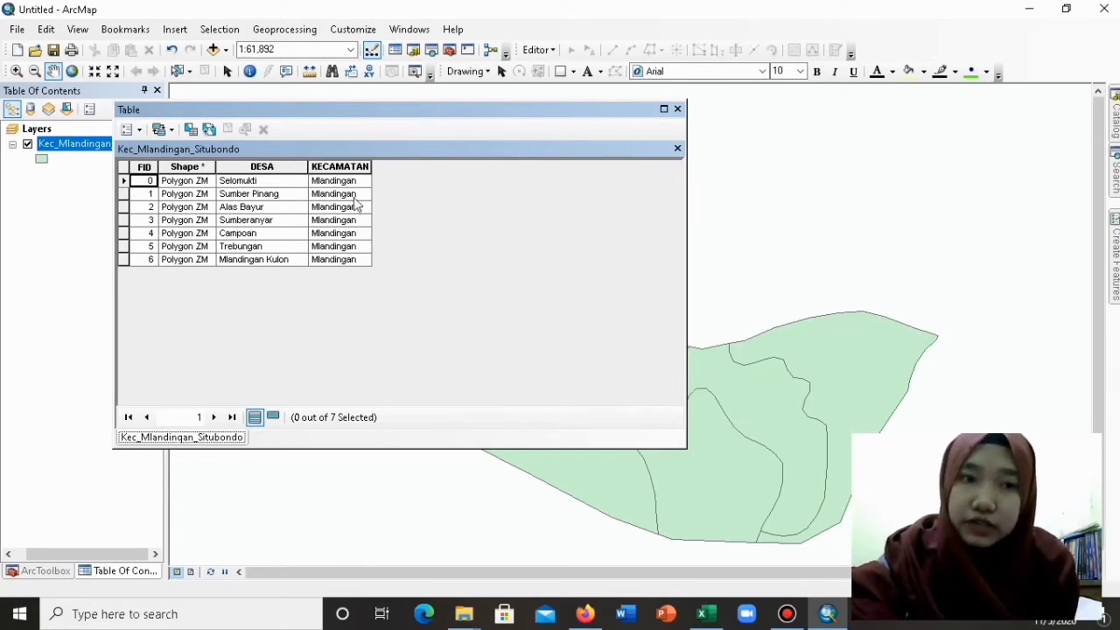
{"action": "left_click_drag", "start_coordinate": [444, 113], "coordinate": [470, 125]}
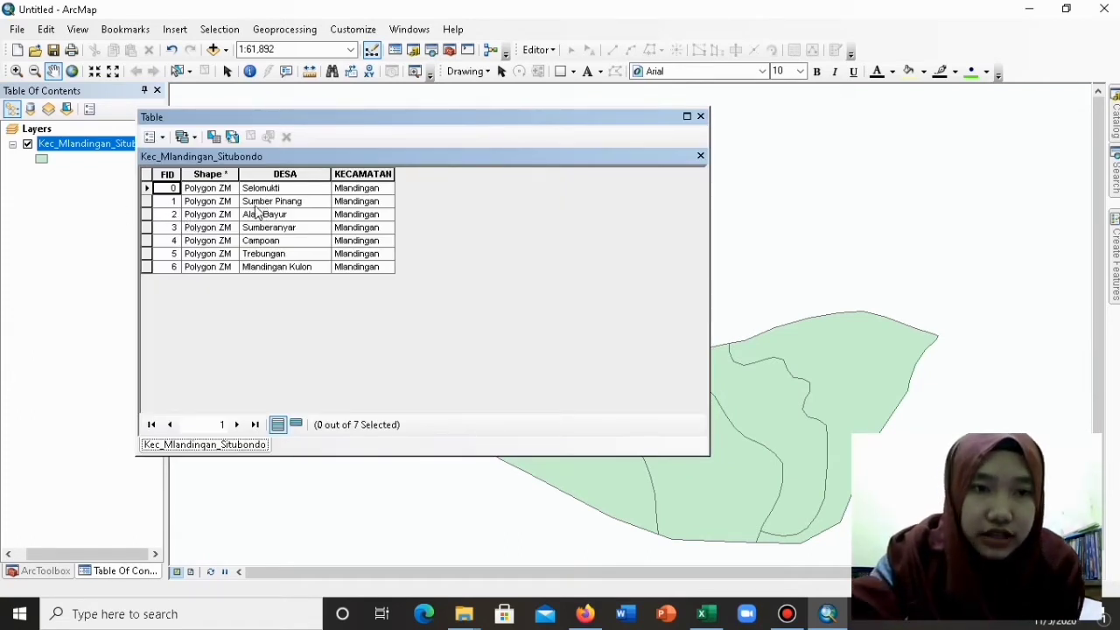
Select and zoom to the Sumber Pinang record, and bring its polygon into view beside the attribute table.
{"action": "double_click", "coordinate": [147, 202]}
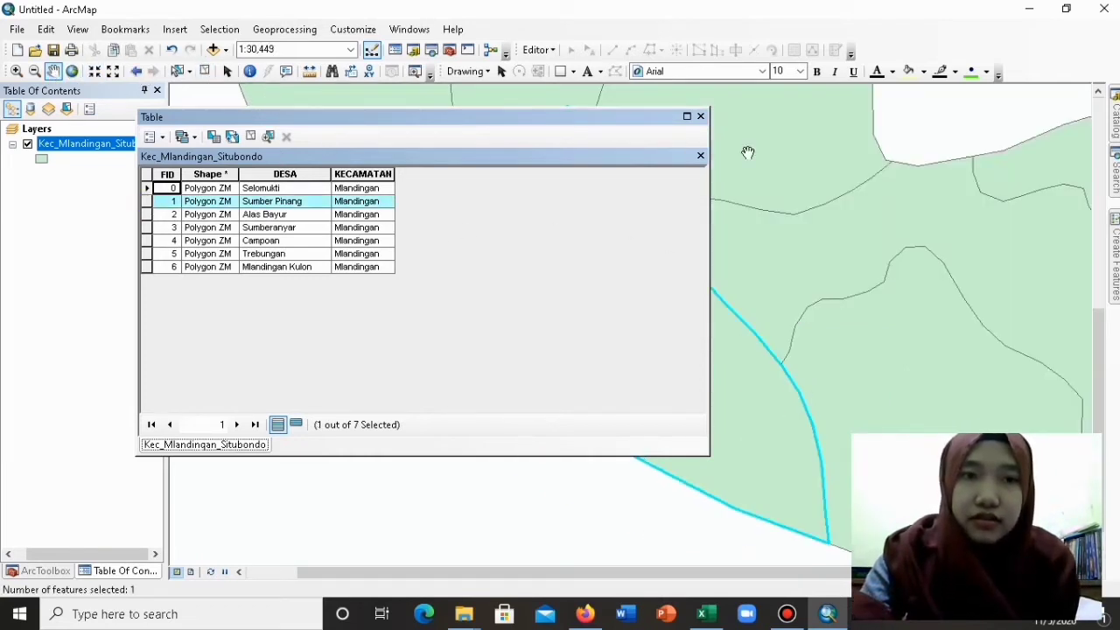
{"action": "left_click_drag", "start_coordinate": [613, 129], "coordinate": [457, 233]}
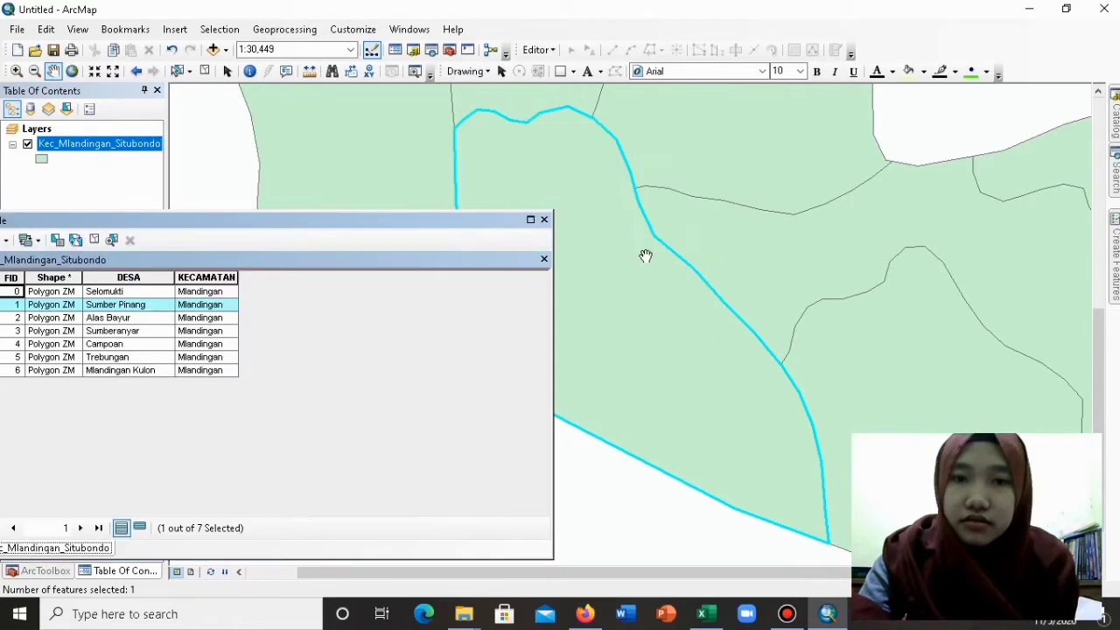
{"action": "left_click_drag", "start_coordinate": [651, 280], "coordinate": [738, 242]}
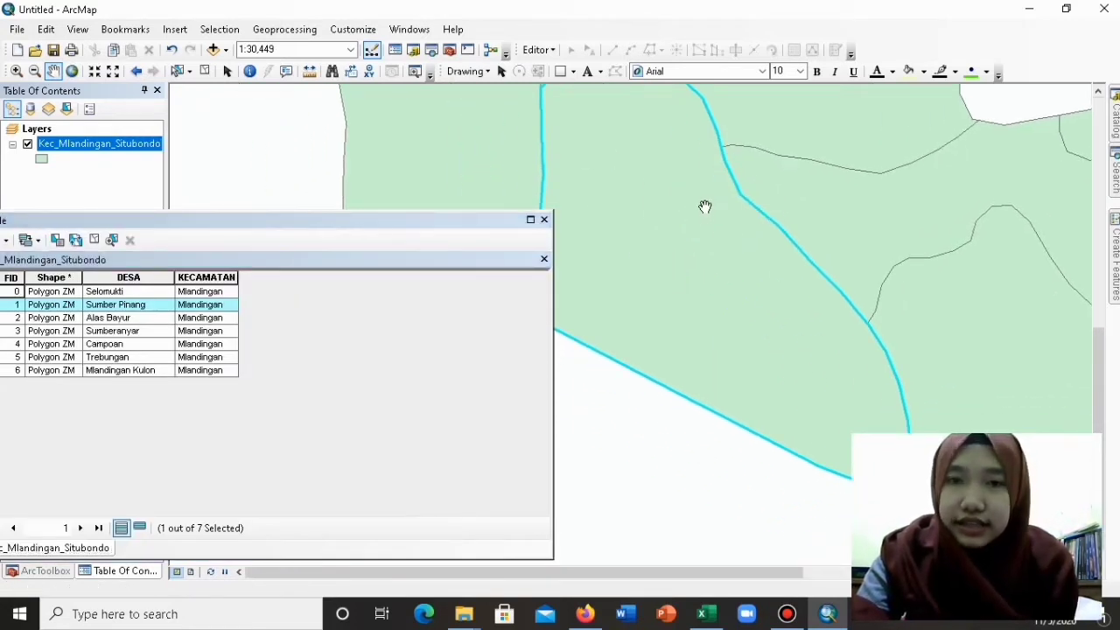
{"action": "left_click_drag", "start_coordinate": [665, 225], "coordinate": [720, 290]}
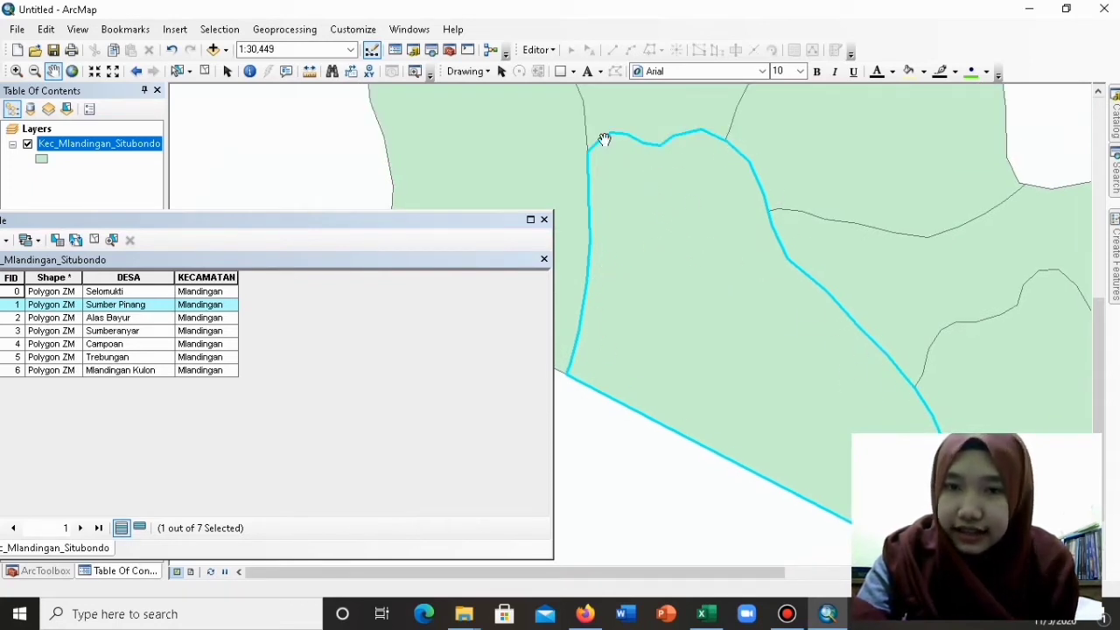
{"action": "left_click_drag", "start_coordinate": [659, 320], "coordinate": [647, 283]}
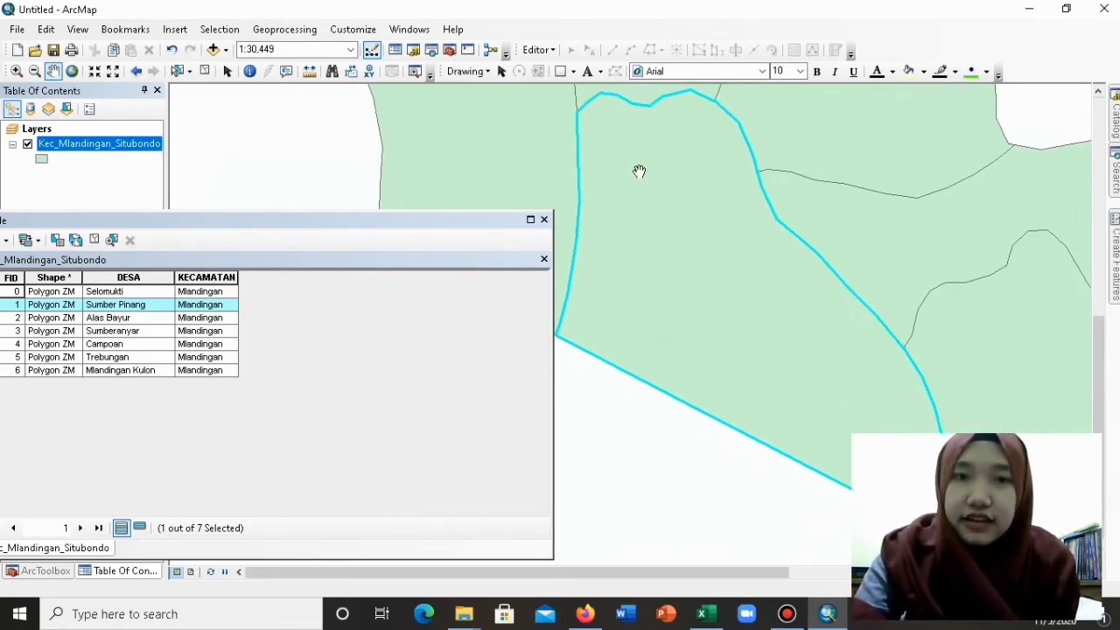
{"action": "left_click_drag", "start_coordinate": [640, 170], "coordinate": [647, 187]}
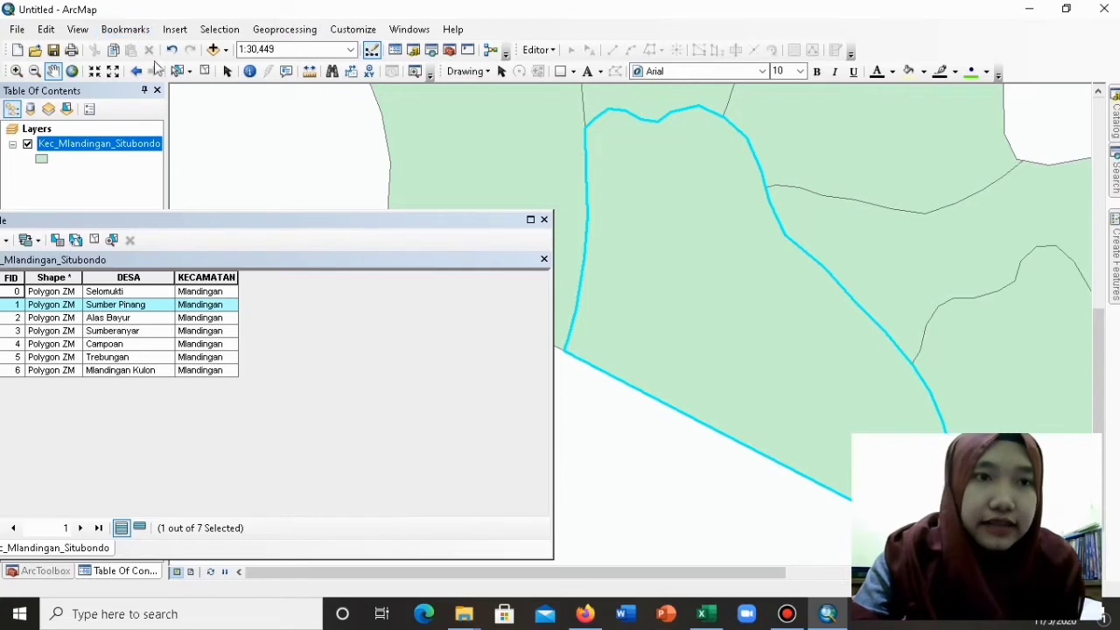
Clear the Sumber Pinang selection and return the map to its full extent.
{"action": "left_click", "coordinate": [204, 72]}
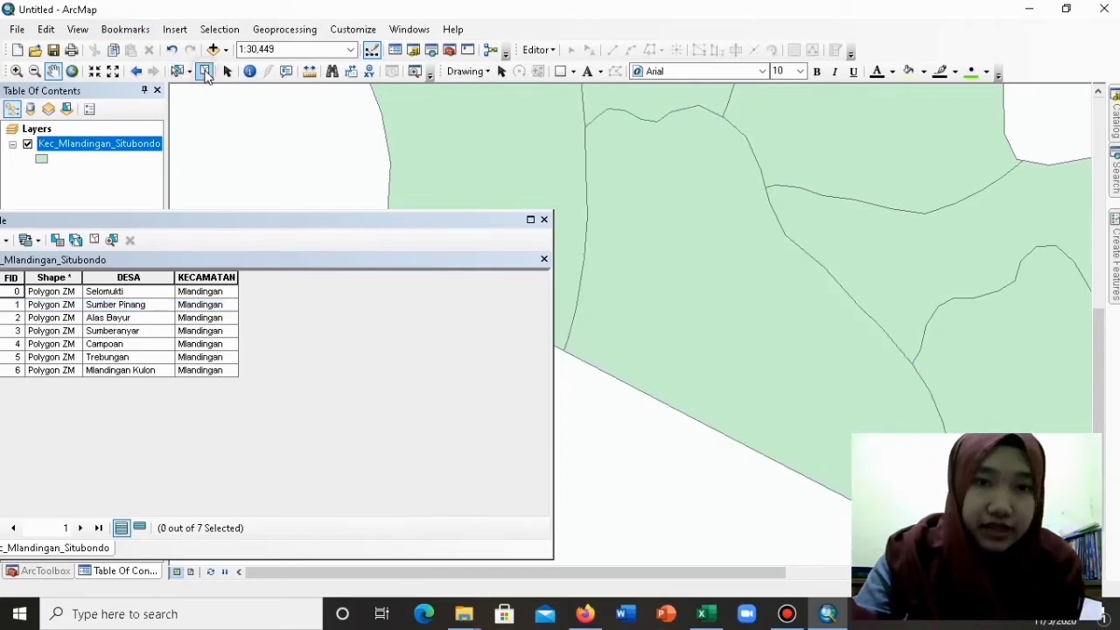
{"action": "left_click_drag", "start_coordinate": [452, 243], "coordinate": [645, 158]}
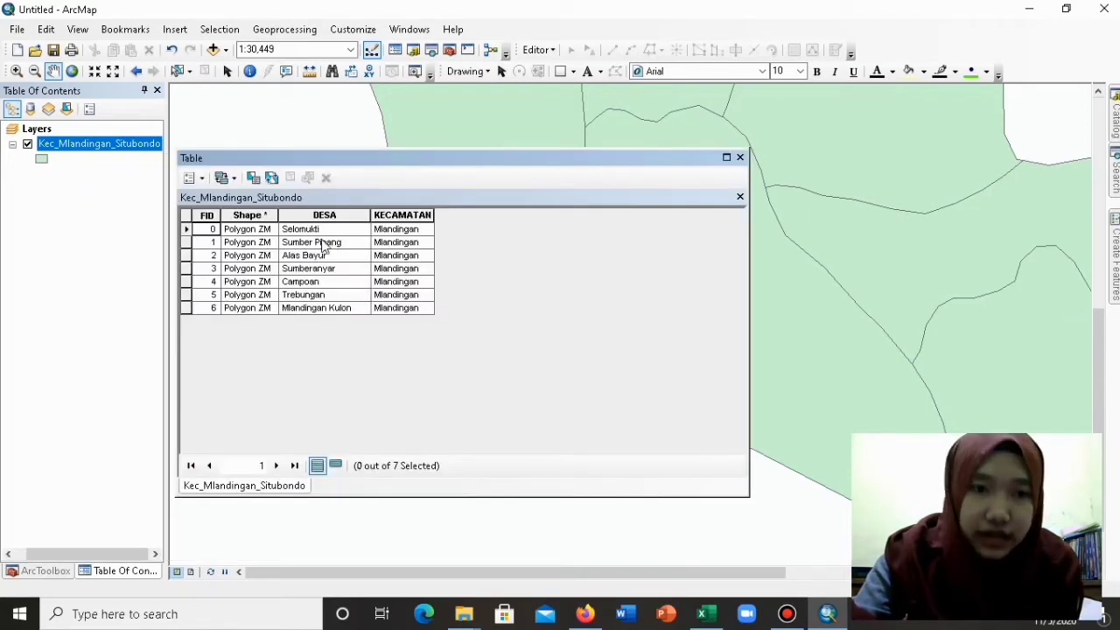
{"action": "left_click", "coordinate": [73, 71]}
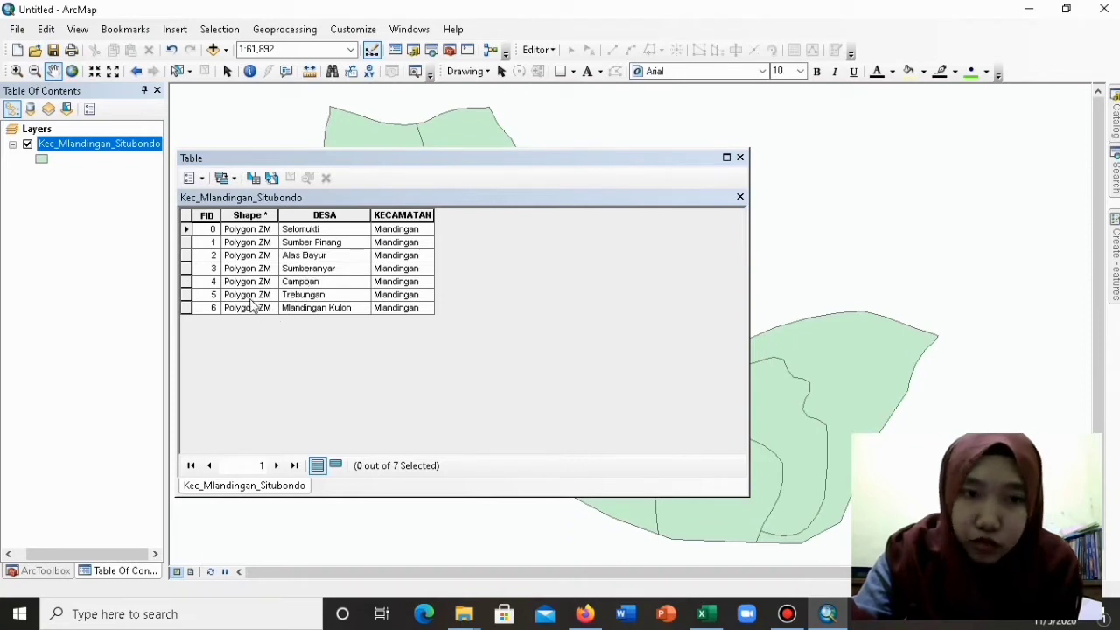
Select the Mlandingan Kulon record to locate its polygon beside the attribute table, and clear the selection.
{"action": "left_click", "coordinate": [186, 308]}
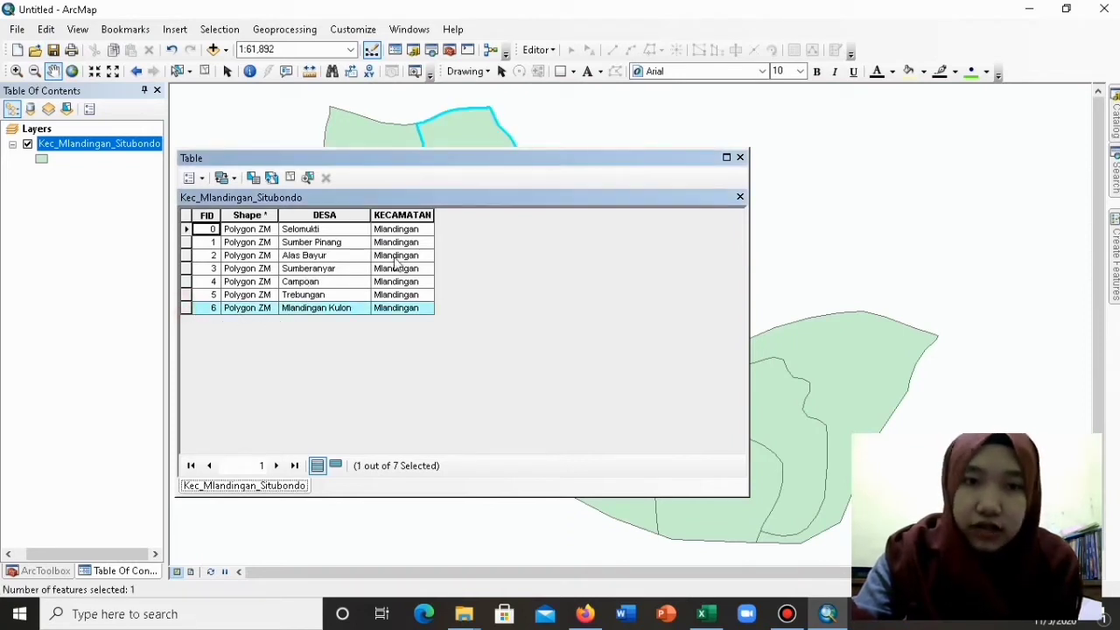
{"action": "mouse_move", "coordinate": [485, 169]}
{"action": "left_mouse_down"}
{"action": "mouse_move", "coordinate": [464, 230]}
{"action": "mouse_move", "coordinate": [496, 183]}
{"action": "mouse_move", "coordinate": [438, 242]}
{"action": "mouse_move", "coordinate": [391, 260]}
{"action": "left_mouse_up"}
{"action": "left_click", "coordinate": [483, 170]}
{"action": "left_click_drag", "start_coordinate": [483, 170], "coordinate": [712, 192]}
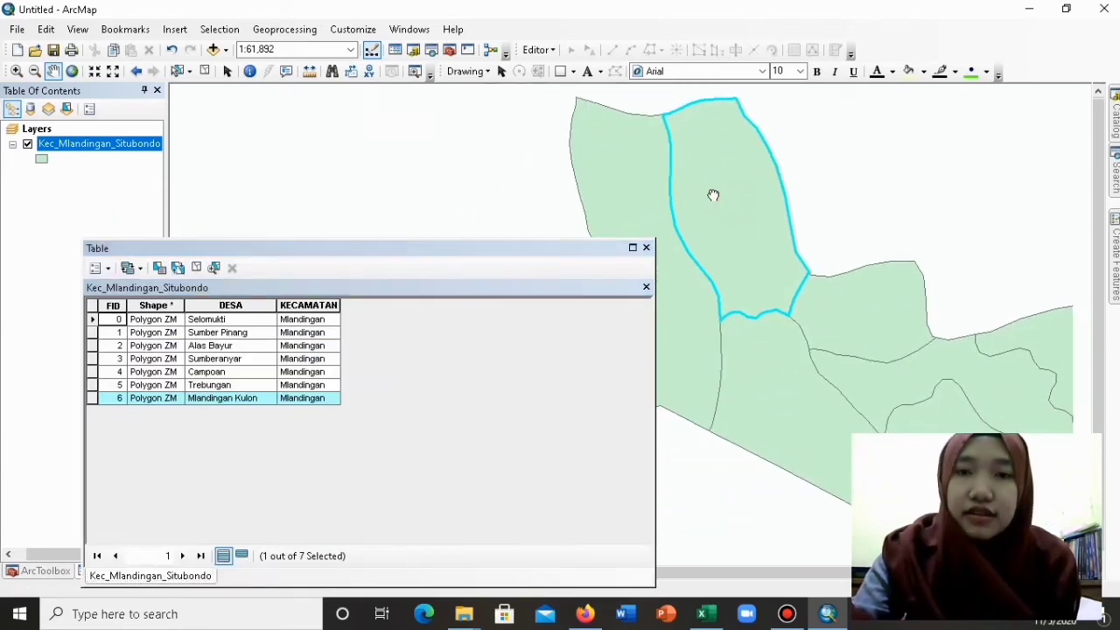
{"action": "left_click", "coordinate": [207, 73]}
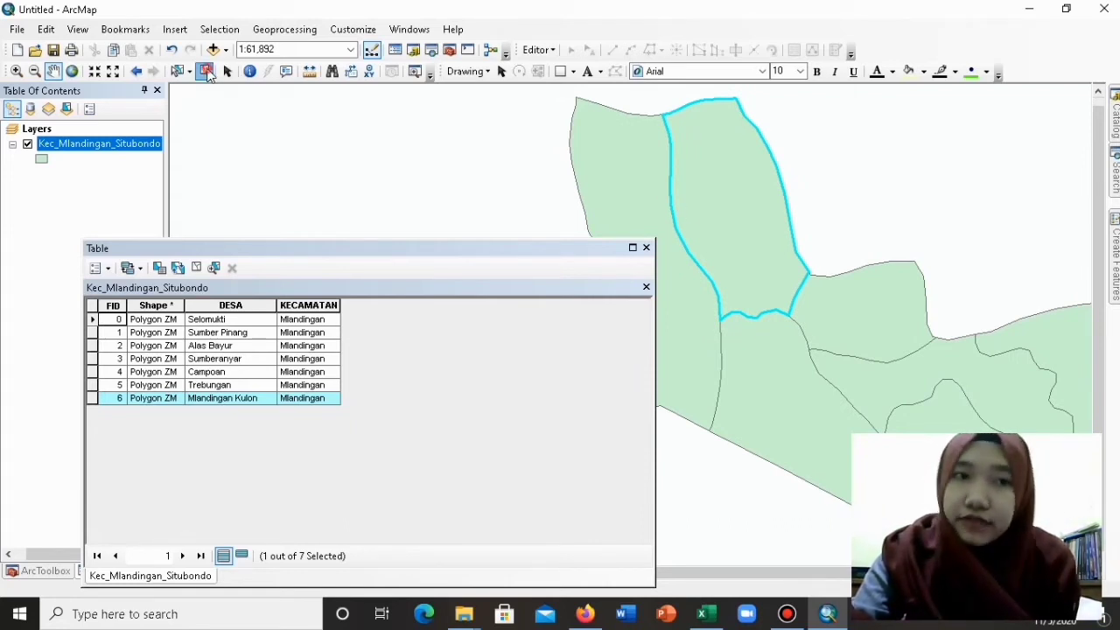
{"action": "left_click", "coordinate": [430, 264]}
{"action": "left_click_drag", "start_coordinate": [496, 226], "coordinate": [483, 239]}
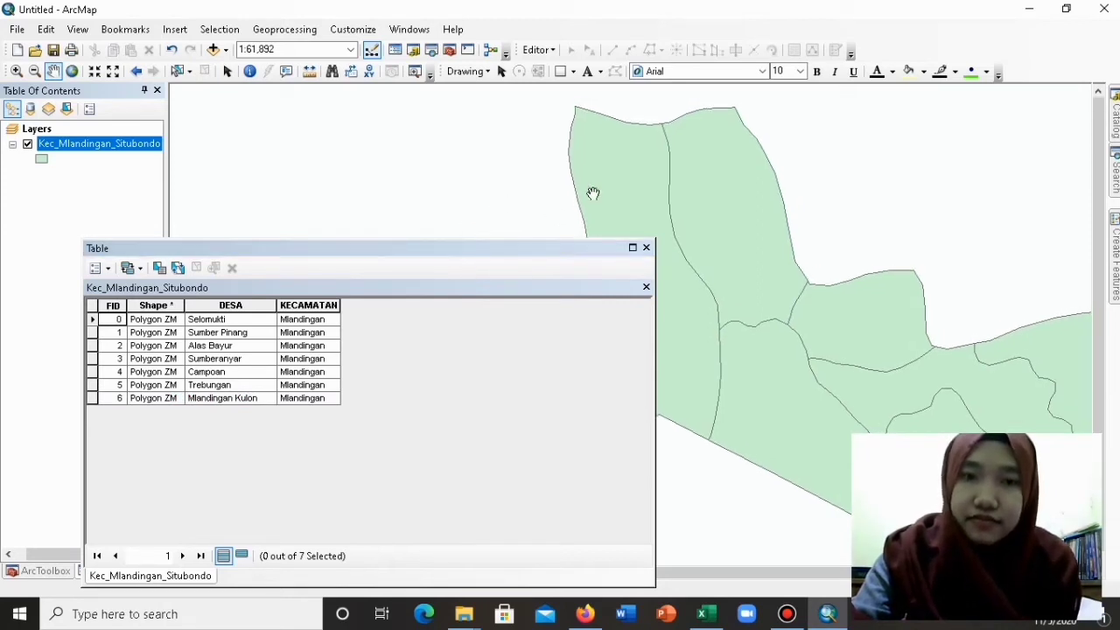
{"action": "left_click_drag", "start_coordinate": [593, 193], "coordinate": [460, 201]}
{"action": "left_click", "coordinate": [475, 265]}
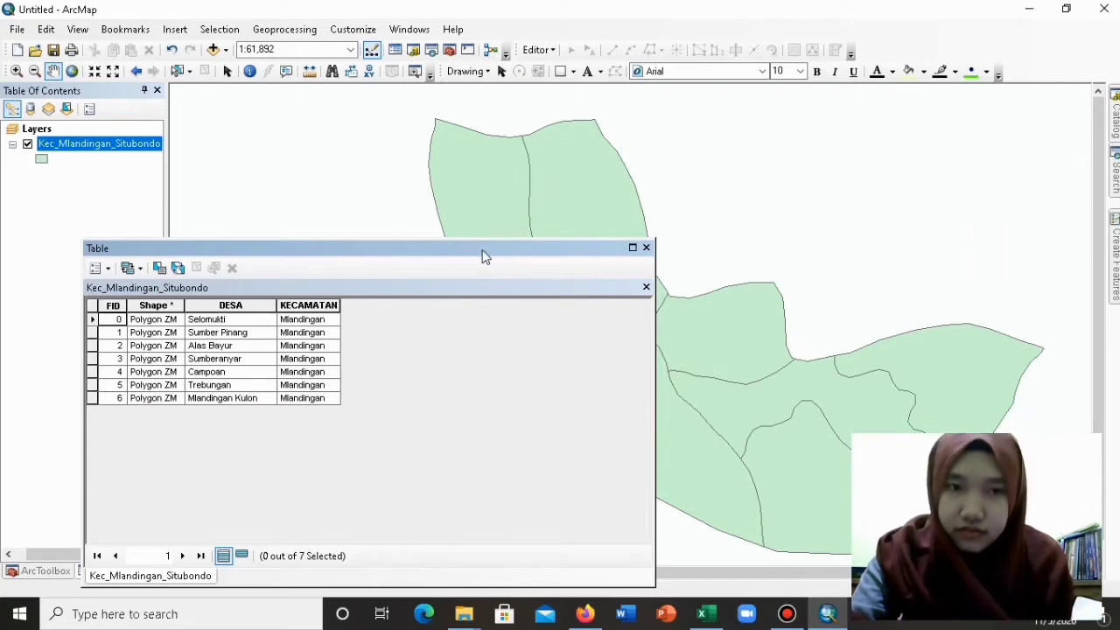
{"action": "left_click_drag", "start_coordinate": [481, 249], "coordinate": [493, 229]}
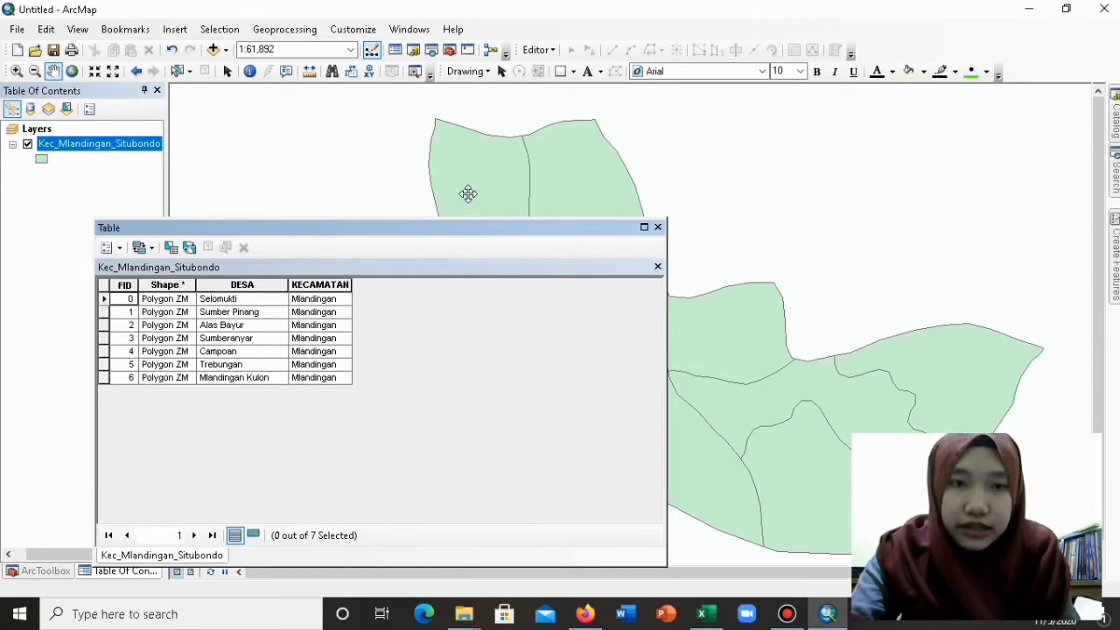
{"action": "left_click_drag", "start_coordinate": [460, 229], "coordinate": [478, 147]}
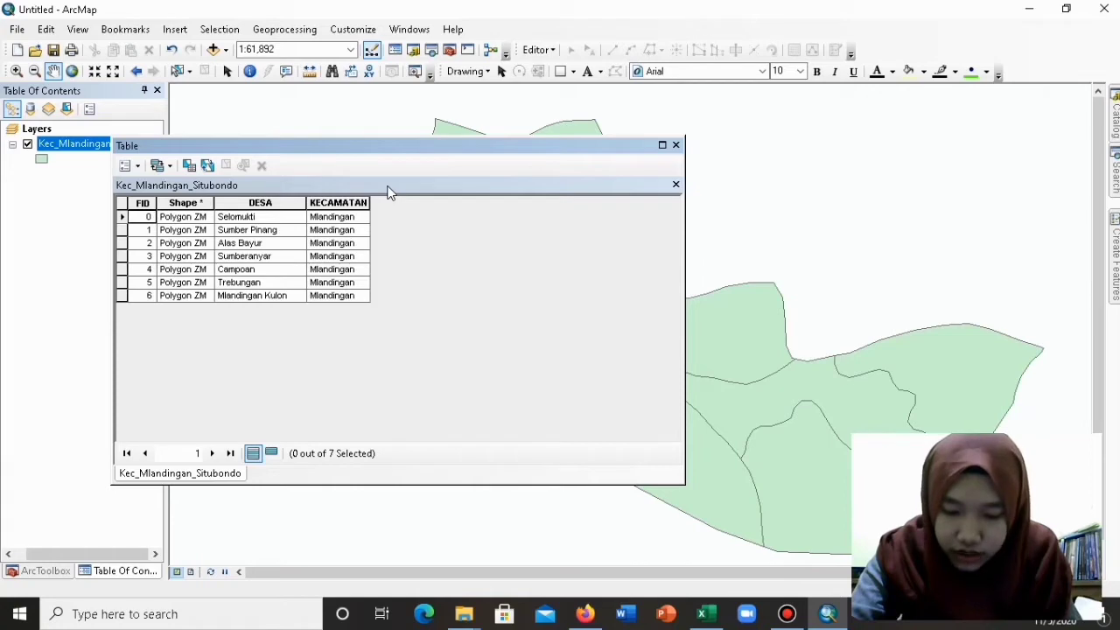
{"action": "left_click_drag", "start_coordinate": [393, 148], "coordinate": [419, 119]}
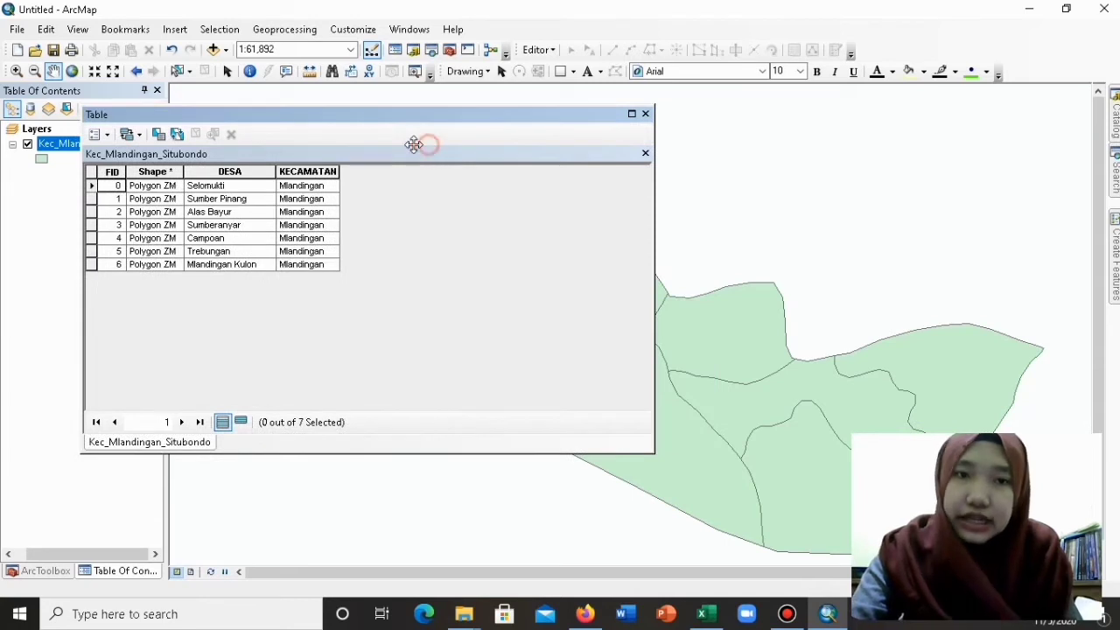
Switch to the blank Book1 workbook in Excel and enter the heading "Desa" in cell A1.
{"action": "mouse_move", "coordinate": [707, 615]}
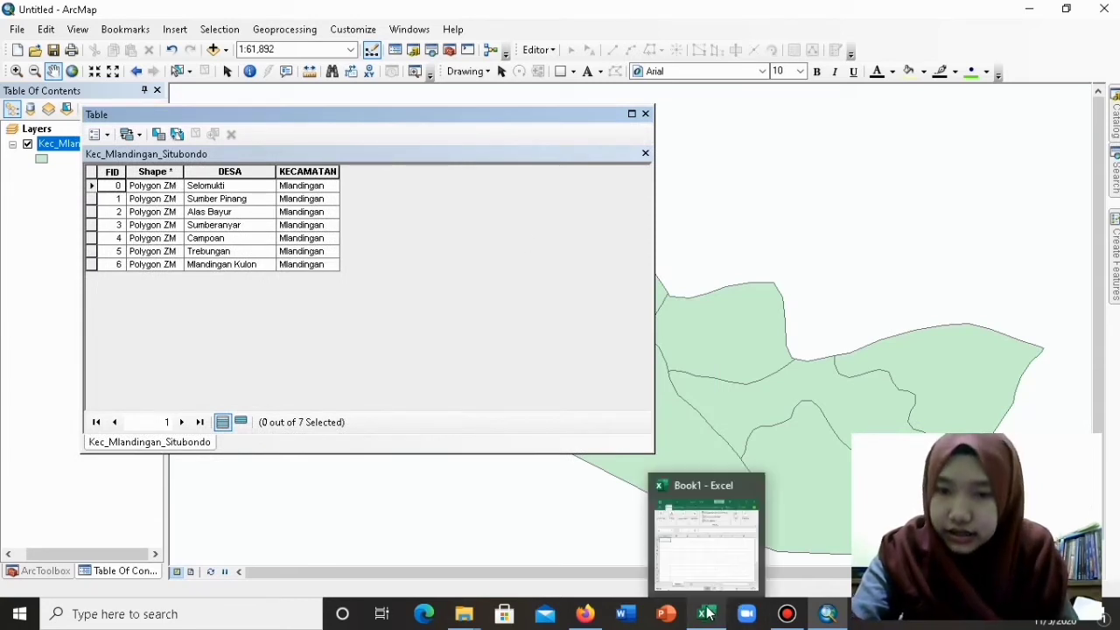
{"action": "left_click", "coordinate": [708, 563]}
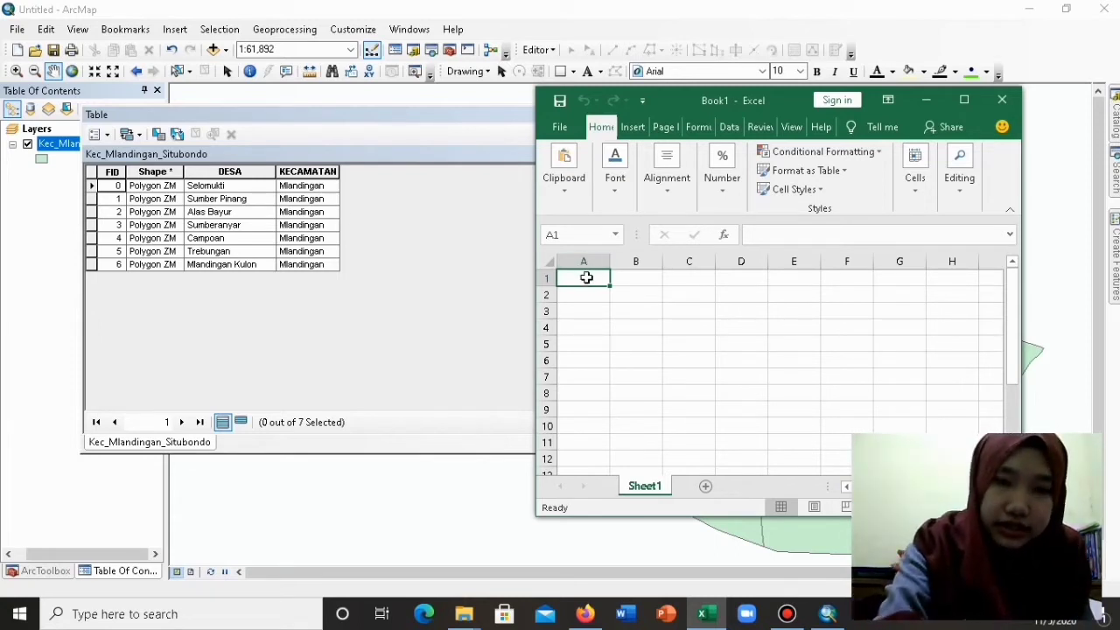
{"action": "type", "text": "Desa"}
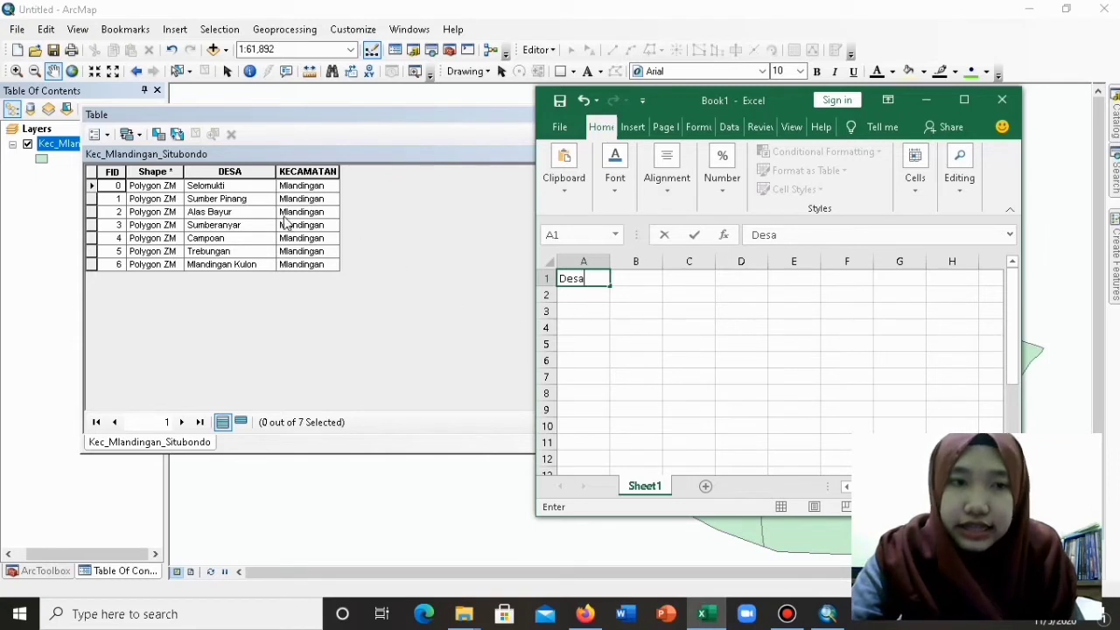
{"action": "left_click", "coordinate": [577, 296]}
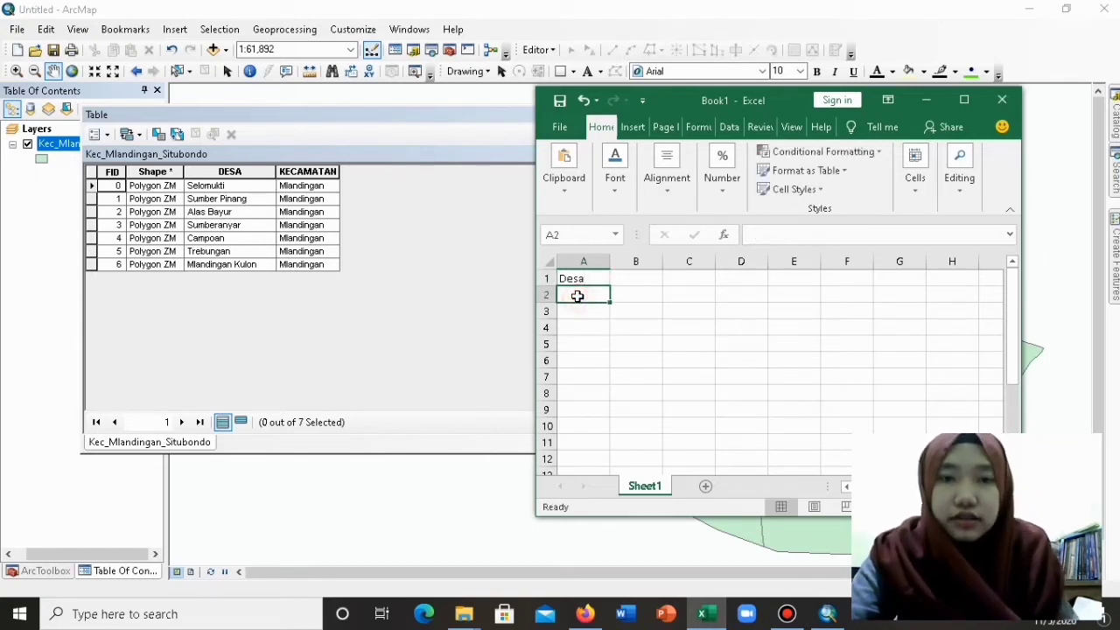
Copy the village name Selomukti from the ArcMap attribute table into cell A2 of the Book1 workbook in Excel.
{"action": "left_click", "coordinate": [219, 188]}
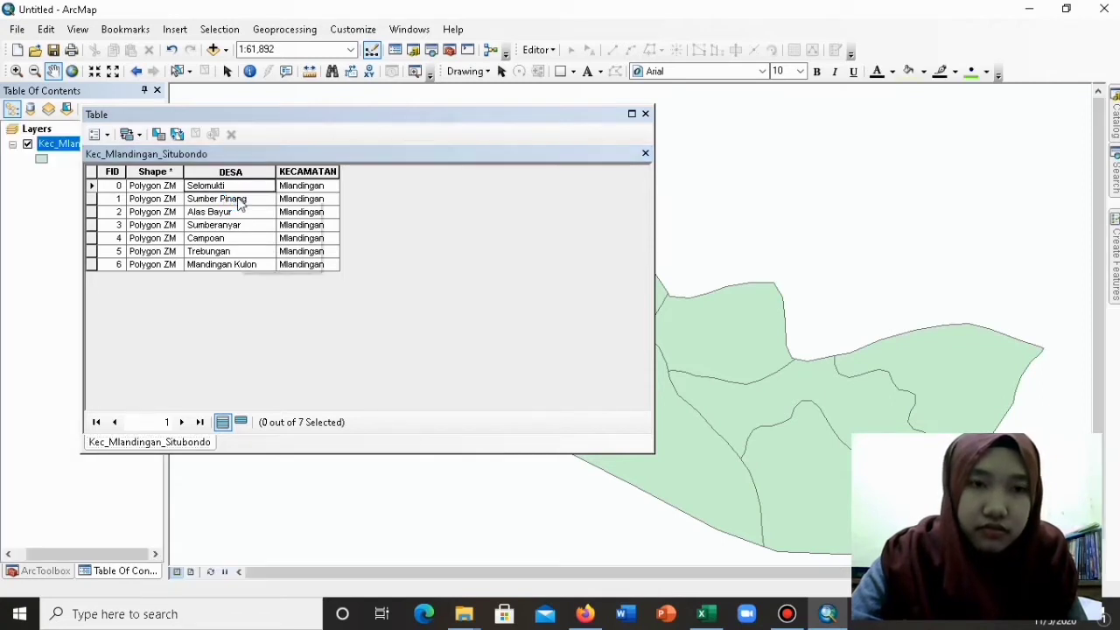
{"action": "right_click", "coordinate": [236, 199]}
{"action": "left_click", "coordinate": [273, 225]}
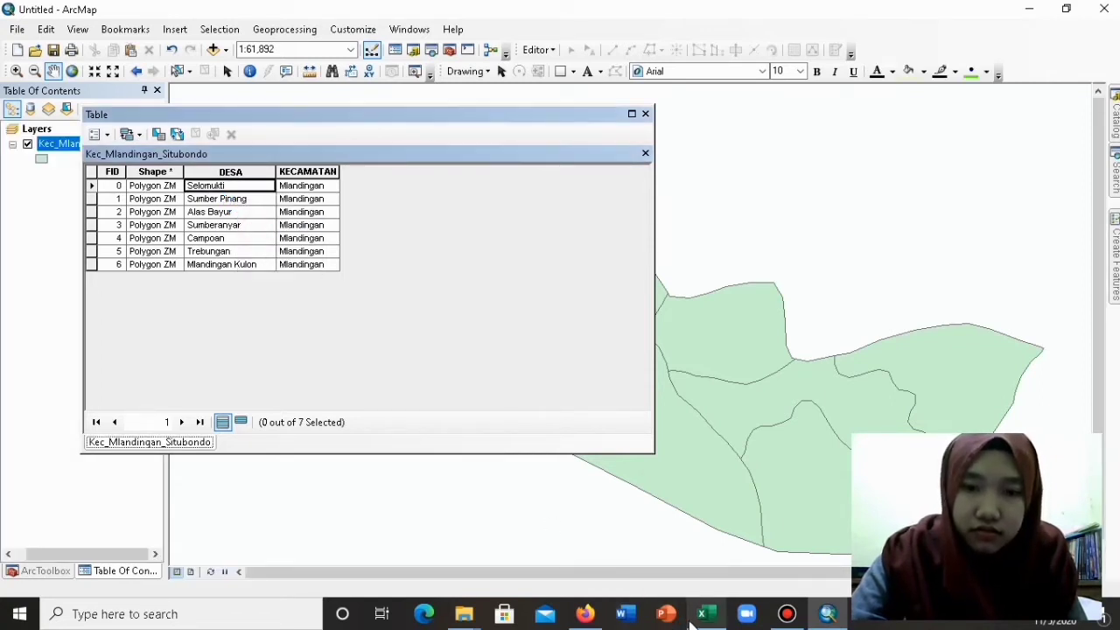
{"action": "mouse_move", "coordinate": [705, 615]}
{"action": "left_click", "coordinate": [706, 551]}
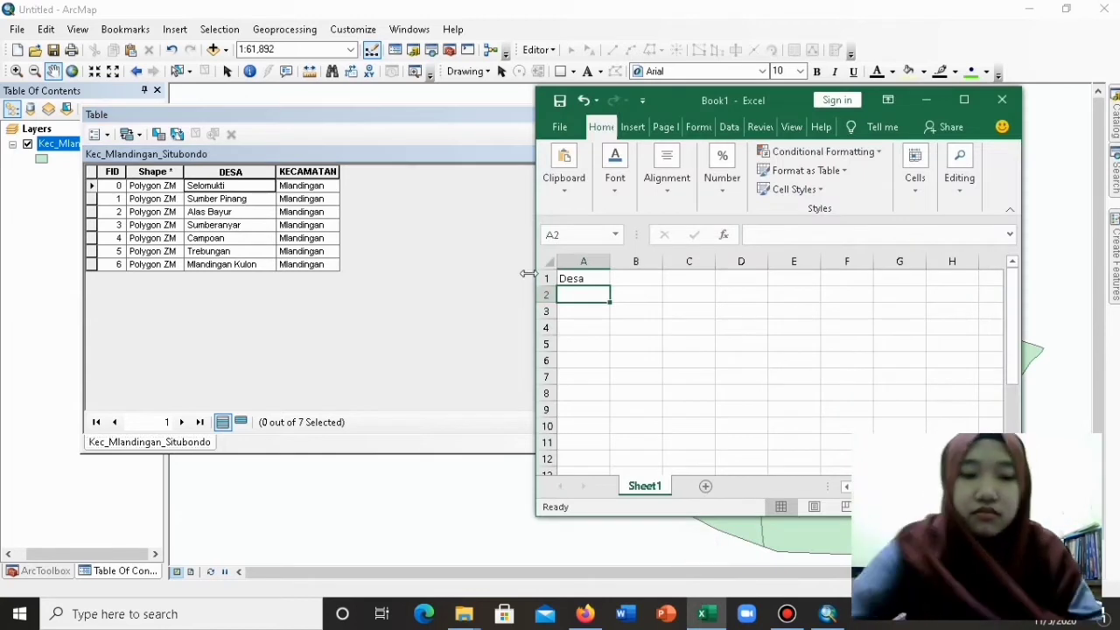
{"action": "key", "text": "ctrl+v"}
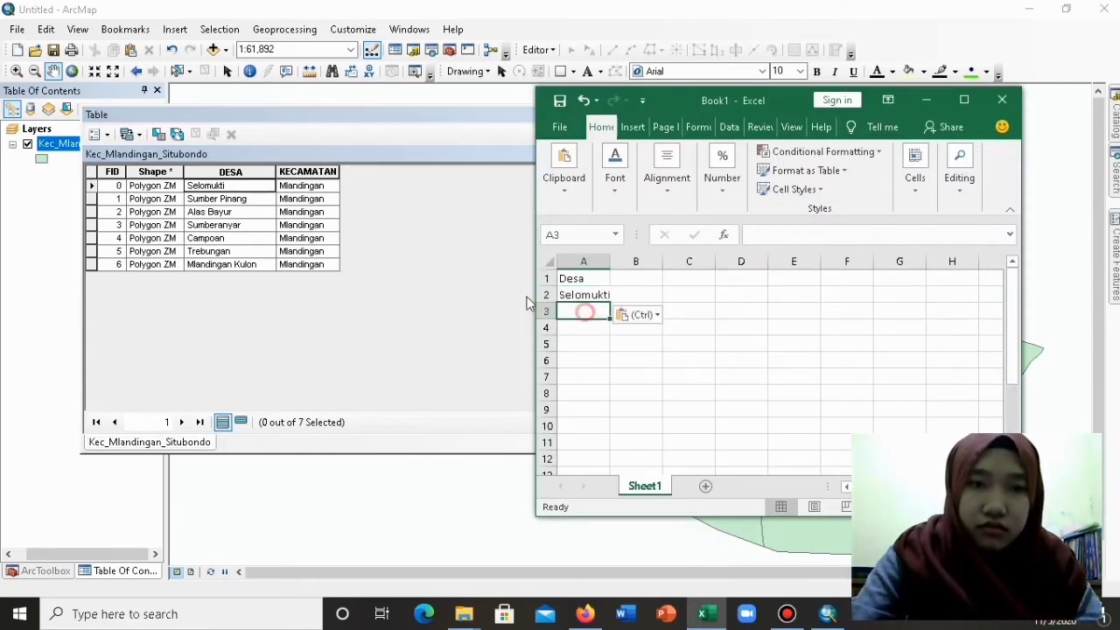
Copy Sumber Pinang from the DESA column in ArcMap into cell A3 of the Excel sheet.
{"action": "left_click", "coordinate": [259, 199]}
{"action": "left_click", "coordinate": [259, 199]}
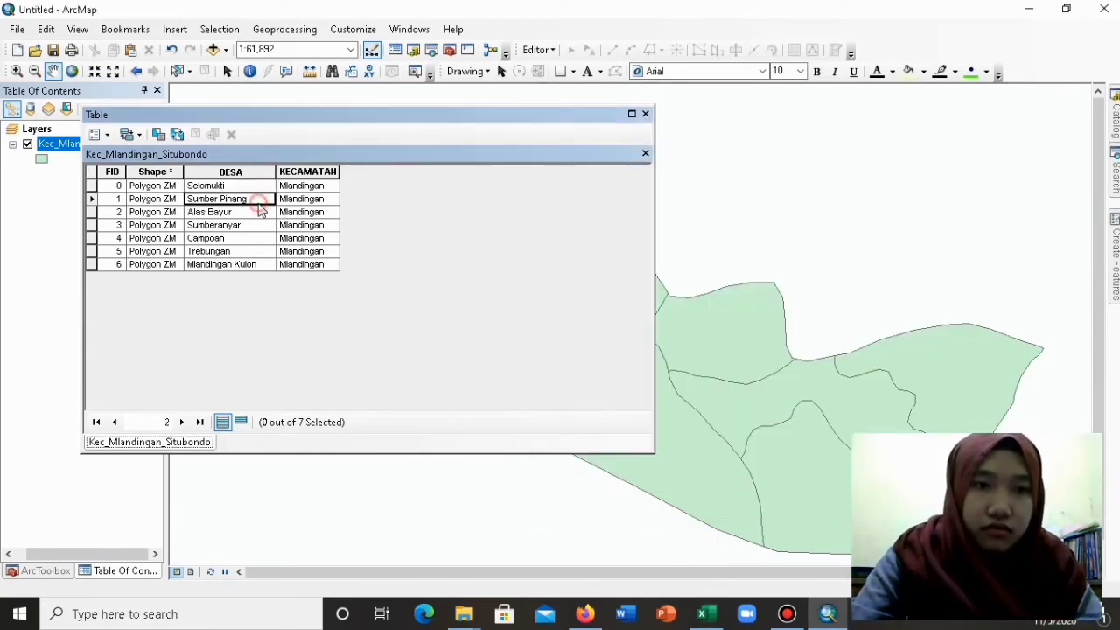
{"action": "right_click", "coordinate": [259, 203]}
{"action": "left_click", "coordinate": [293, 229]}
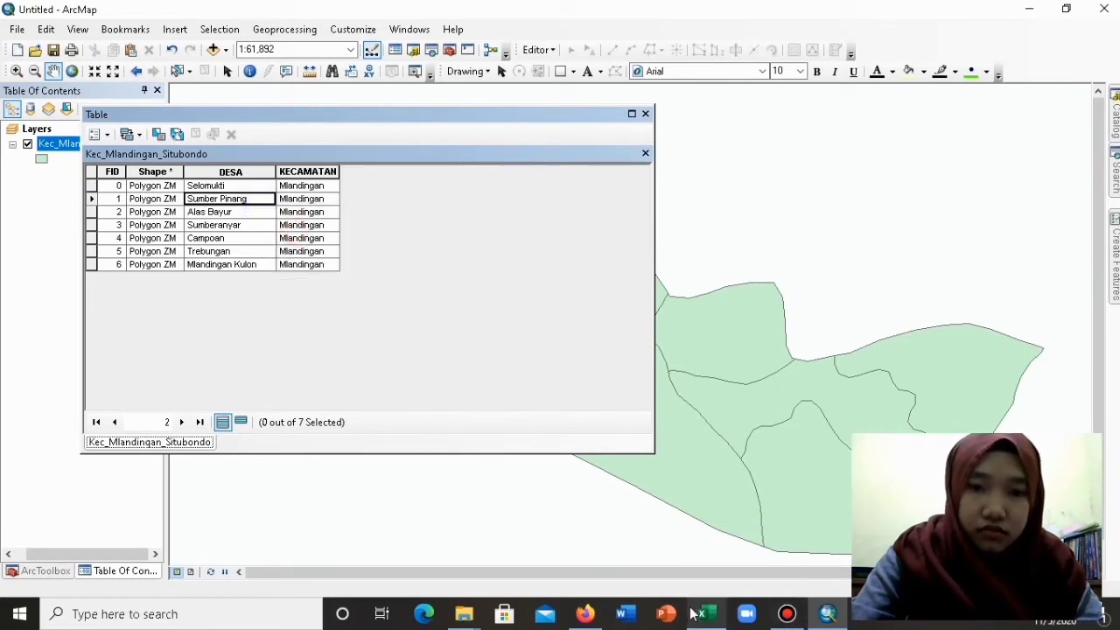
{"action": "mouse_move", "coordinate": [700, 615]}
{"action": "left_click", "coordinate": [695, 562]}
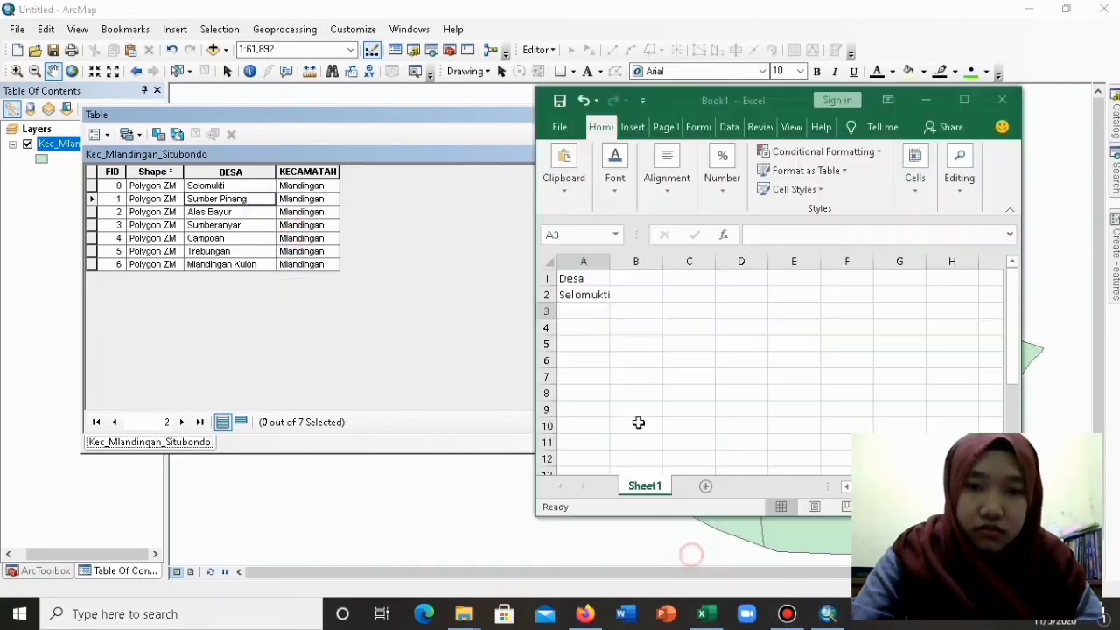
{"action": "key", "text": "ctrl+v"}
Copy Alas Bayur from the DESA column in ArcMap into cell A4 of the Excel sheet.
{"action": "left_click", "coordinate": [573, 325]}
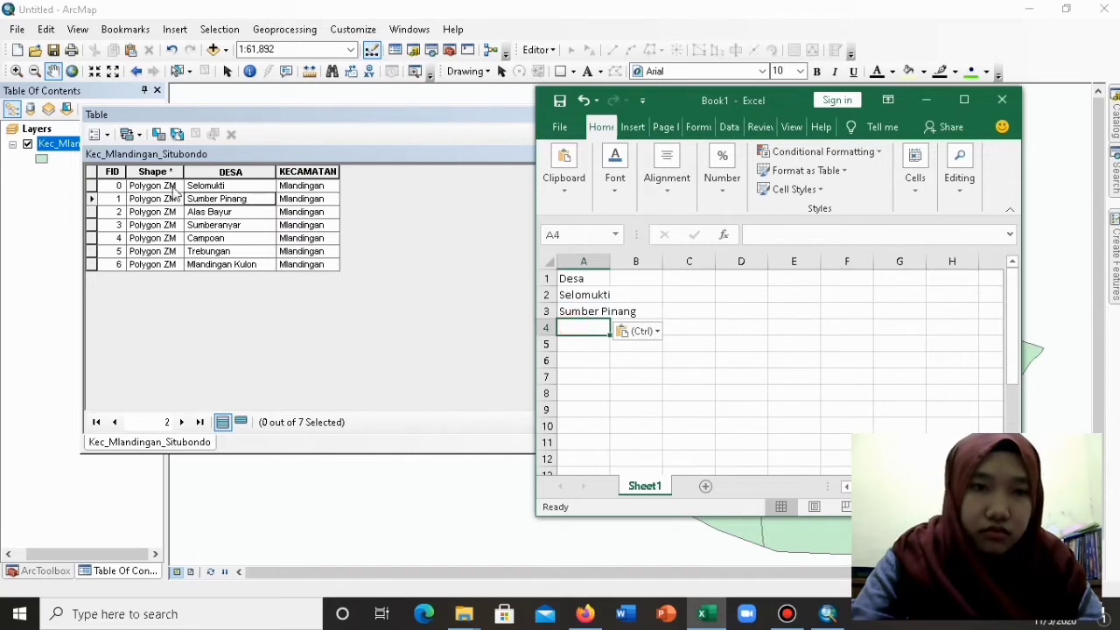
{"action": "right_click", "coordinate": [203, 214]}
{"action": "left_click", "coordinate": [243, 239]}
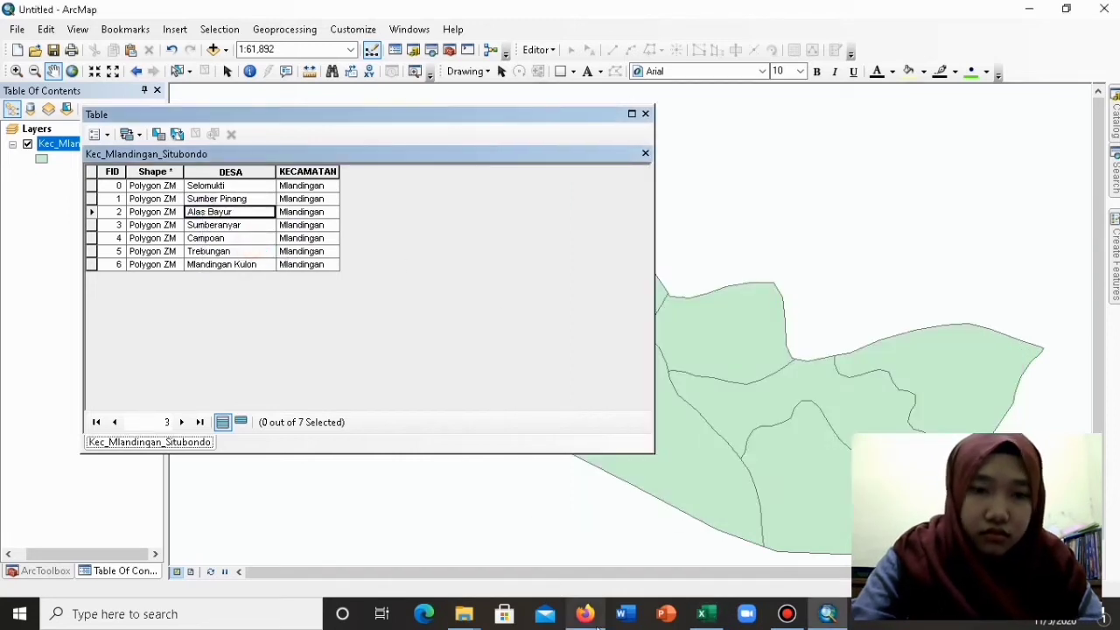
{"action": "mouse_move", "coordinate": [713, 619]}
{"action": "left_click", "coordinate": [712, 545]}
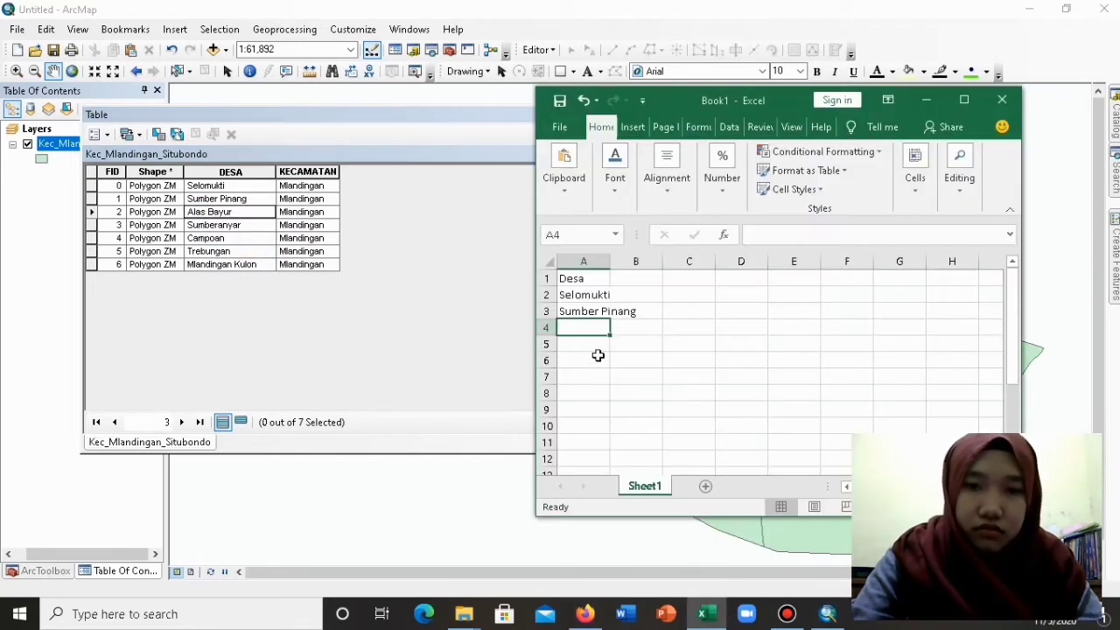
{"action": "key", "text": "ctrl+v"}
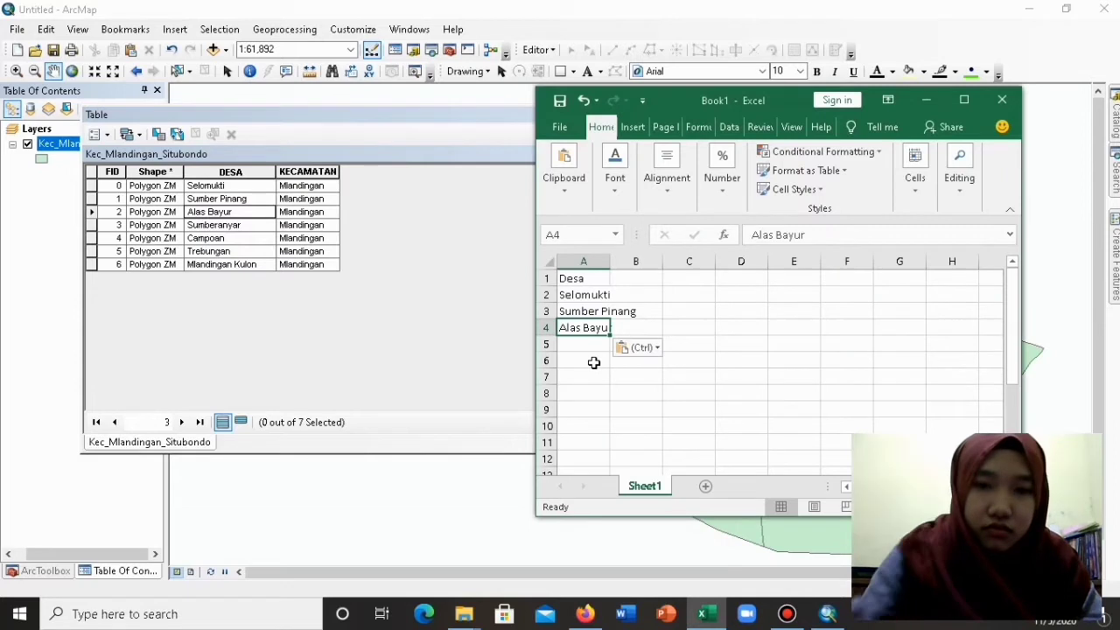
Copy Sumberanyar from the DESA column in ArcMap into cell A5 of the Excel sheet.
{"action": "right_click", "coordinate": [249, 226]}
{"action": "left_click", "coordinate": [272, 254]}
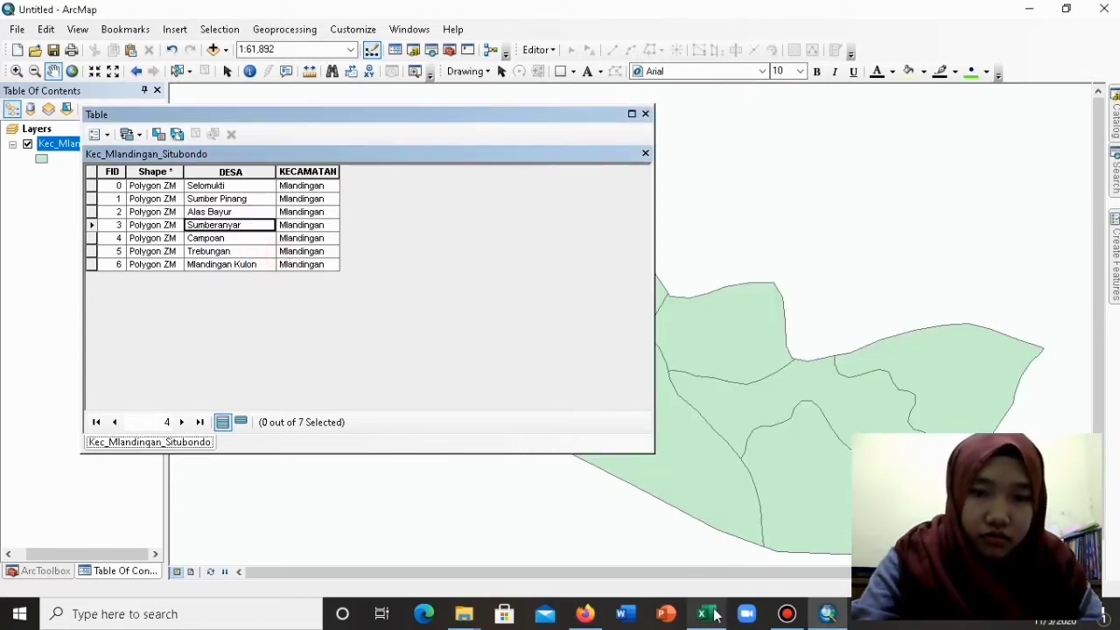
{"action": "mouse_move", "coordinate": [713, 615]}
{"action": "left_click", "coordinate": [704, 562]}
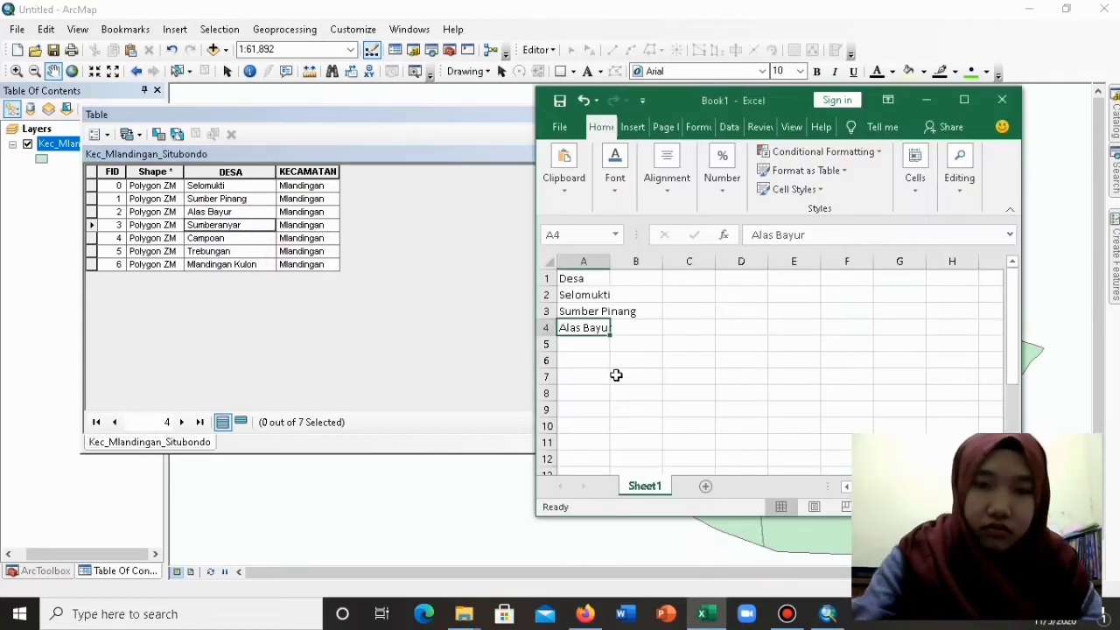
{"action": "left_click", "coordinate": [582, 346]}
{"action": "key", "text": "ctrl+v"}
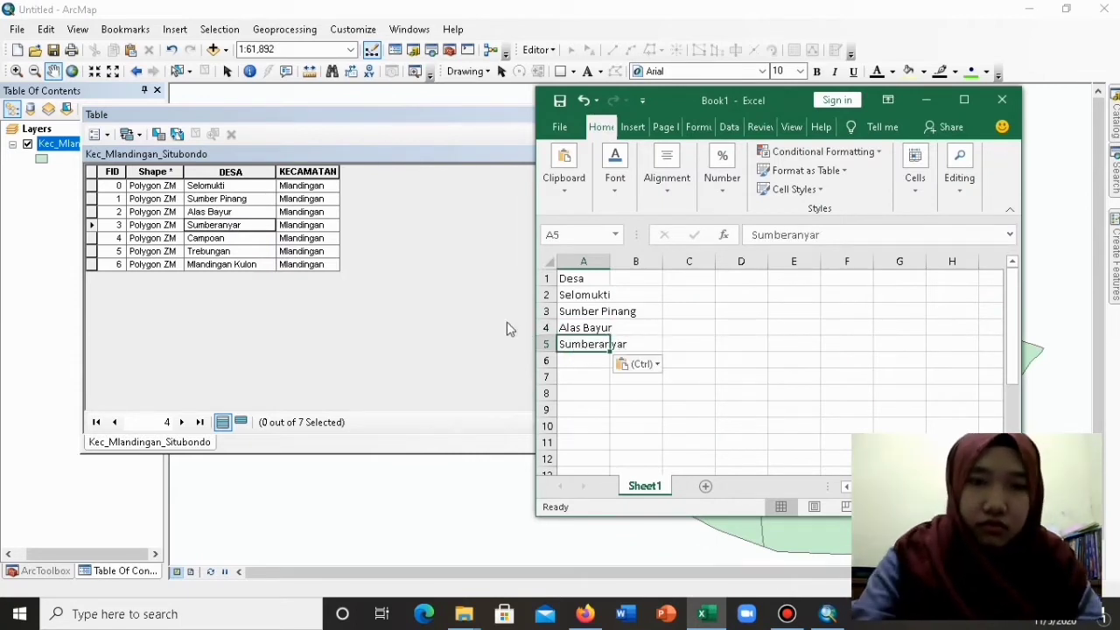
Copy Campoan from the DESA column in ArcMap into cell A6 of the Excel sheet.
{"action": "left_click", "coordinate": [583, 363]}
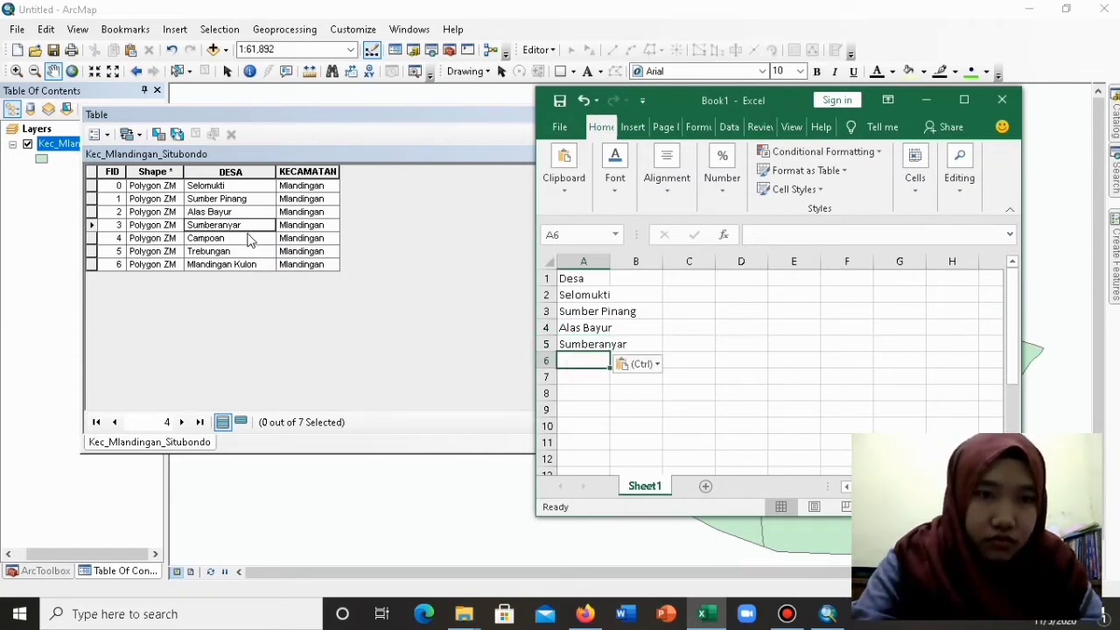
{"action": "left_click", "coordinate": [249, 239]}
{"action": "right_click", "coordinate": [251, 242]}
{"action": "left_click", "coordinate": [282, 266]}
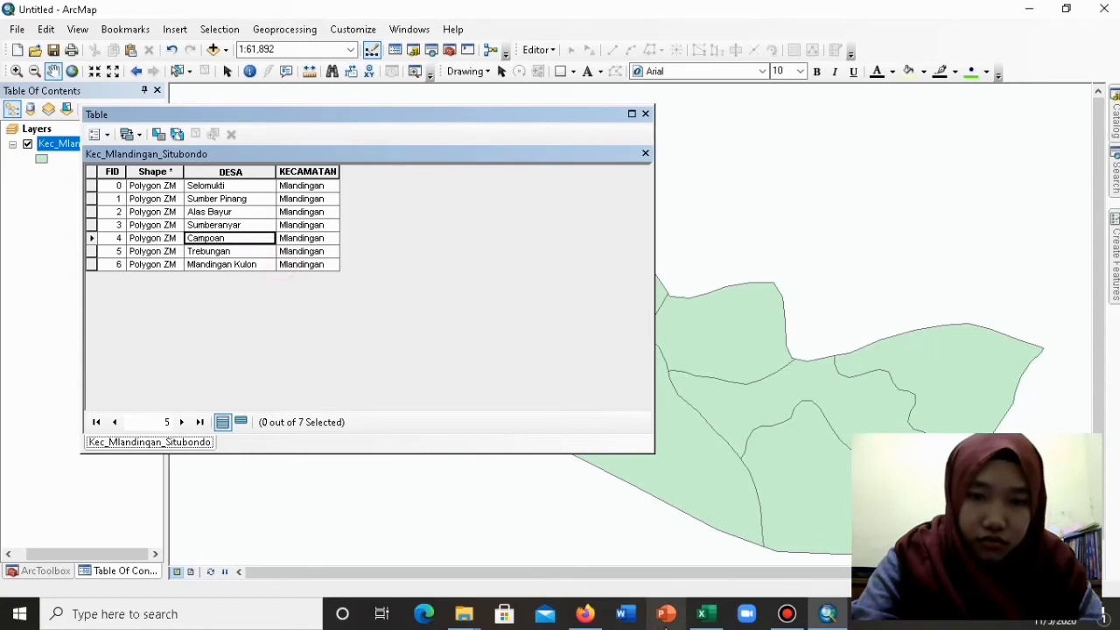
{"action": "mouse_move", "coordinate": [702, 614]}
{"action": "left_click", "coordinate": [706, 562]}
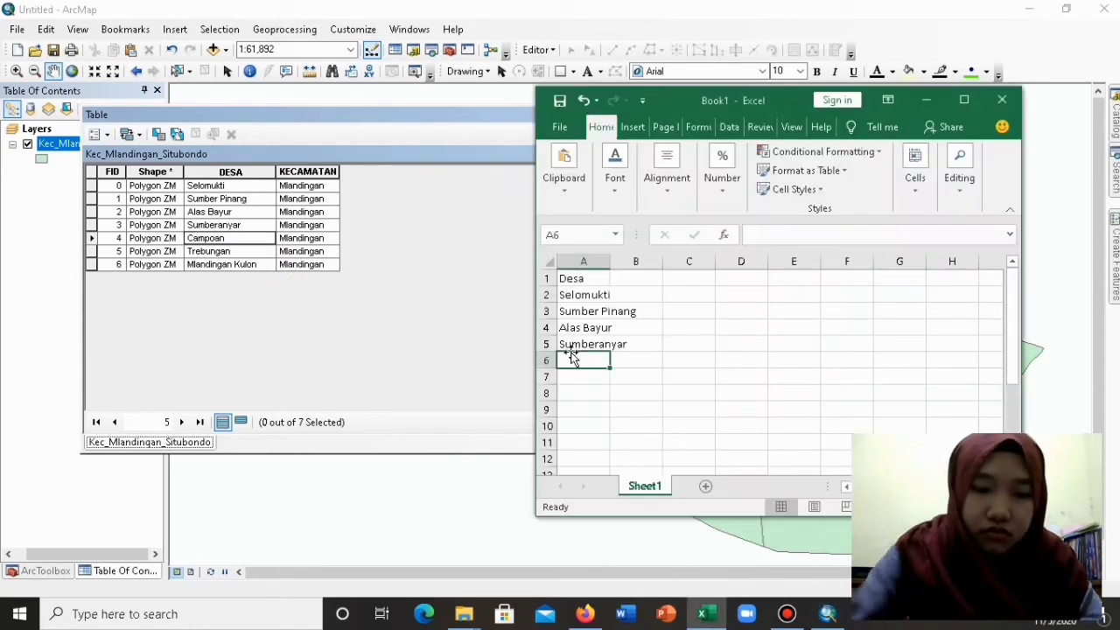
{"action": "key", "text": "ctrl+v"}
Copy Trebungan from the DESA column in ArcMap into cell A7 of the Excel sheet.
{"action": "left_click", "coordinate": [580, 379]}
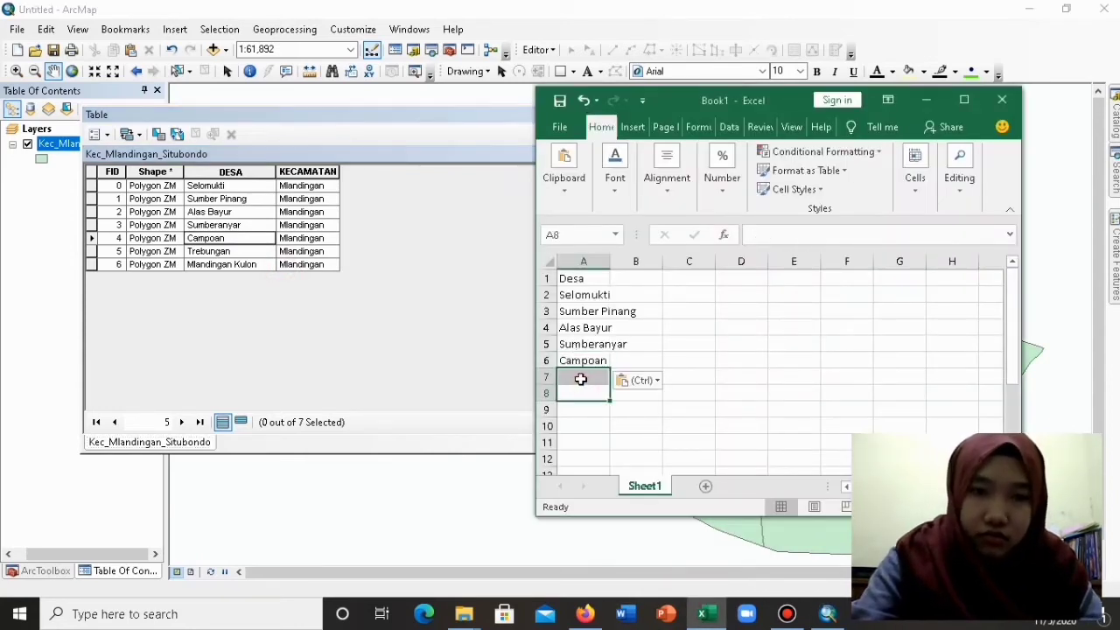
{"action": "left_click", "coordinate": [580, 379]}
{"action": "left_click", "coordinate": [203, 253]}
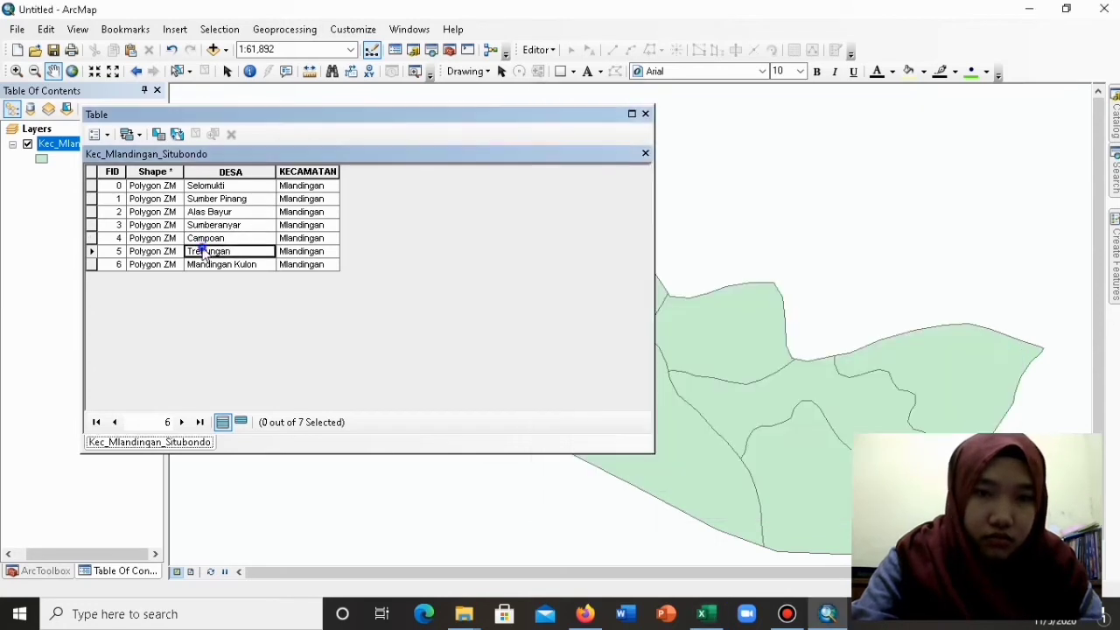
{"action": "right_click", "coordinate": [206, 254]}
{"action": "left_click", "coordinate": [231, 275]}
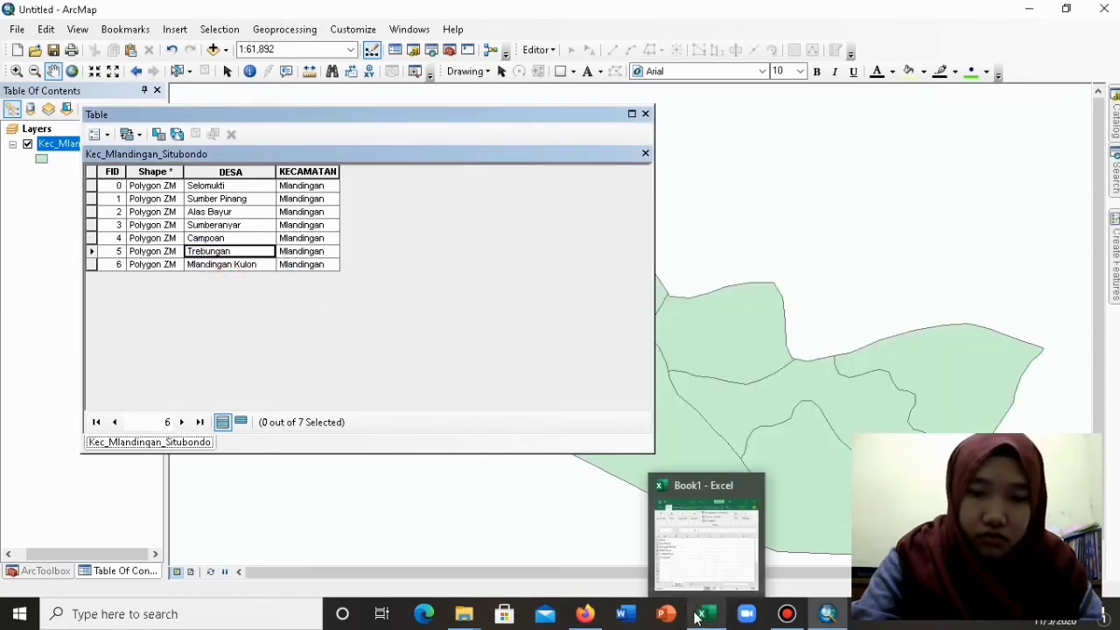
{"action": "left_click", "coordinate": [695, 532]}
{"action": "key", "text": "ctrl+v"}
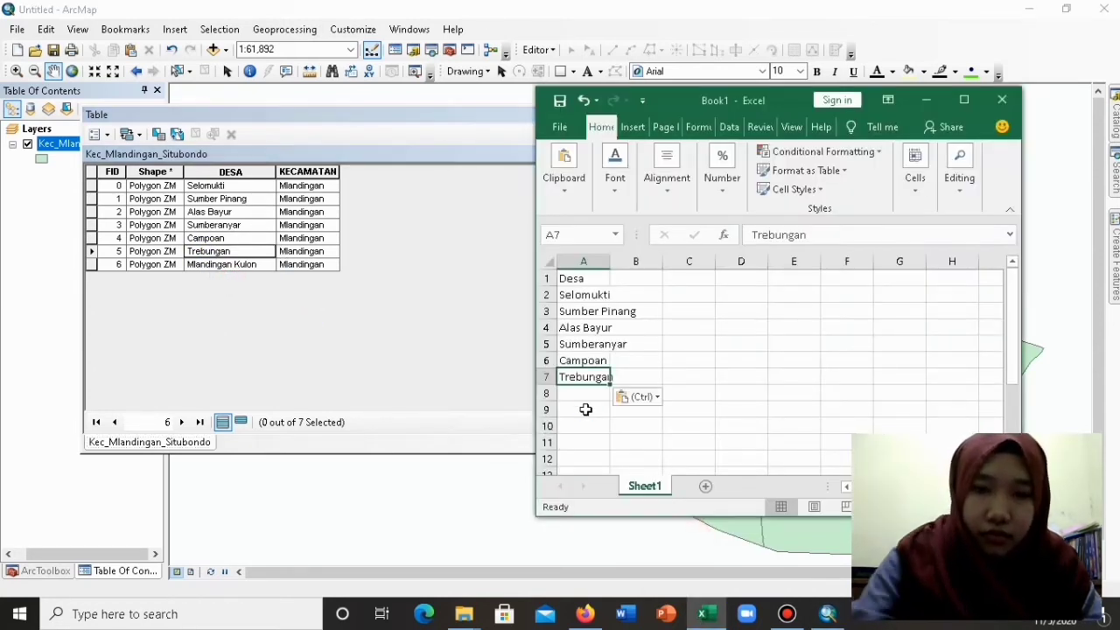
Copy Mlandingan Kulon from the DESA column in ArcMap into cell A8 of the Excel sheet.
{"action": "left_click", "coordinate": [248, 266]}
{"action": "right_click", "coordinate": [248, 266]}
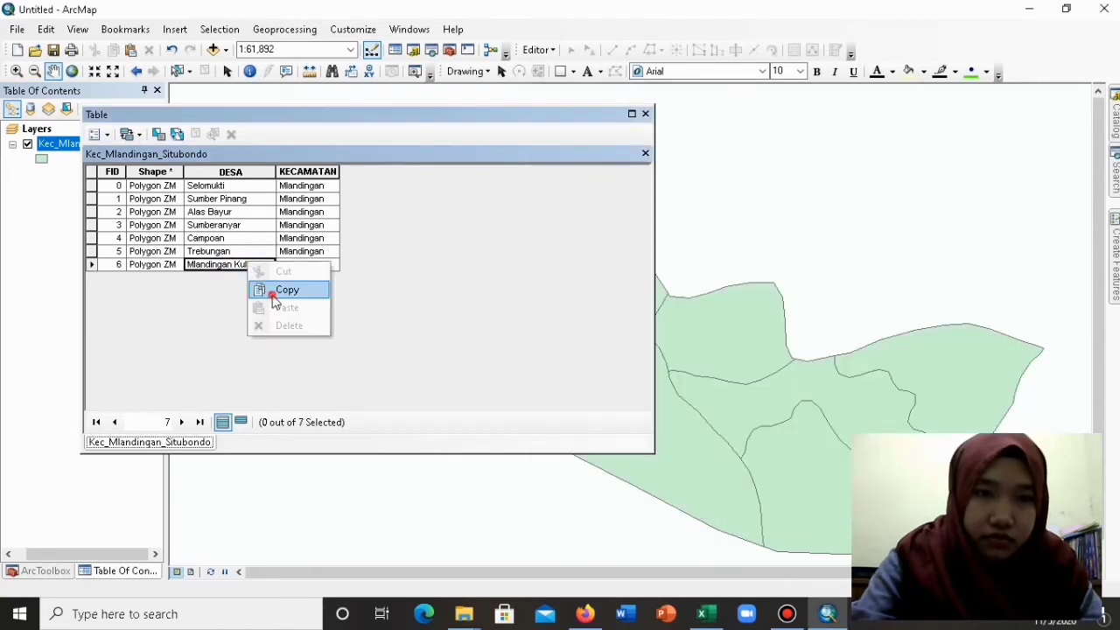
{"action": "left_click", "coordinate": [274, 289]}
{"action": "mouse_move", "coordinate": [703, 612]}
{"action": "left_click", "coordinate": [708, 580]}
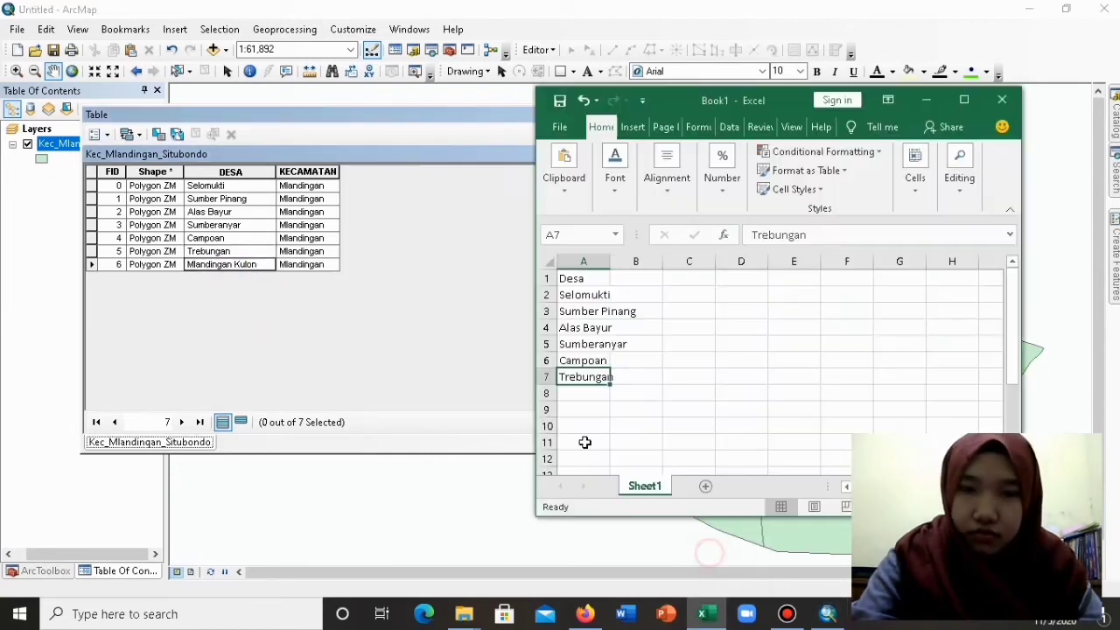
{"action": "left_click", "coordinate": [584, 399]}
{"action": "key", "text": "ctrl+v"}
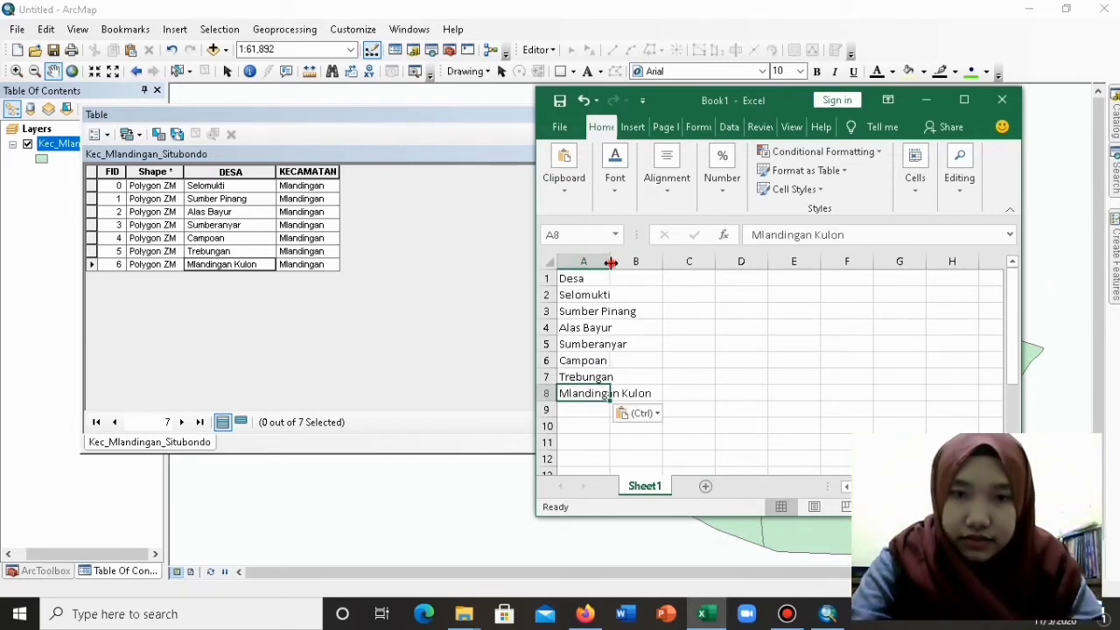
Widen column A so that the longest village name fits inside it with a little room to spare.
{"action": "left_click_drag", "start_coordinate": [611, 262], "coordinate": [656, 262]}
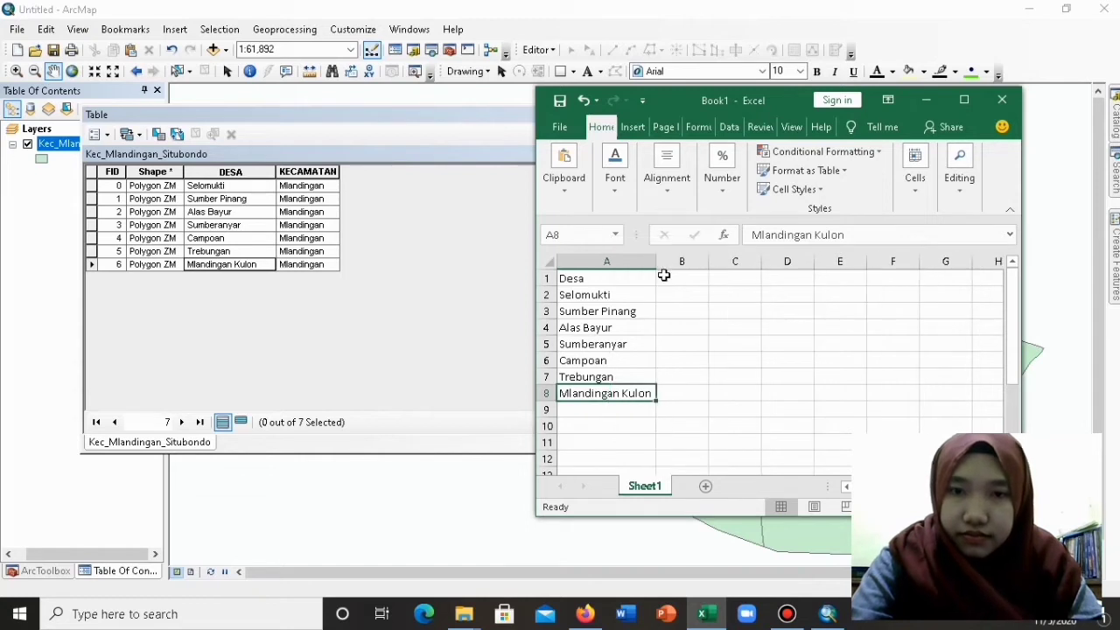
{"action": "left_click", "coordinate": [664, 278]}
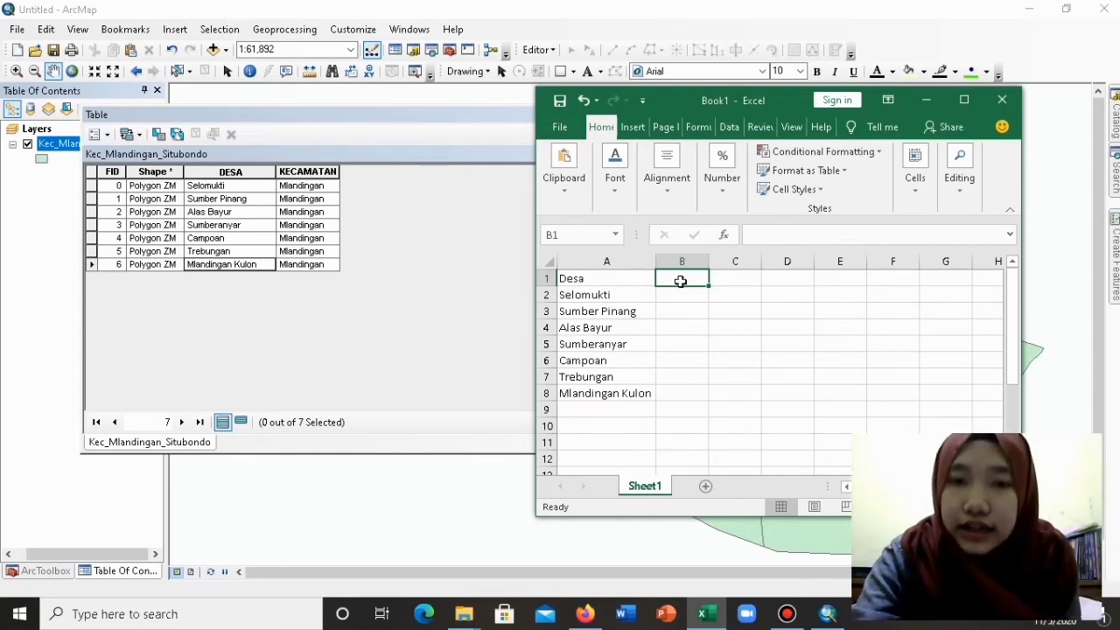
{"action": "left_click_drag", "start_coordinate": [657, 265], "coordinate": [667, 265]}
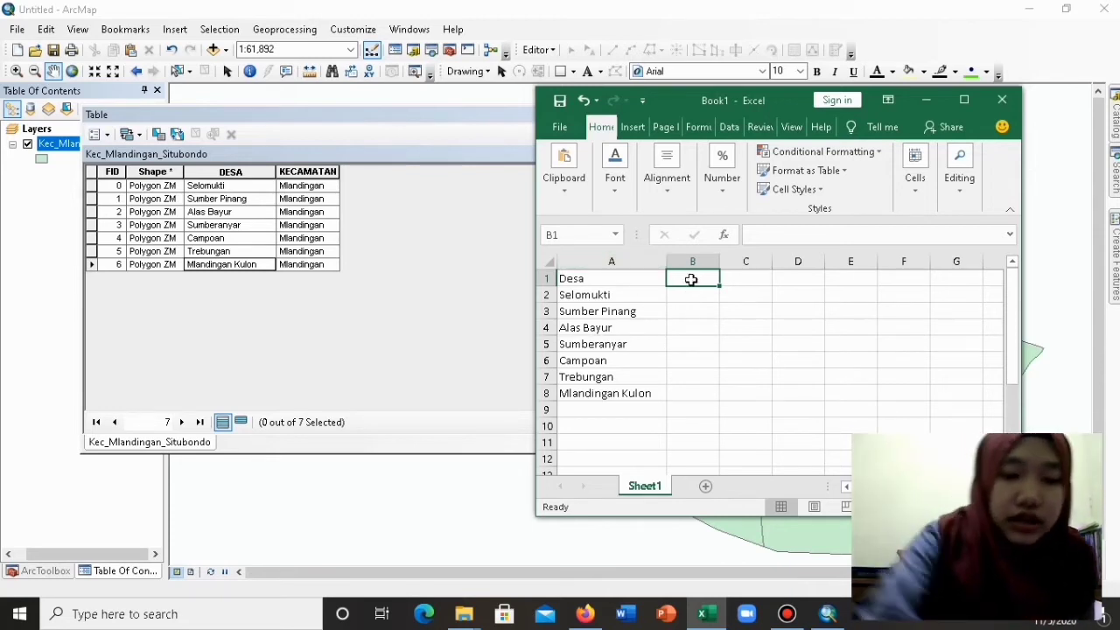
Enter the school-type headings SD, MI, SMP, MTS, SMA and SMK in cells B1 to G1.
{"action": "type", "text": "S"}
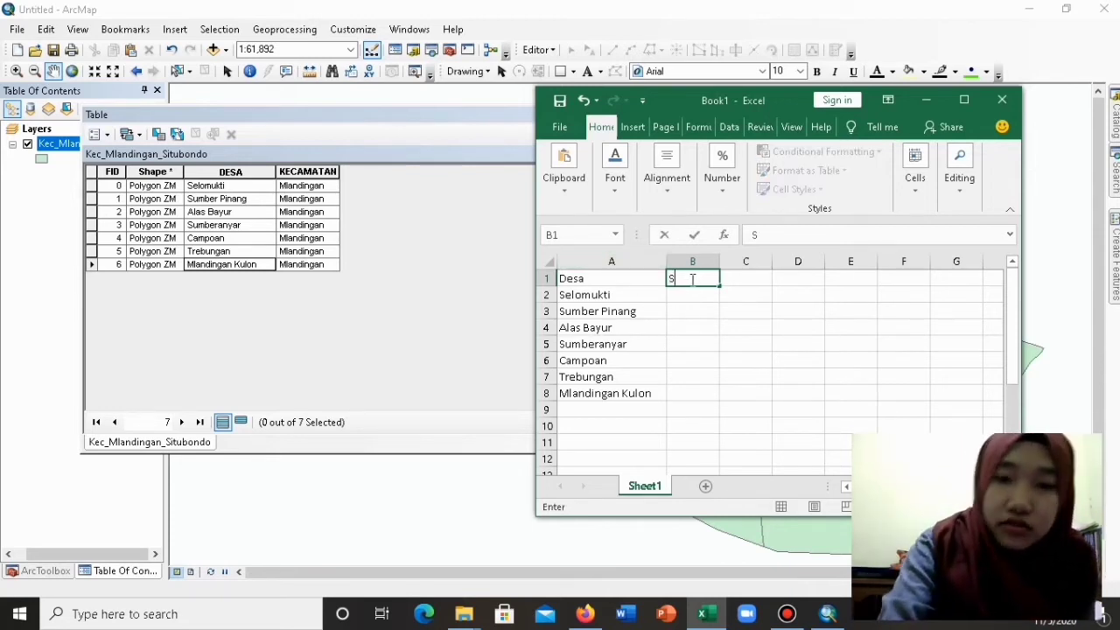
{"action": "type", "text": "D"}
{"action": "key", "text": "Tab"}
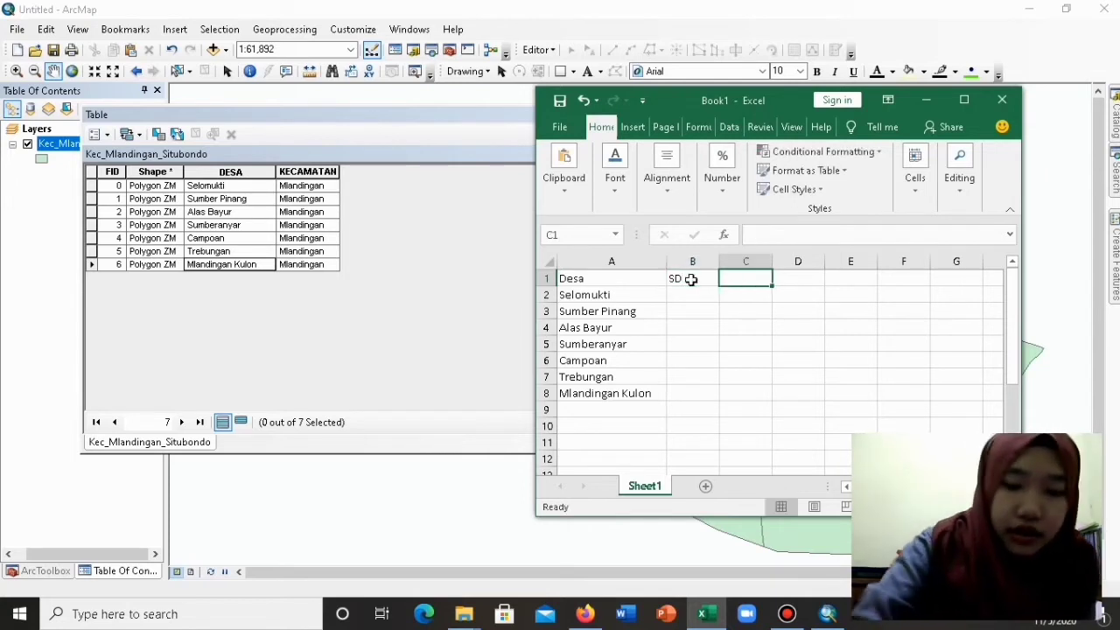
{"action": "type", "text": "MI"}
{"action": "key", "text": "Tab"}
{"action": "type", "text": "SM"}
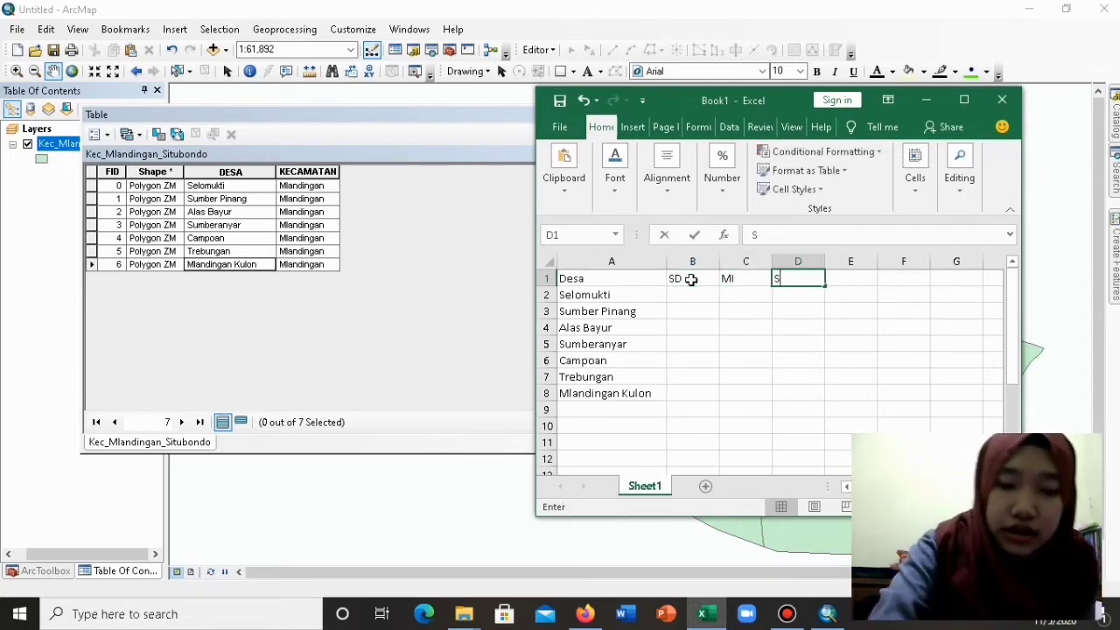
{"action": "key", "text": "Tab"}
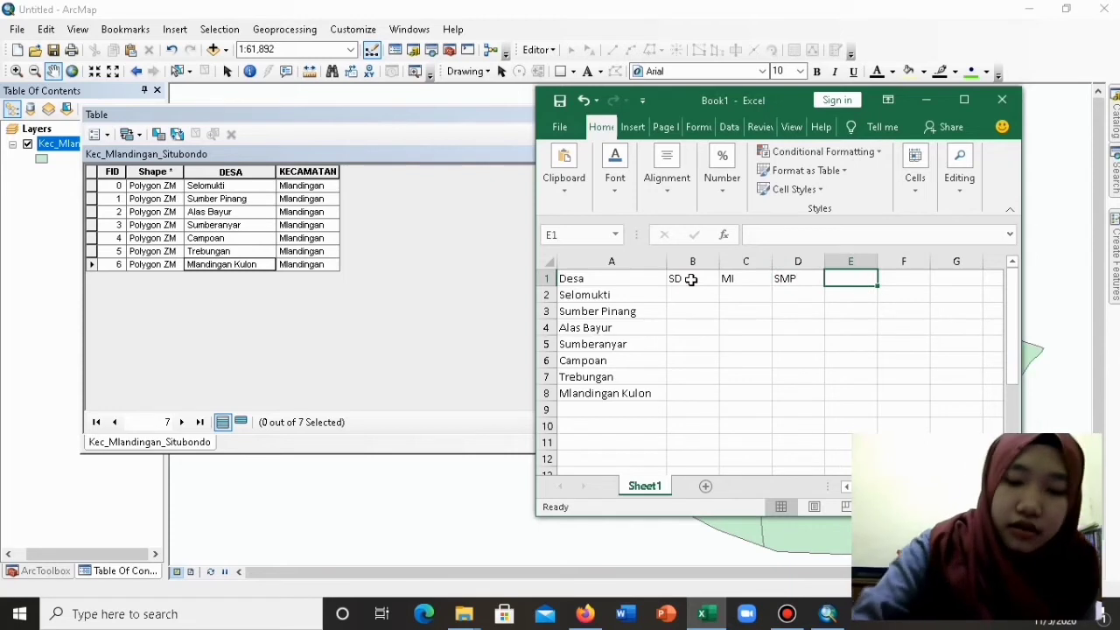
{"action": "type", "text": "MTS"}
{"action": "key", "text": "Tab"}
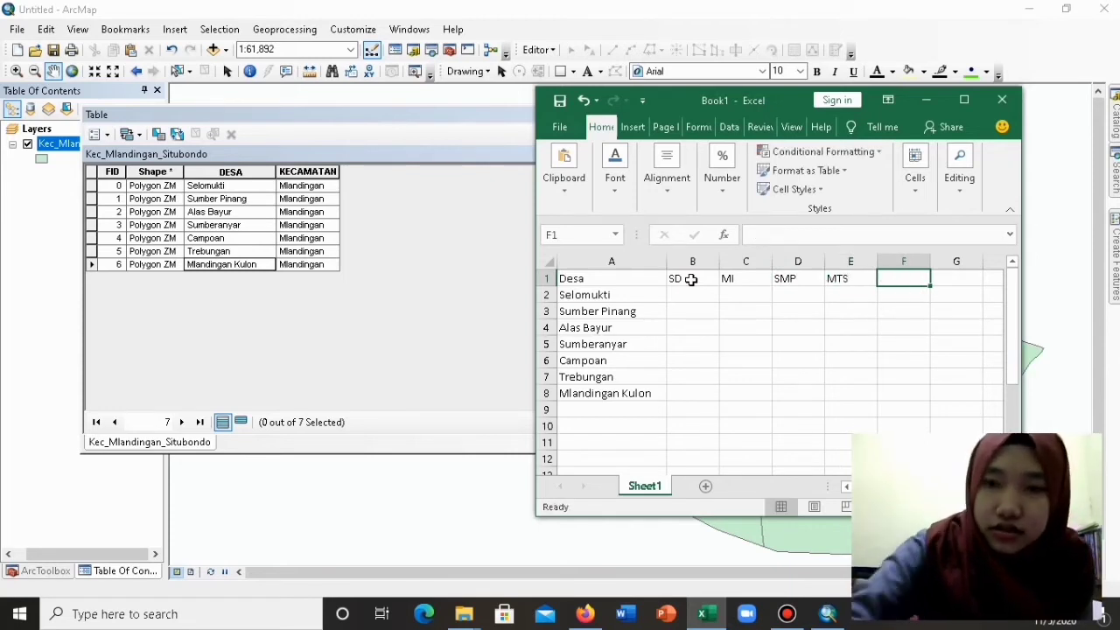
{"action": "type", "text": "SMA"}
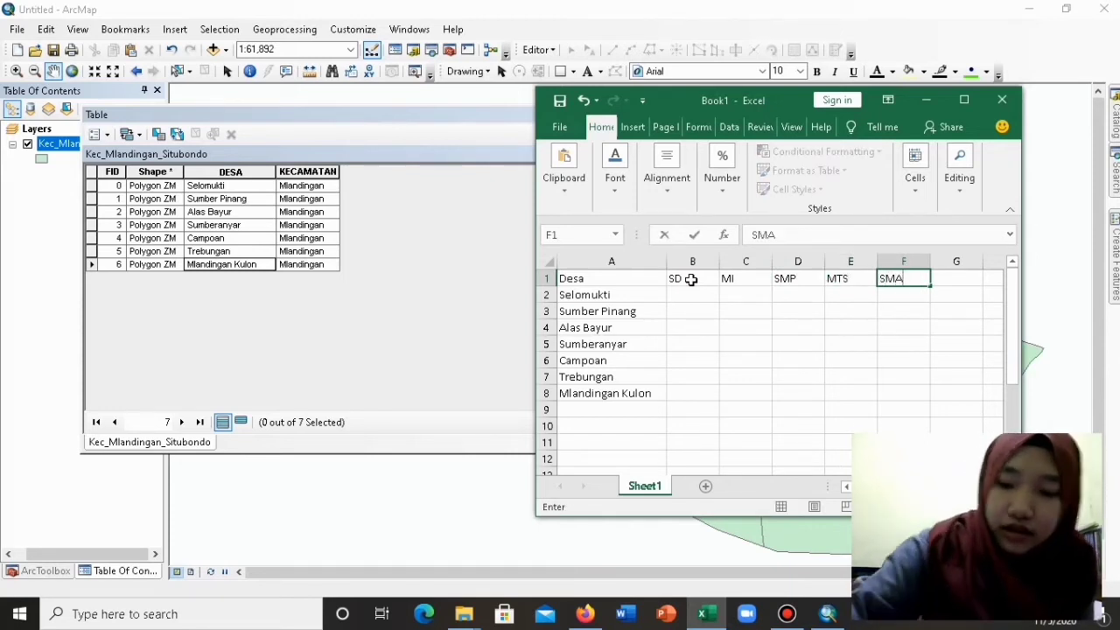
{"action": "key", "text": "Tab"}
{"action": "type", "text": "SMK"}
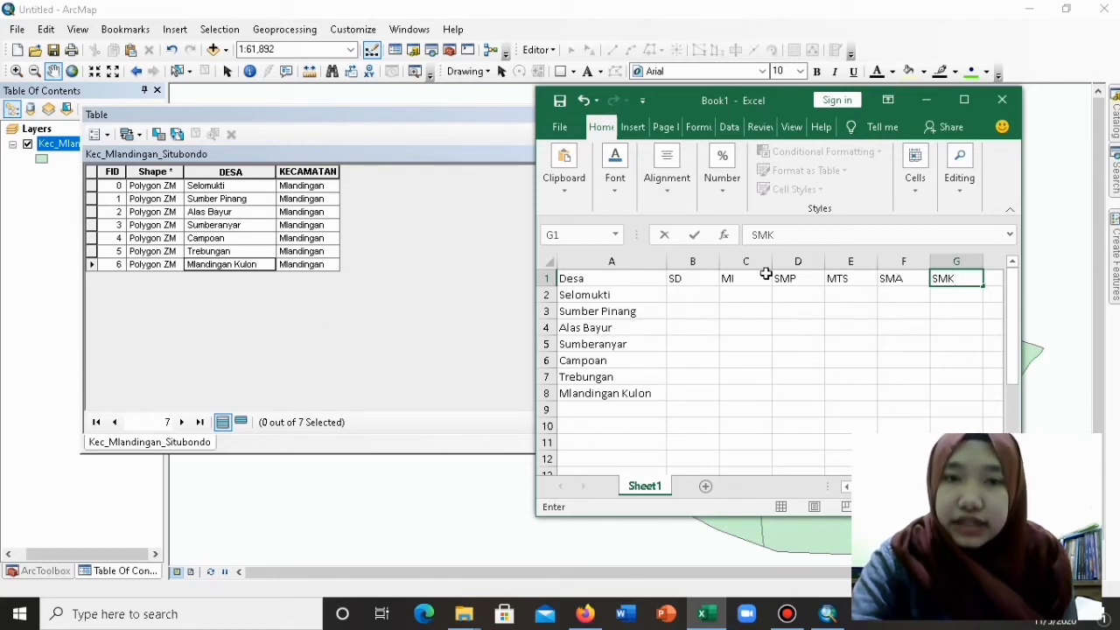
{"action": "left_click", "coordinate": [692, 298]}
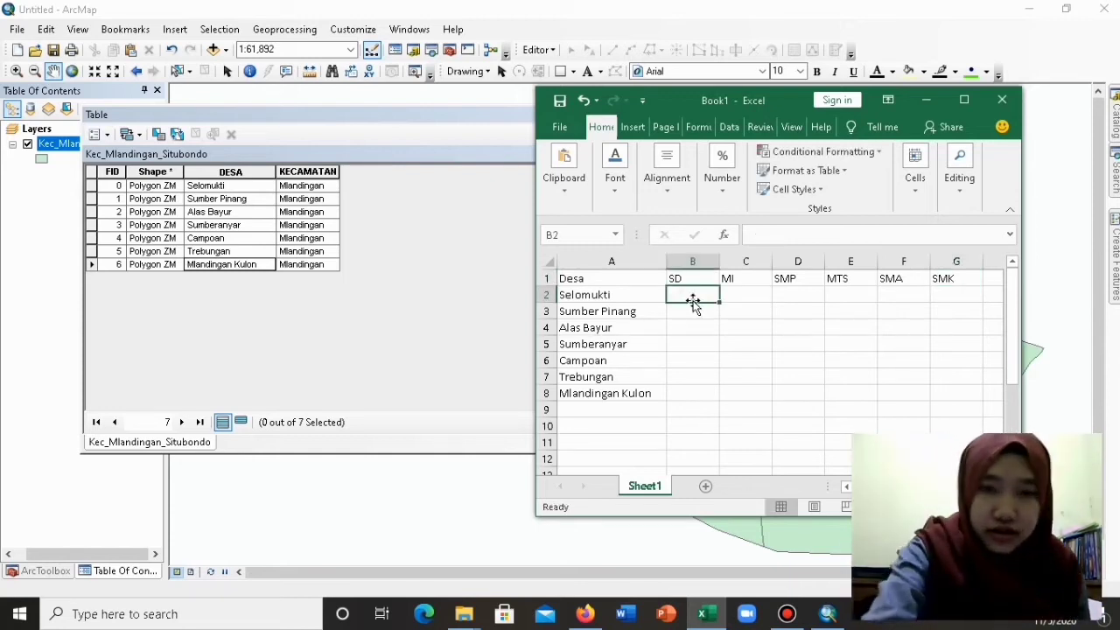
Enter the SD counts 5, 4, 2, 3, 3, 3 and 2 for the seven villages in cells B2 to B8.
{"action": "type", "text": "5"}
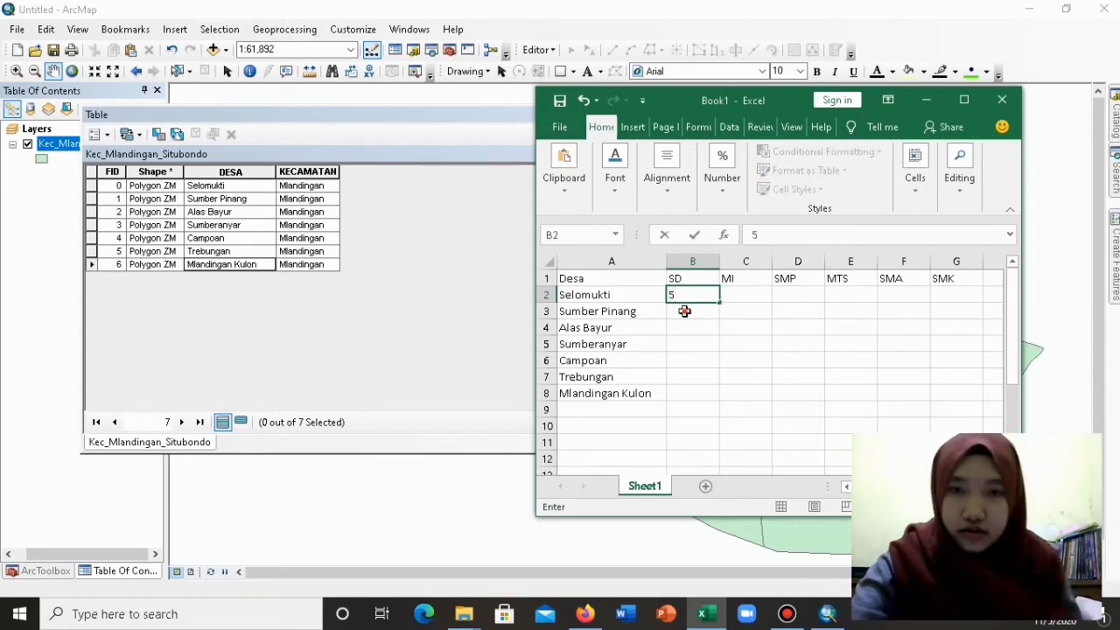
{"action": "left_click", "coordinate": [684, 311]}
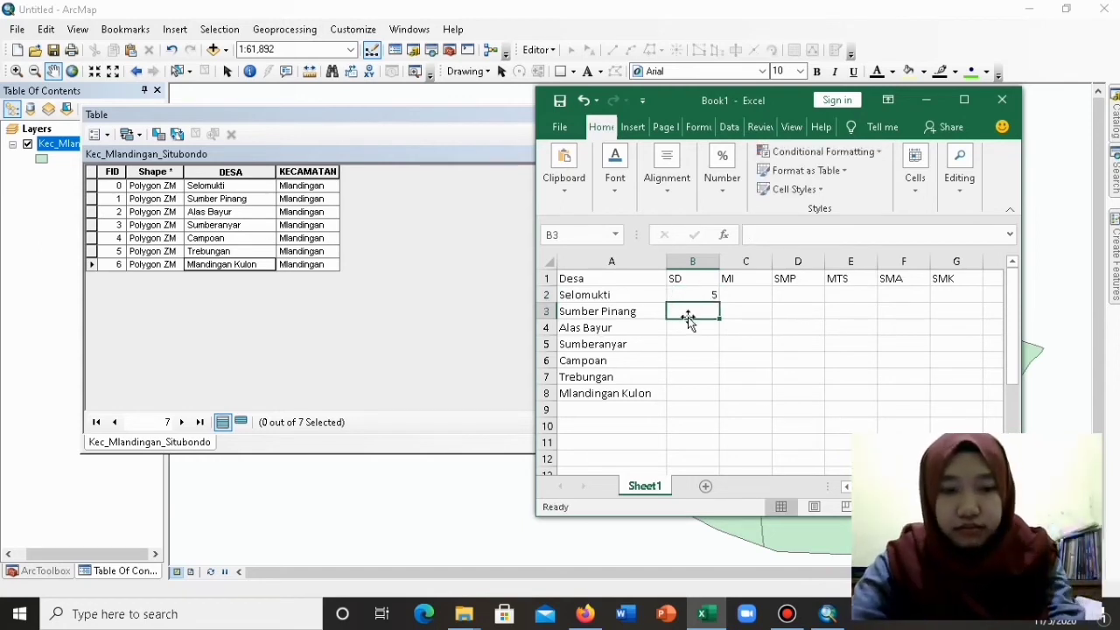
{"action": "type", "text": "4"}
{"action": "left_click", "coordinate": [697, 330]}
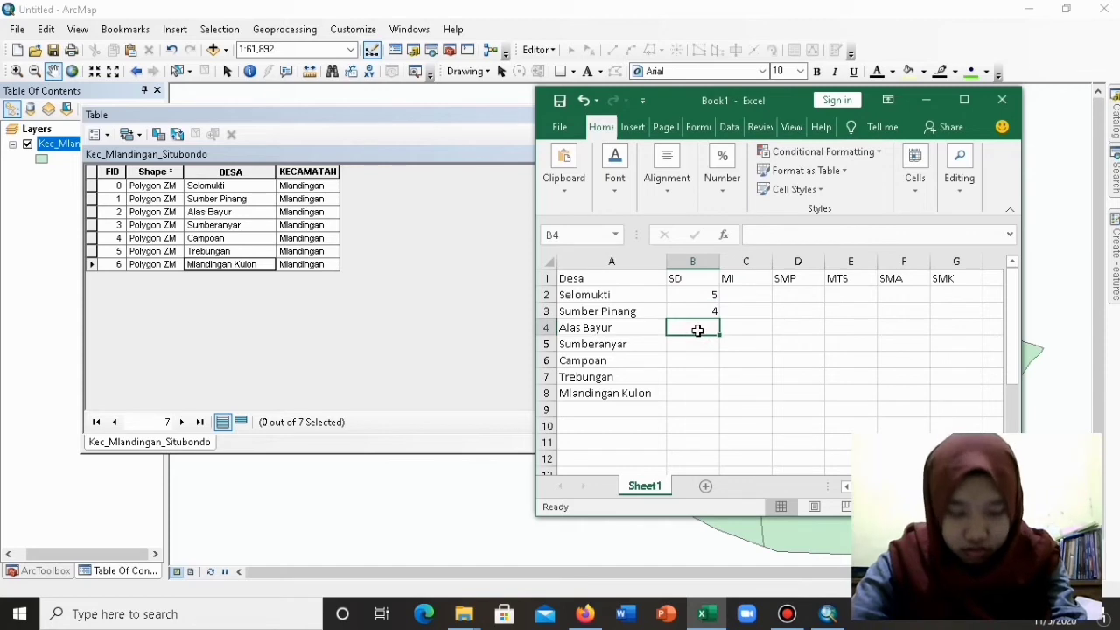
{"action": "type", "text": "2"}
{"action": "left_click", "coordinate": [702, 348]}
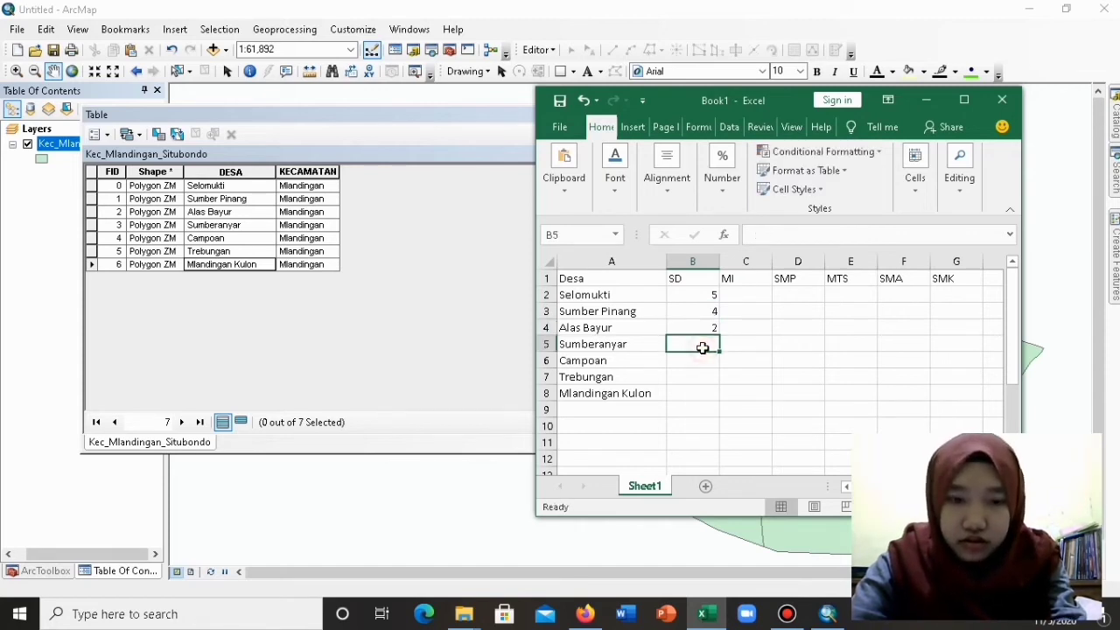
{"action": "type", "text": "3"}
{"action": "left_click", "coordinate": [707, 361]}
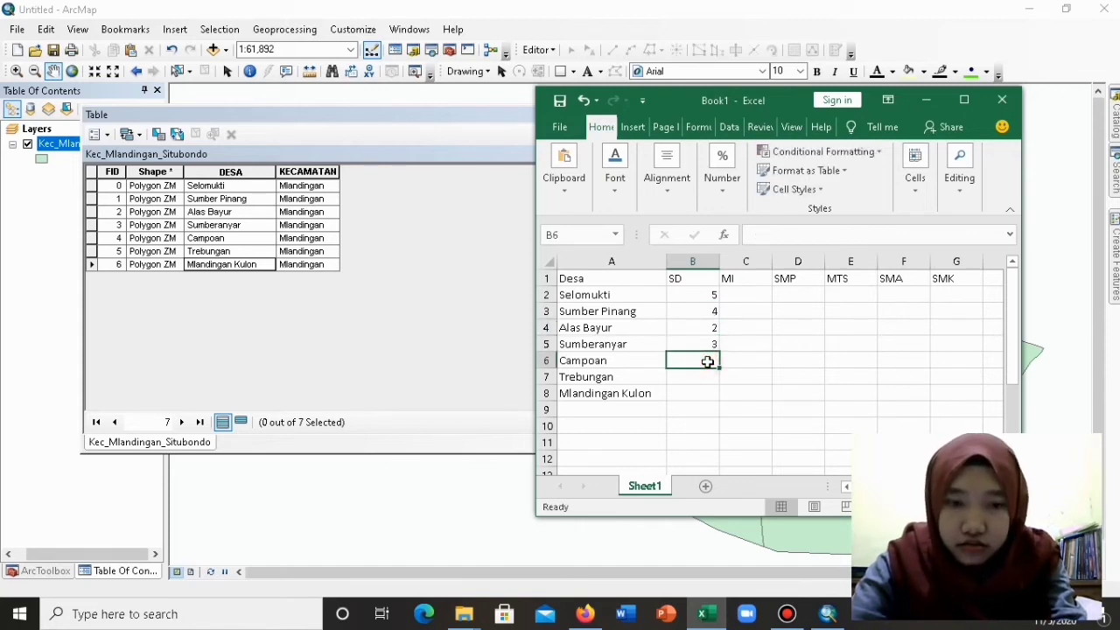
{"action": "type", "text": "3"}
{"action": "left_click", "coordinate": [708, 378]}
{"action": "type", "text": "3"}
{"action": "left_click", "coordinate": [709, 391]}
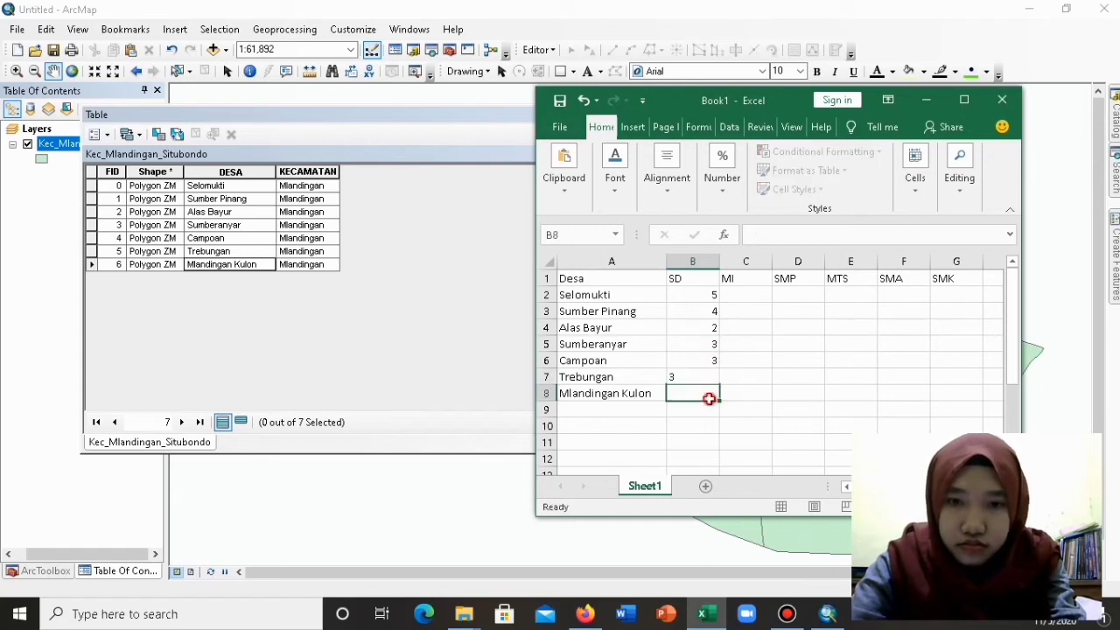
{"action": "type", "text": "2"}
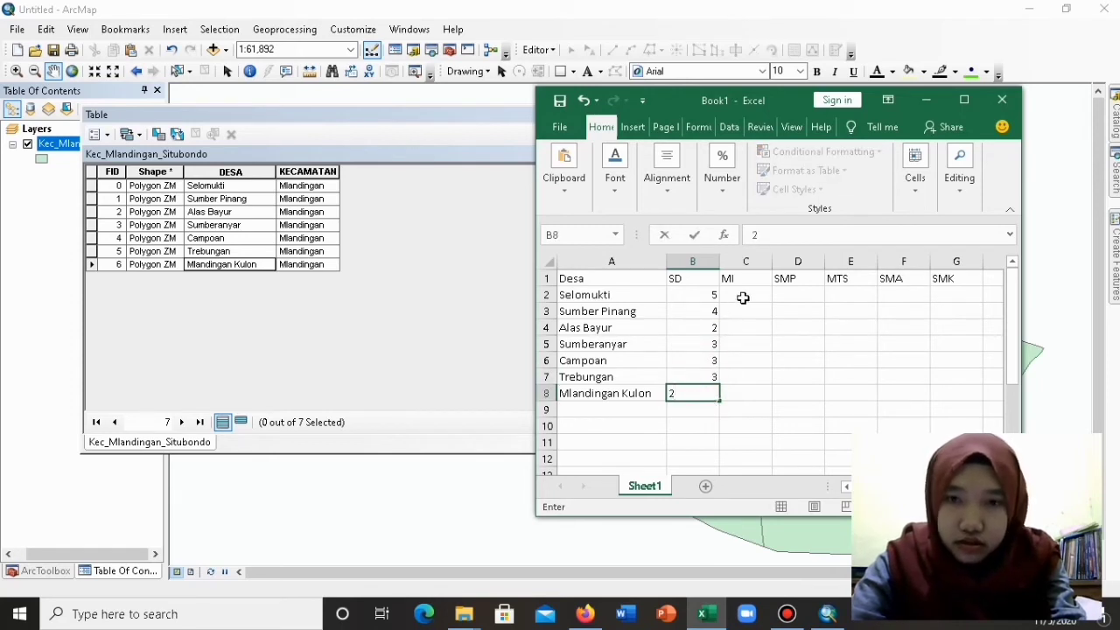
Fill the MI column for all villages, cells C2 to C8, with 2, 1, 0, 2, 0, 2 and 1.
{"action": "left_click", "coordinate": [742, 296]}
{"action": "type", "text": "2"}
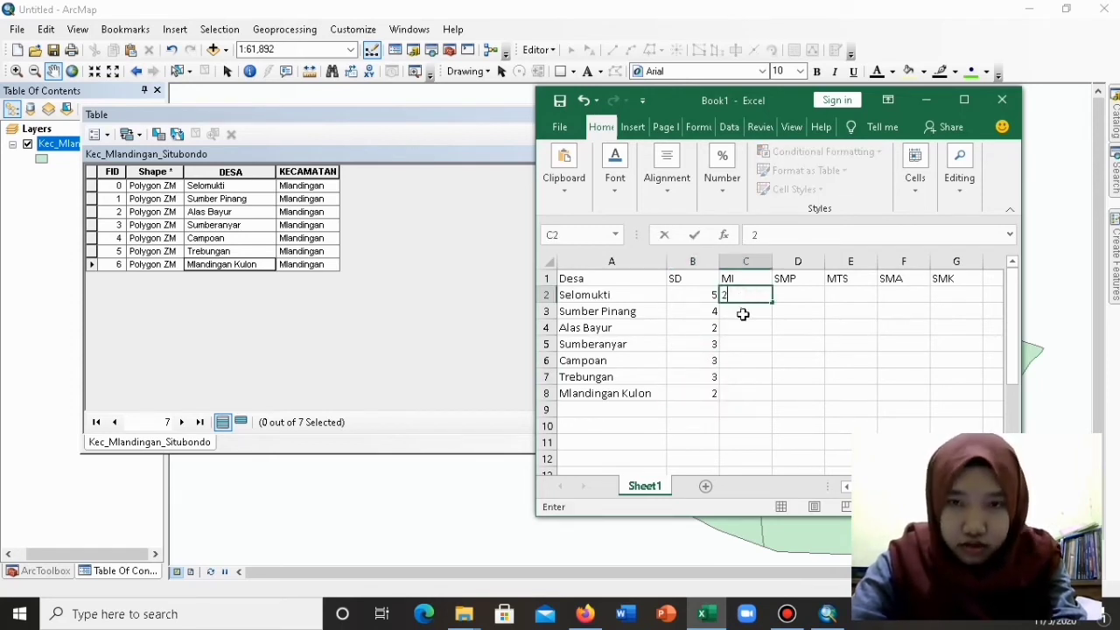
{"action": "left_click", "coordinate": [742, 312]}
{"action": "type", "text": "1"}
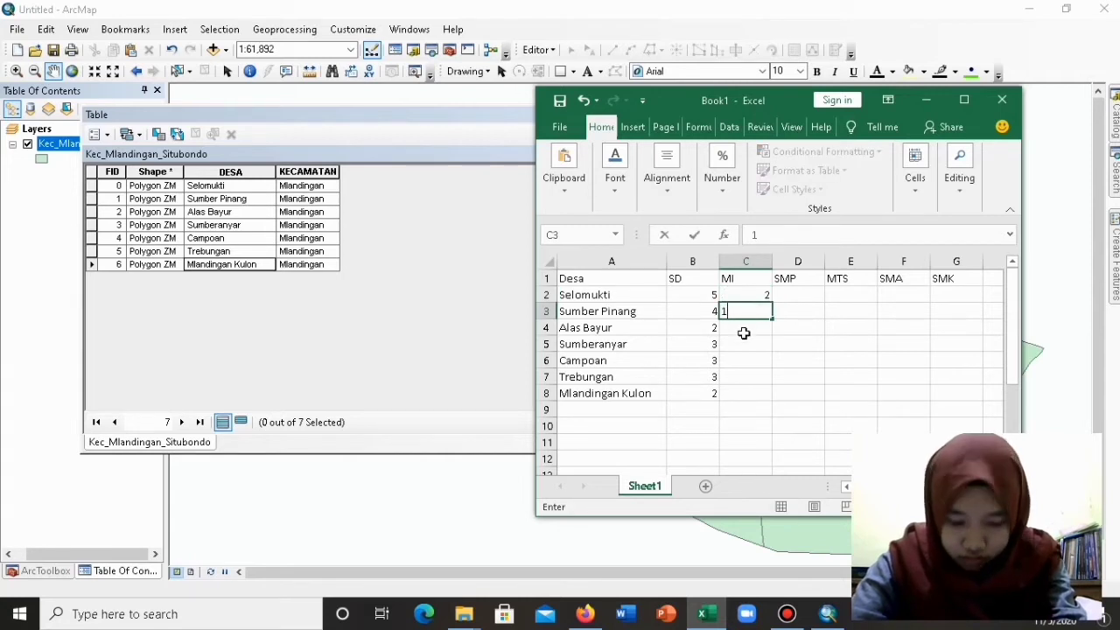
{"action": "left_click", "coordinate": [744, 335]}
{"action": "type", "text": "0"}
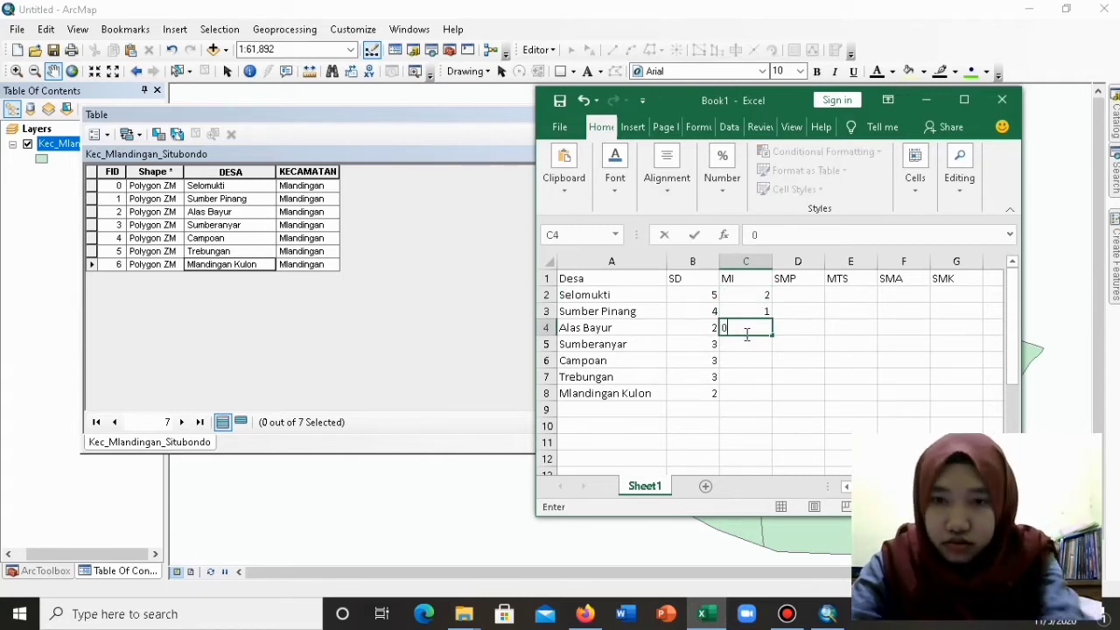
{"action": "left_click", "coordinate": [747, 344]}
{"action": "type", "text": "2"}
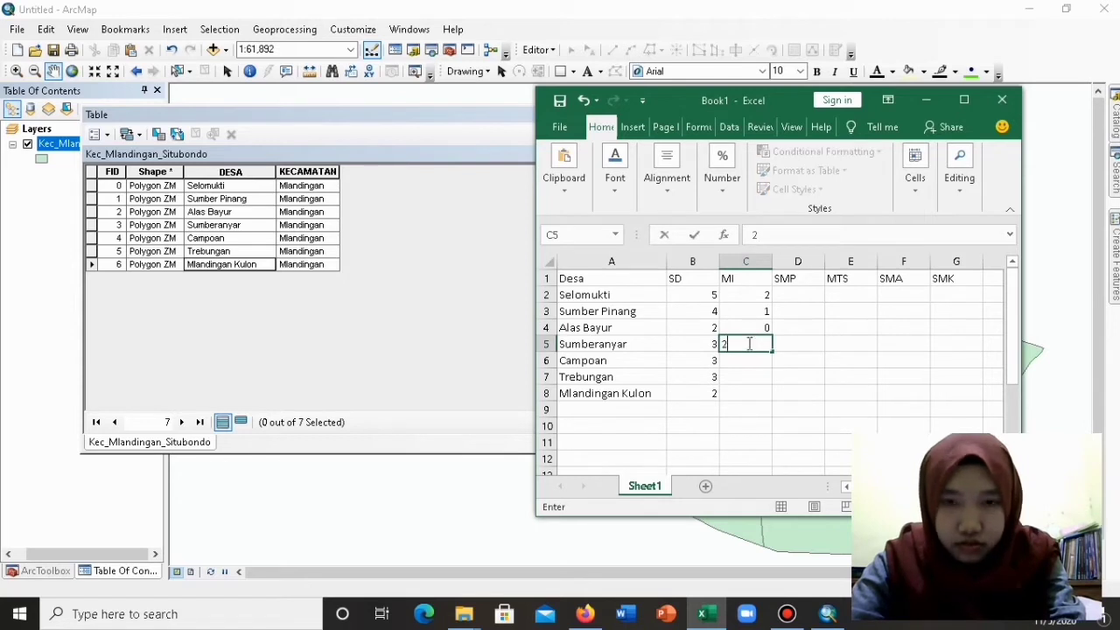
{"action": "left_click", "coordinate": [750, 363]}
{"action": "type", "text": "0"}
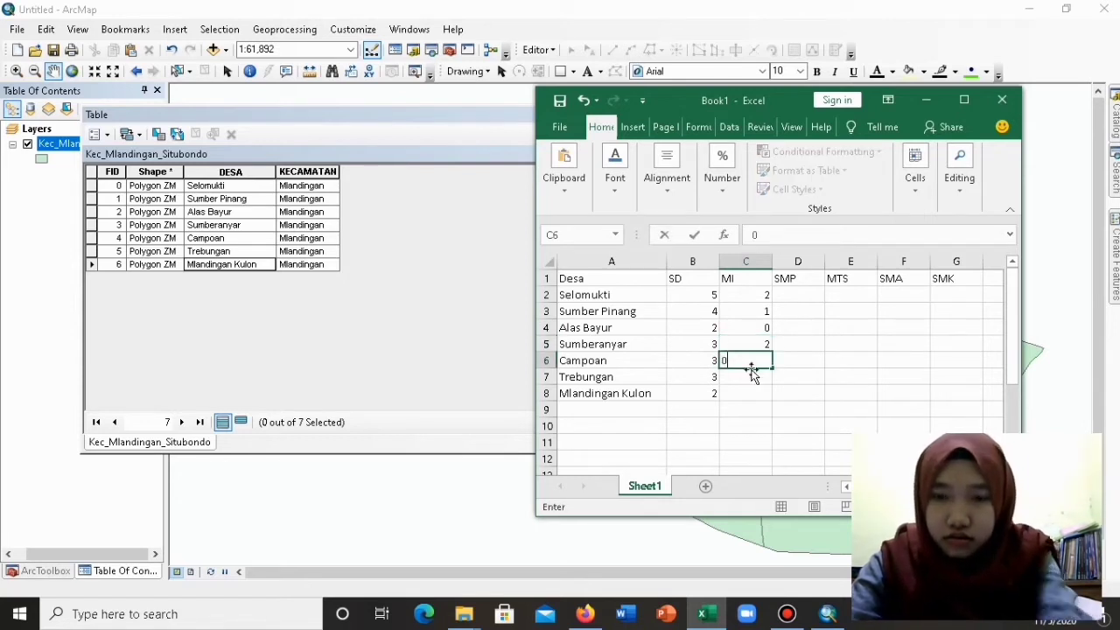
{"action": "left_click", "coordinate": [753, 379]}
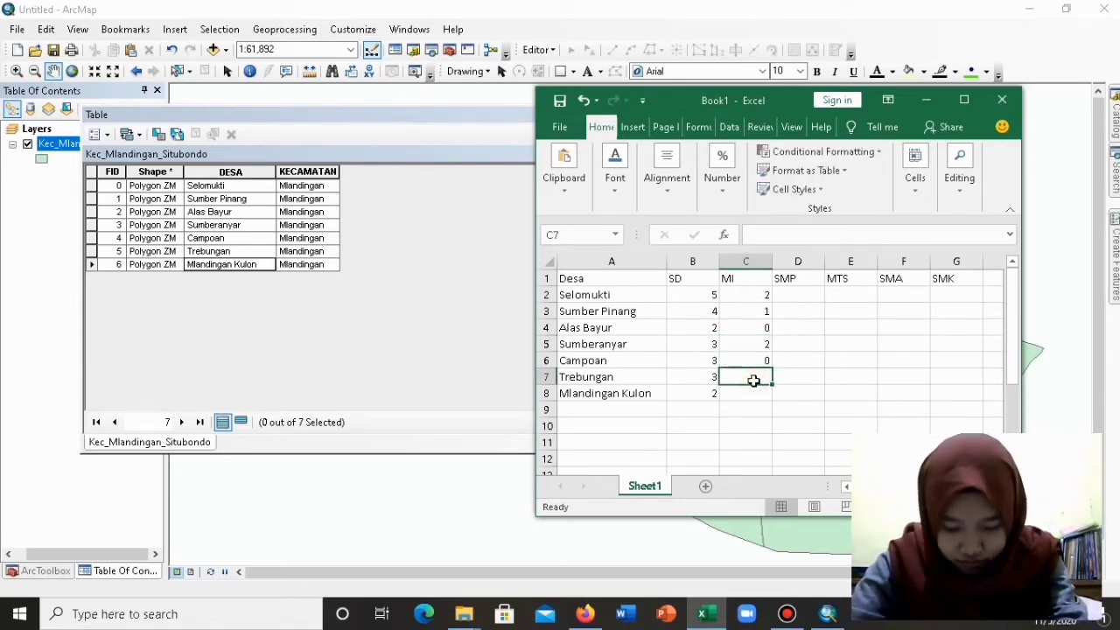
{"action": "type", "text": "2"}
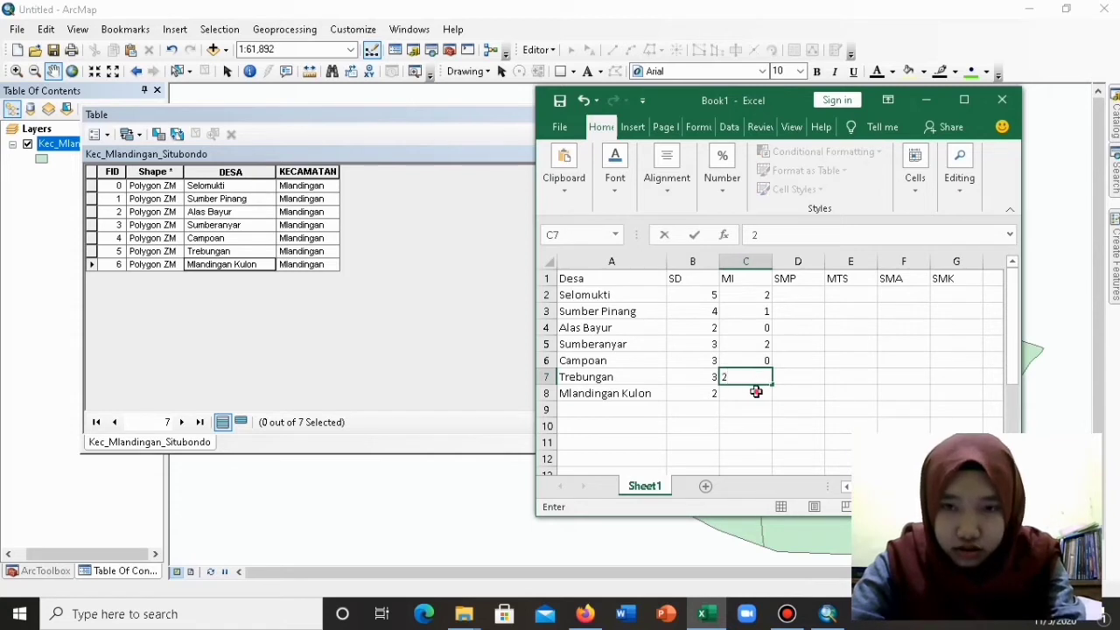
{"action": "left_click", "coordinate": [756, 392]}
{"action": "type", "text": "1"}
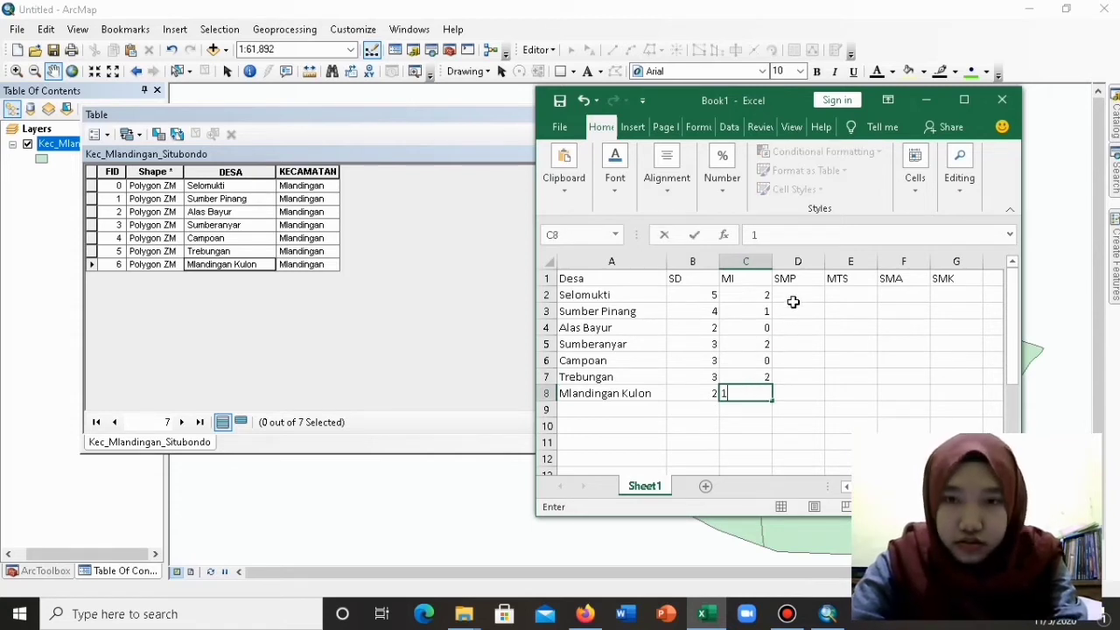
Enter the SMP counts 0, 0, 1, 0, 1, 1 and 1 in cells D2 to D8.
{"action": "left_click", "coordinate": [795, 295]}
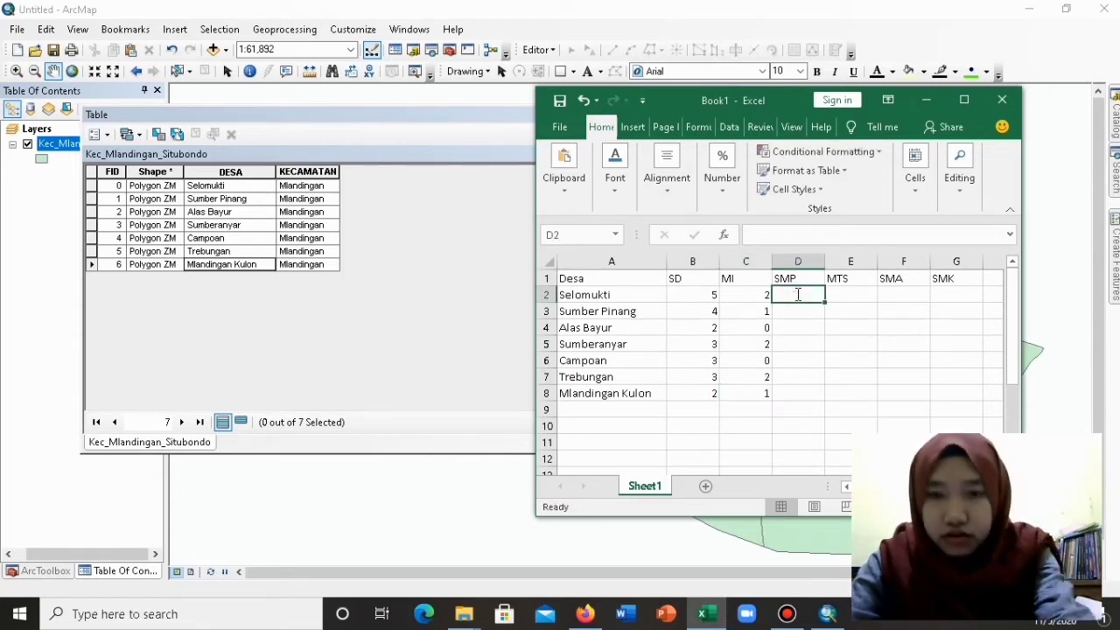
{"action": "type", "text": "0"}
{"action": "left_click", "coordinate": [794, 313]}
{"action": "type", "text": "0"}
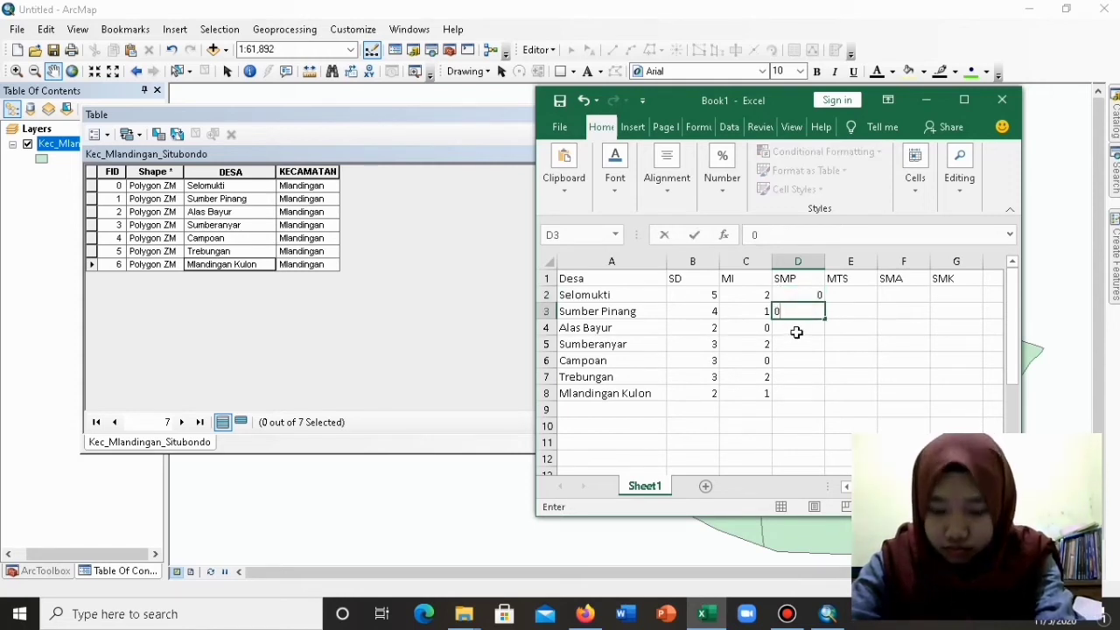
{"action": "left_click", "coordinate": [796, 332]}
{"action": "type", "text": "1"}
{"action": "left_click", "coordinate": [797, 343]}
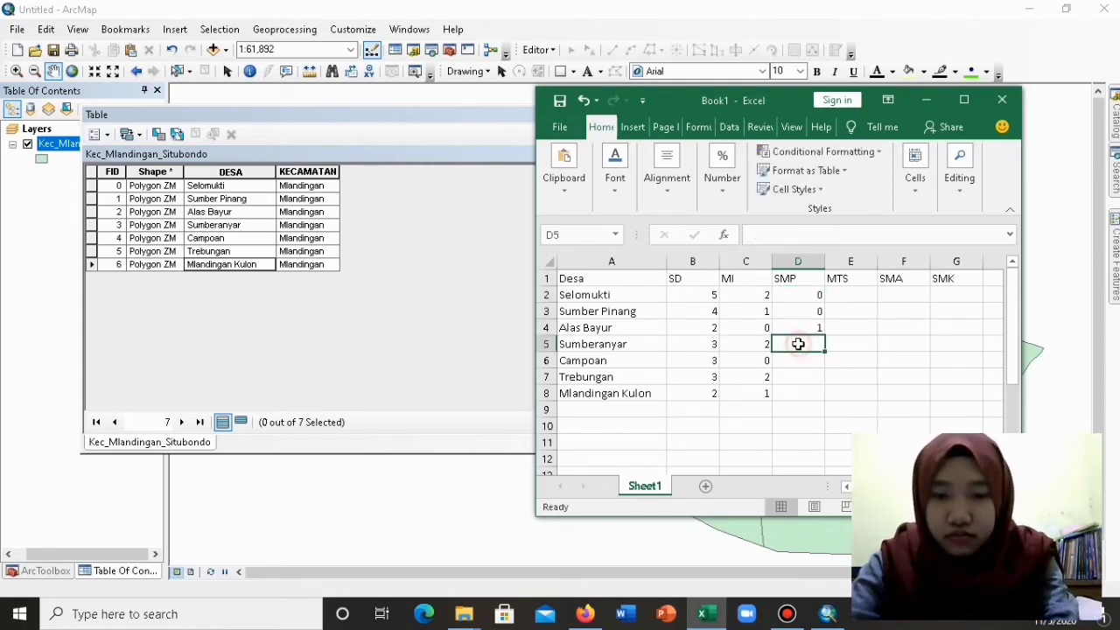
{"action": "type", "text": "0"}
{"action": "left_click", "coordinate": [800, 360]}
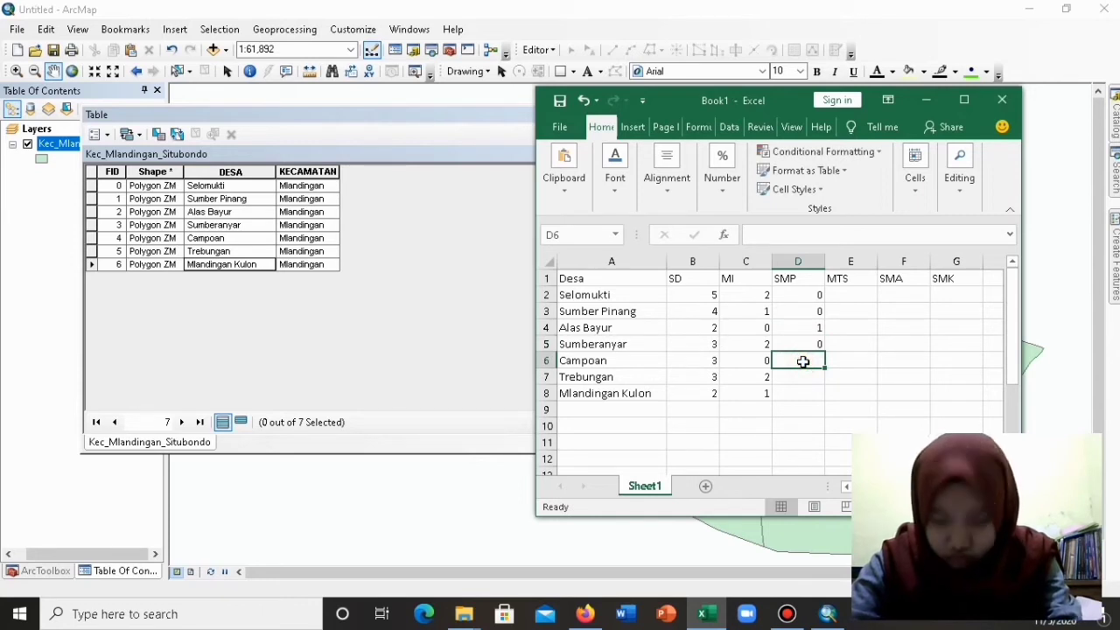
{"action": "type", "text": "1"}
{"action": "left_click", "coordinate": [807, 375]}
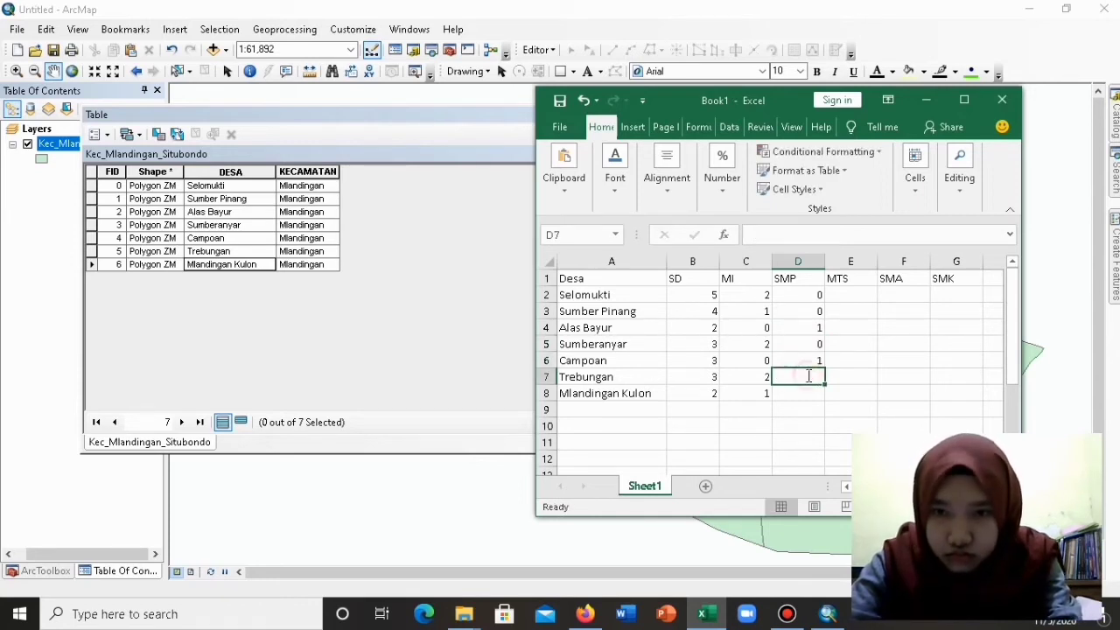
{"action": "type", "text": "1"}
{"action": "left_click", "coordinate": [803, 393]}
{"action": "type", "text": "1"}
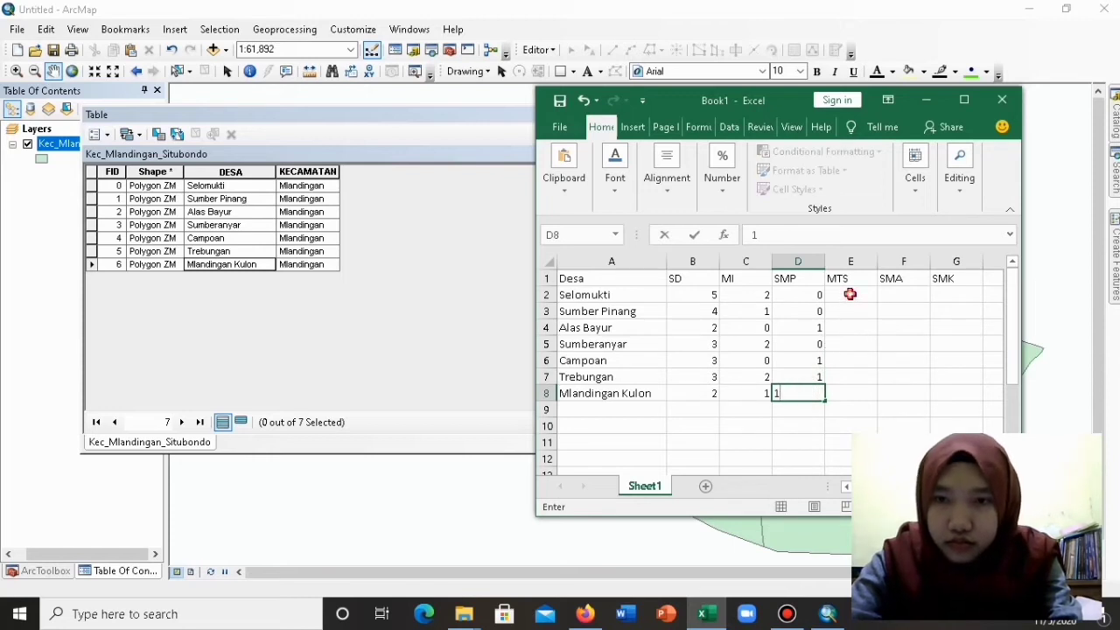
Fill cells E2 to E8 of the MTS column with 3, 2, 0, 1, 0, 1 and 0.
{"action": "left_click", "coordinate": [849, 295]}
{"action": "type", "text": "3"}
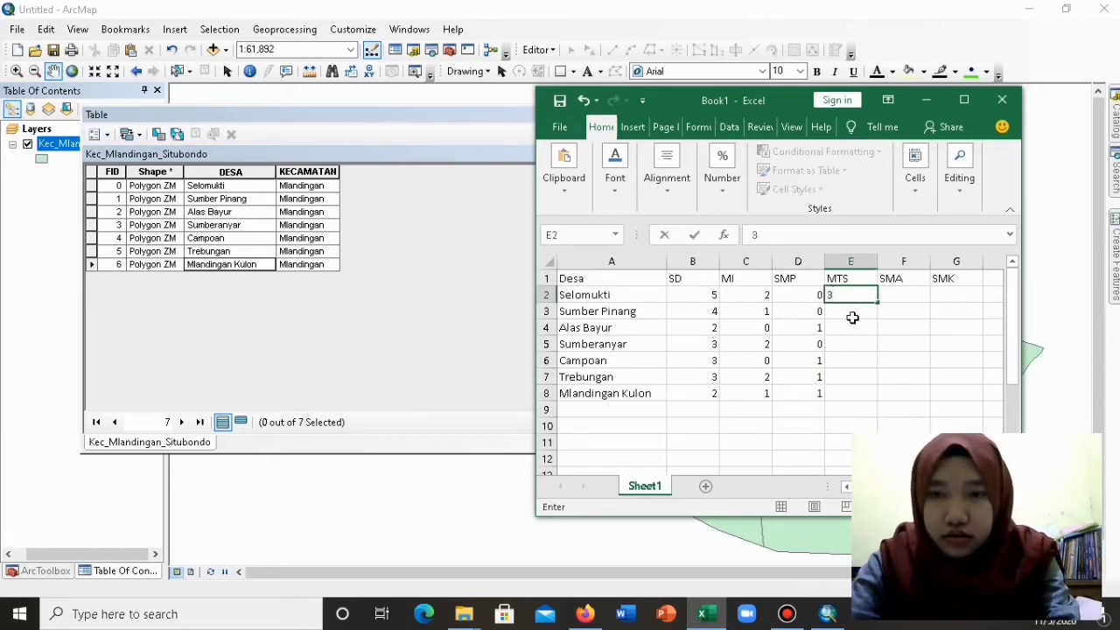
{"action": "left_click", "coordinate": [853, 319]}
{"action": "type", "text": "2"}
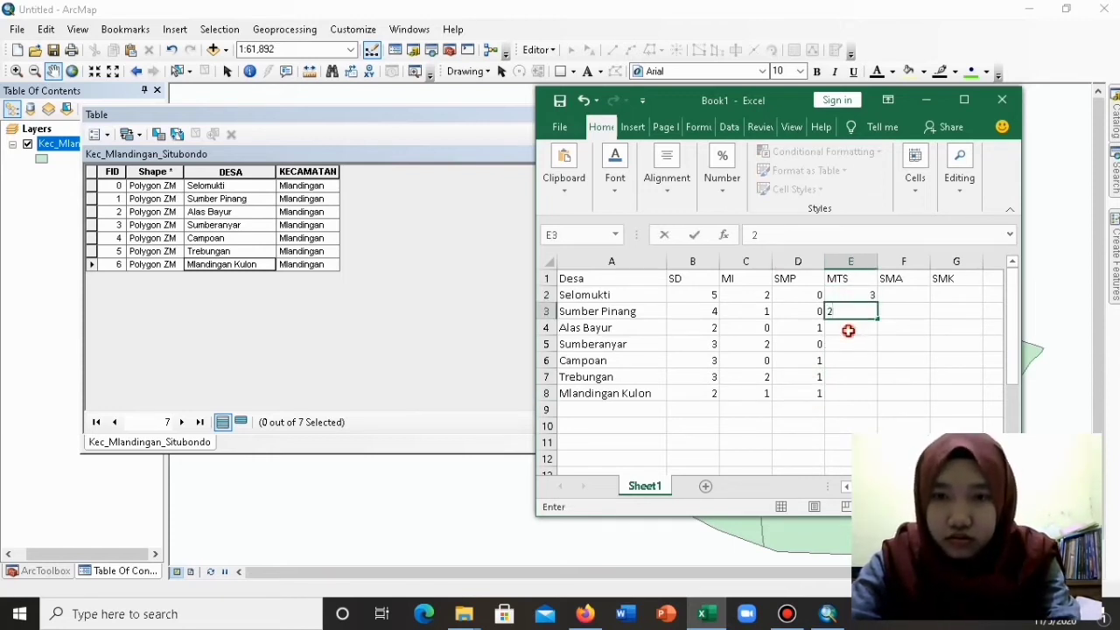
{"action": "left_click", "coordinate": [848, 329]}
{"action": "type", "text": "0"}
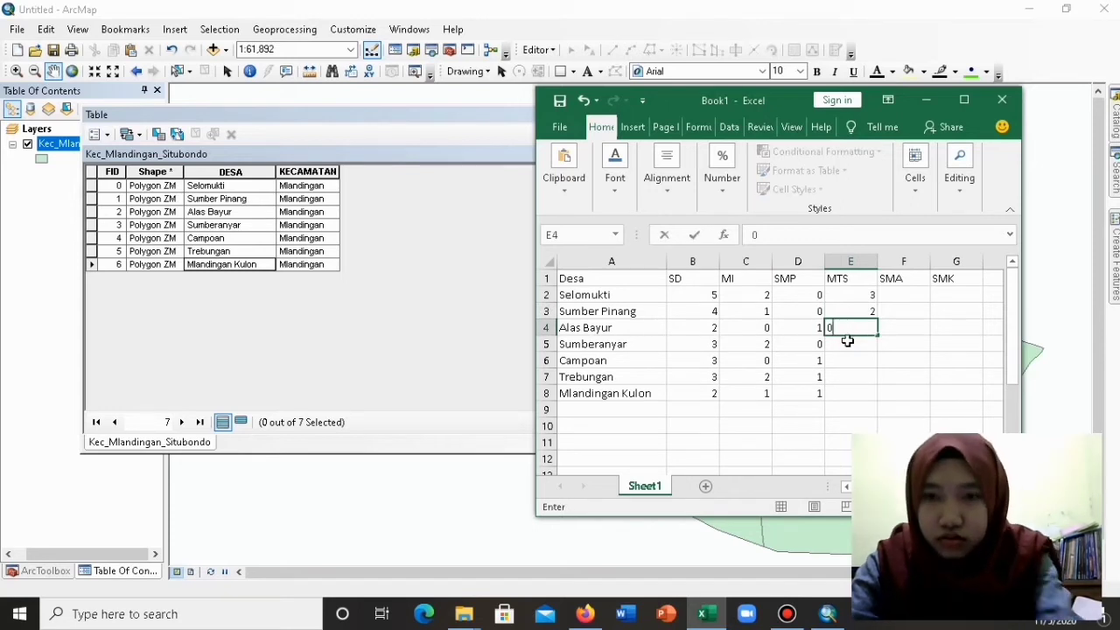
{"action": "left_click", "coordinate": [848, 344]}
{"action": "type", "text": "1"}
{"action": "left_click", "coordinate": [849, 360]}
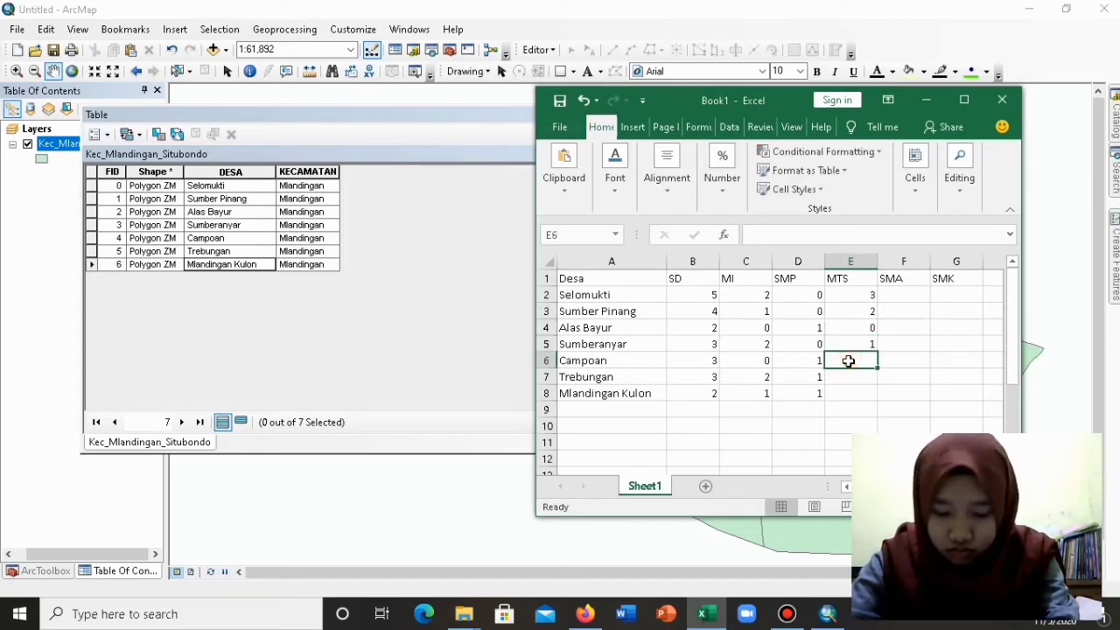
{"action": "type", "text": "0"}
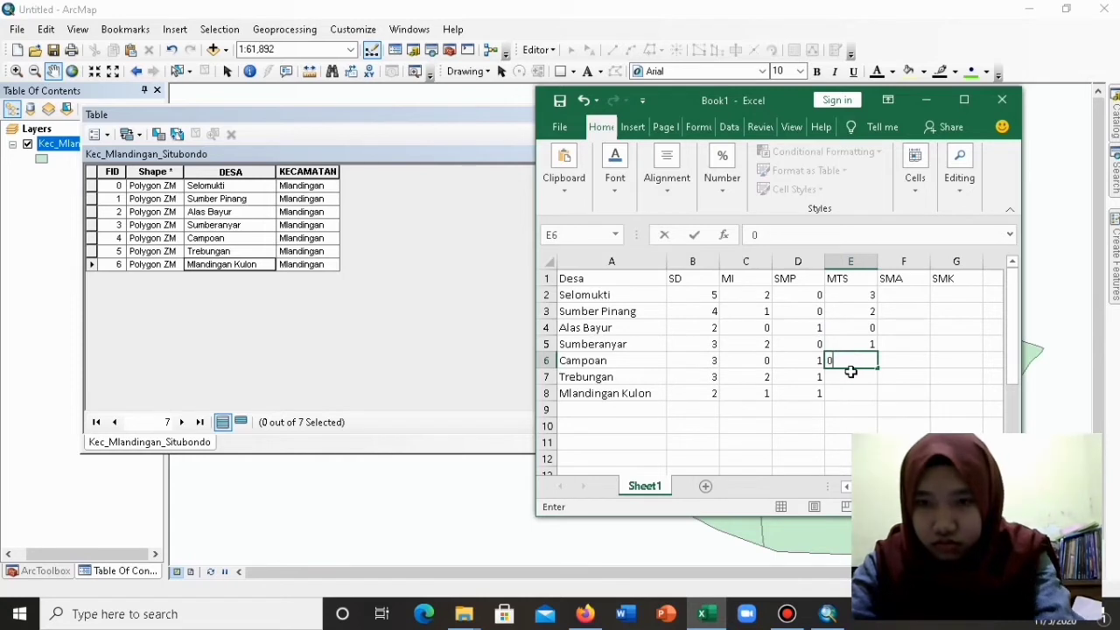
{"action": "left_click", "coordinate": [852, 375]}
{"action": "type", "text": "1"}
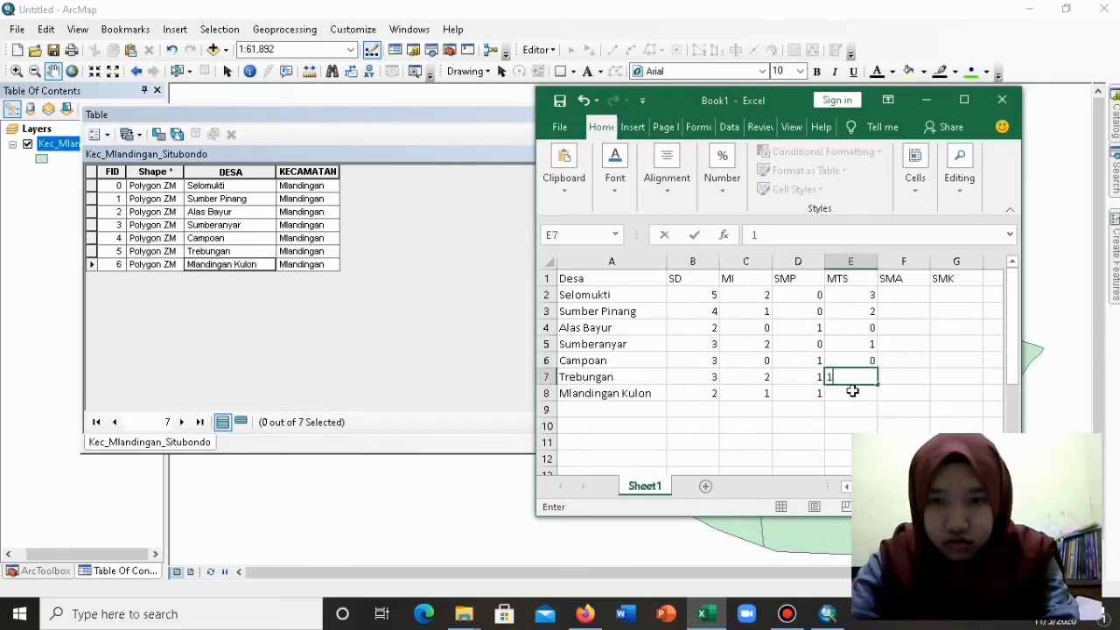
{"action": "left_click", "coordinate": [852, 393]}
{"action": "type", "text": "0"}
Enter the SMA counts 2, 1, 0, 1, 0, 1 and 0 in cells F2 to F8.
{"action": "left_click", "coordinate": [887, 299]}
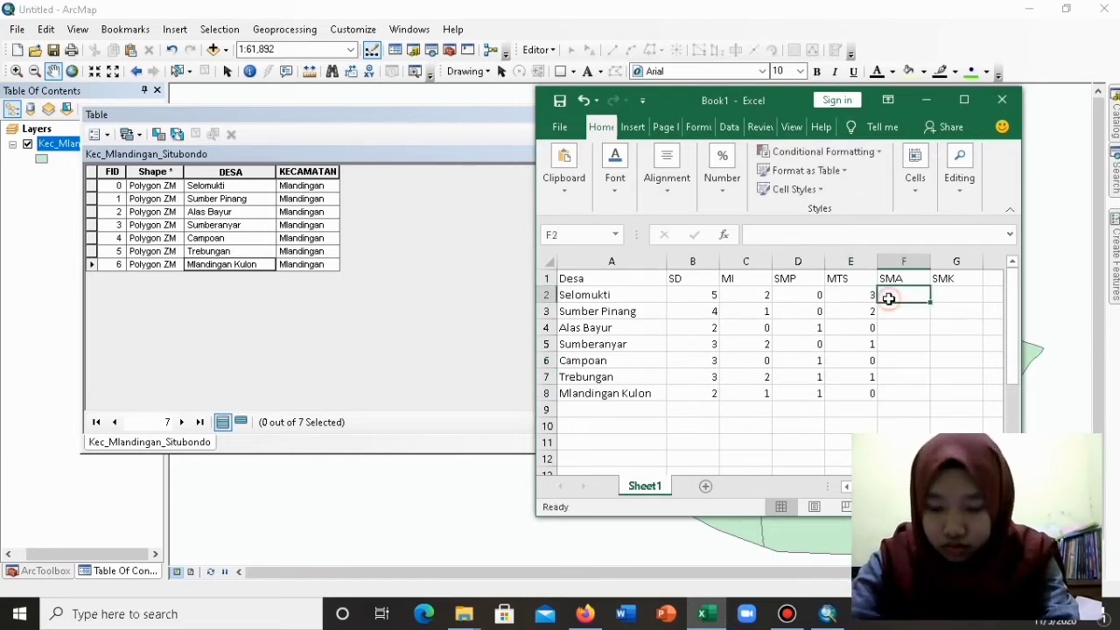
{"action": "type", "text": "2"}
{"action": "left_click", "coordinate": [889, 311]}
{"action": "type", "text": "1"}
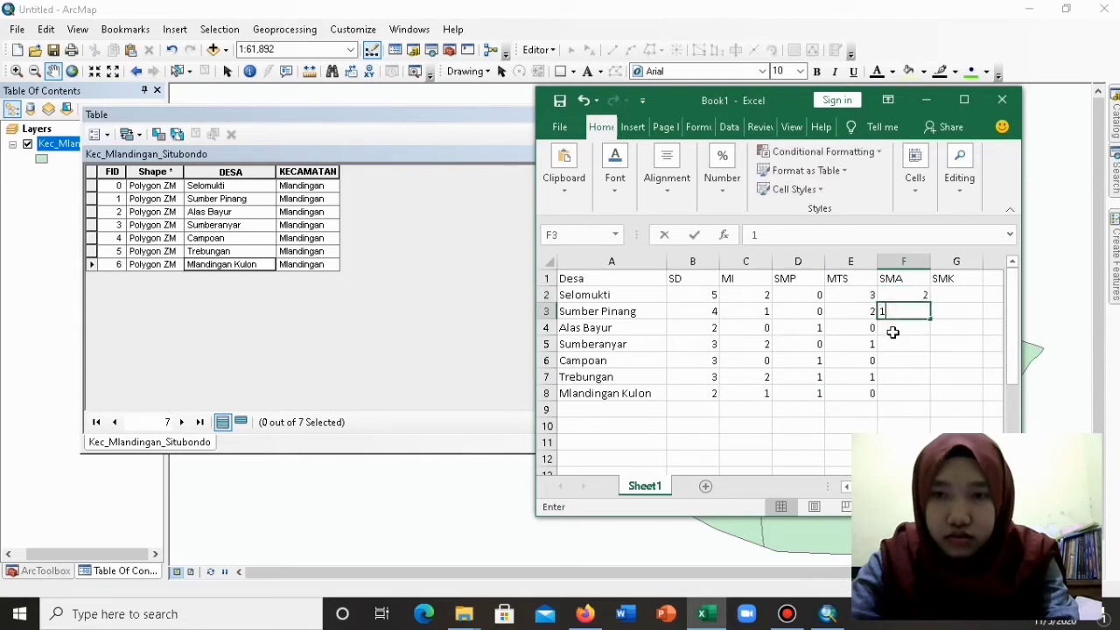
{"action": "left_click", "coordinate": [893, 328]}
{"action": "type", "text": "0"}
{"action": "left_click", "coordinate": [895, 345]}
{"action": "type", "text": "1"}
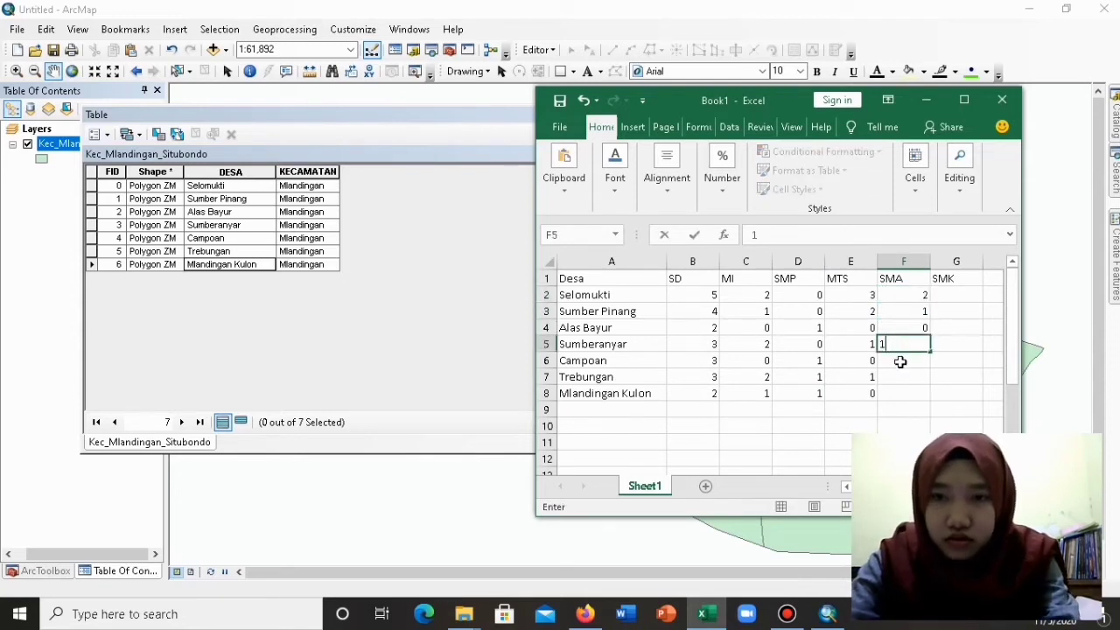
{"action": "left_click", "coordinate": [899, 363]}
{"action": "type", "text": "0"}
{"action": "left_click", "coordinate": [899, 376]}
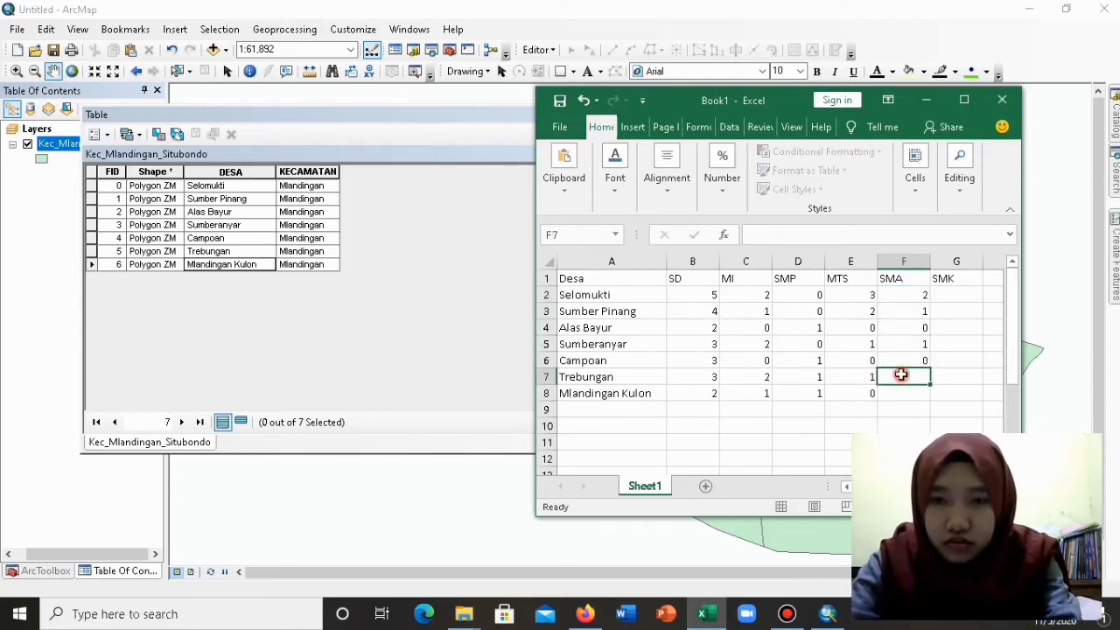
{"action": "type", "text": "1"}
{"action": "left_click", "coordinate": [904, 393]}
{"action": "type", "text": "0"}
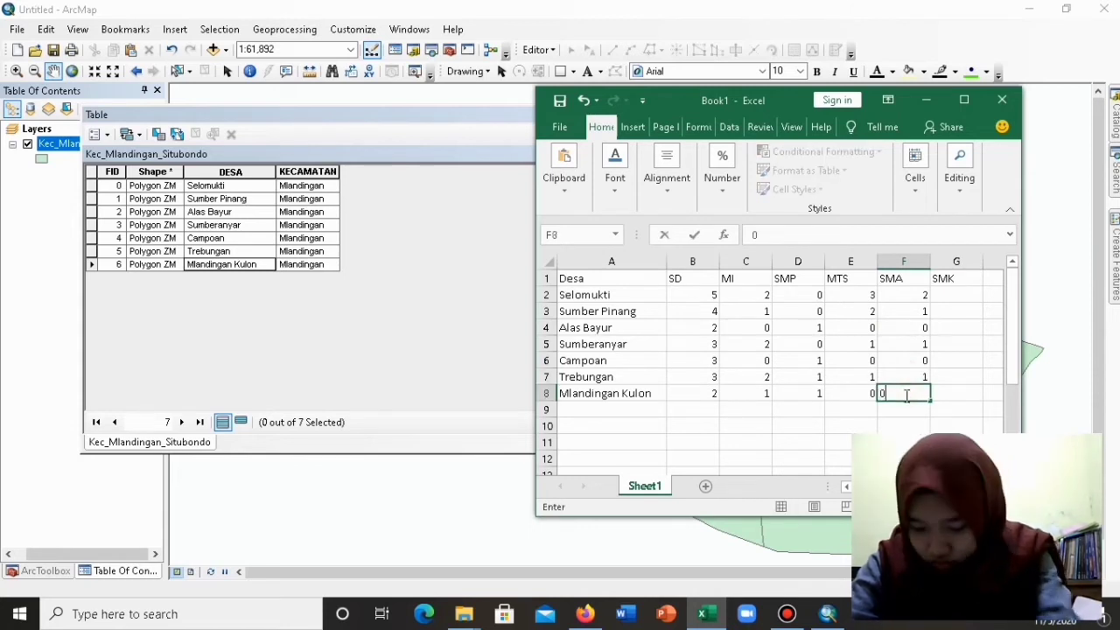
Enter the SMK counts 1, 0, 0, 0, 0, 0 and 0 in cells G2 to G8.
{"action": "left_click", "coordinate": [962, 297]}
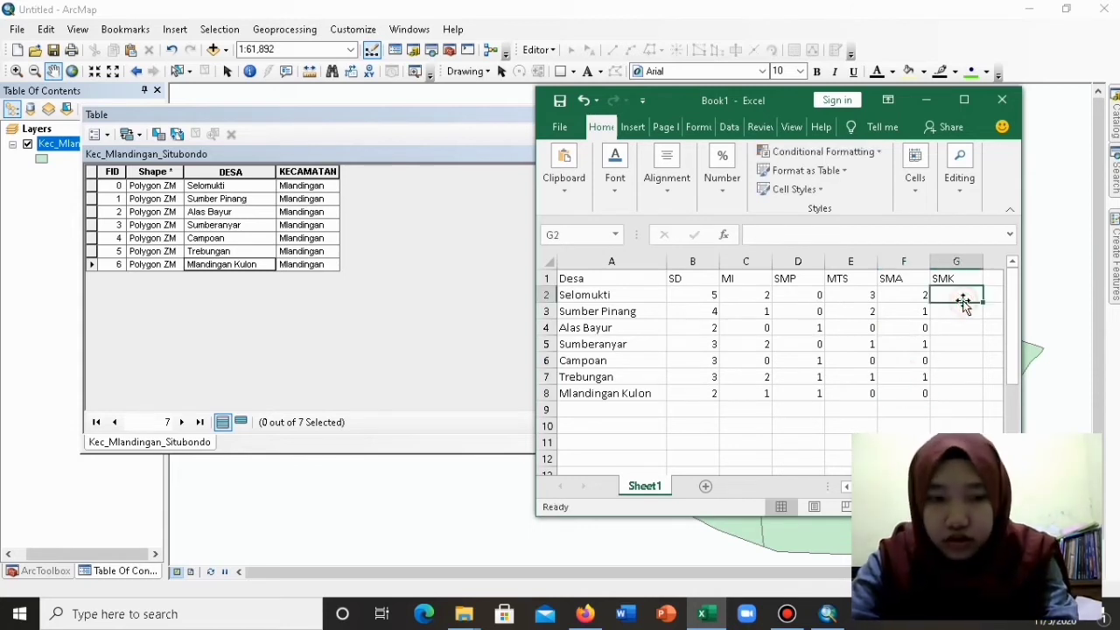
{"action": "type", "text": "1"}
{"action": "left_click", "coordinate": [961, 315]}
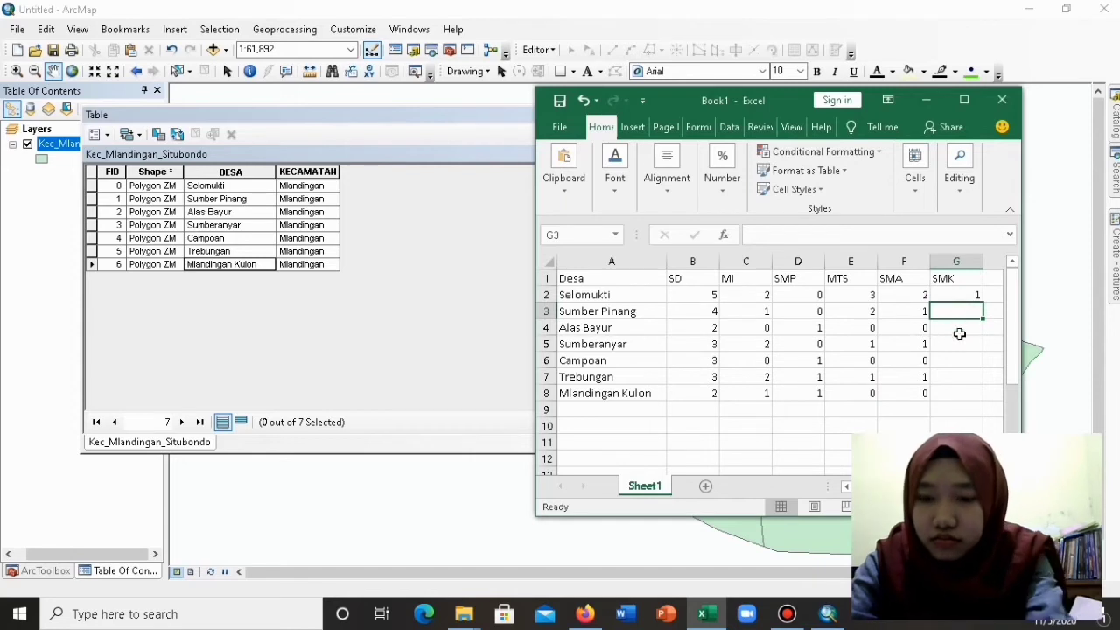
{"action": "type", "text": "0"}
{"action": "left_click", "coordinate": [958, 328]}
{"action": "type", "text": "0"}
{"action": "left_click", "coordinate": [959, 343]}
{"action": "type", "text": "0"}
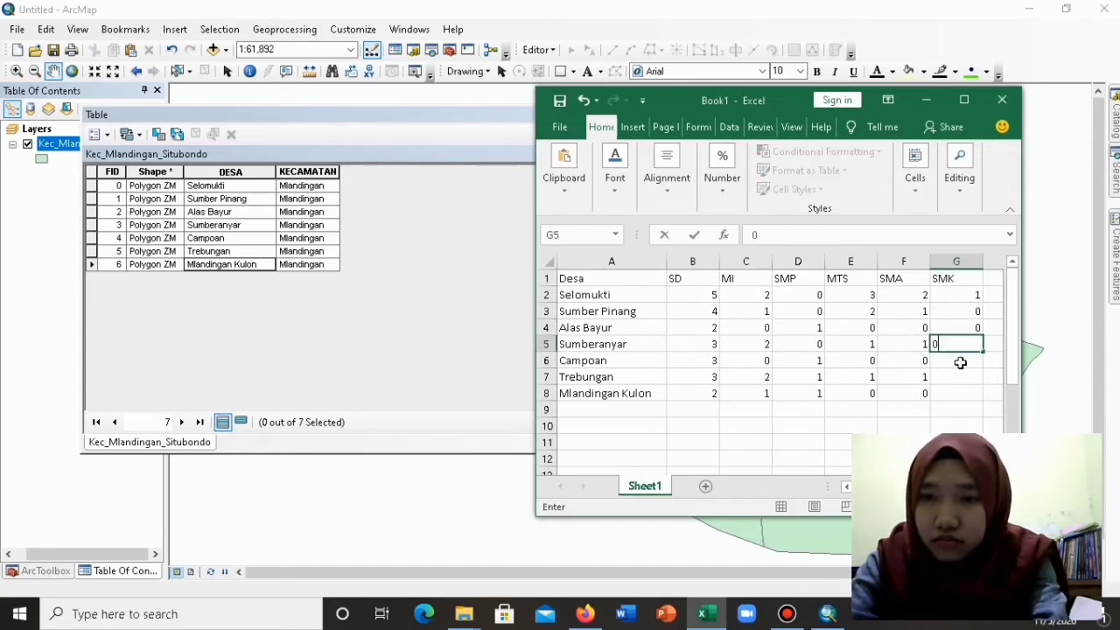
{"action": "left_click", "coordinate": [962, 362]}
{"action": "type", "text": "0"}
{"action": "left_click", "coordinate": [958, 377]}
{"action": "type", "text": "0"}
{"action": "left_click", "coordinate": [954, 393]}
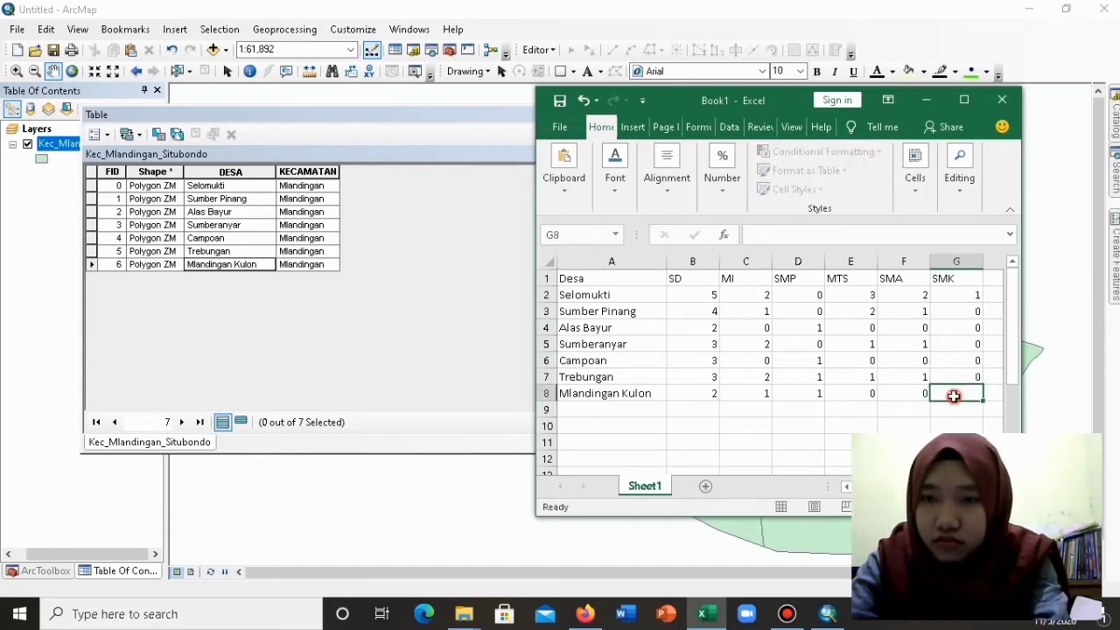
{"action": "type", "text": "0"}
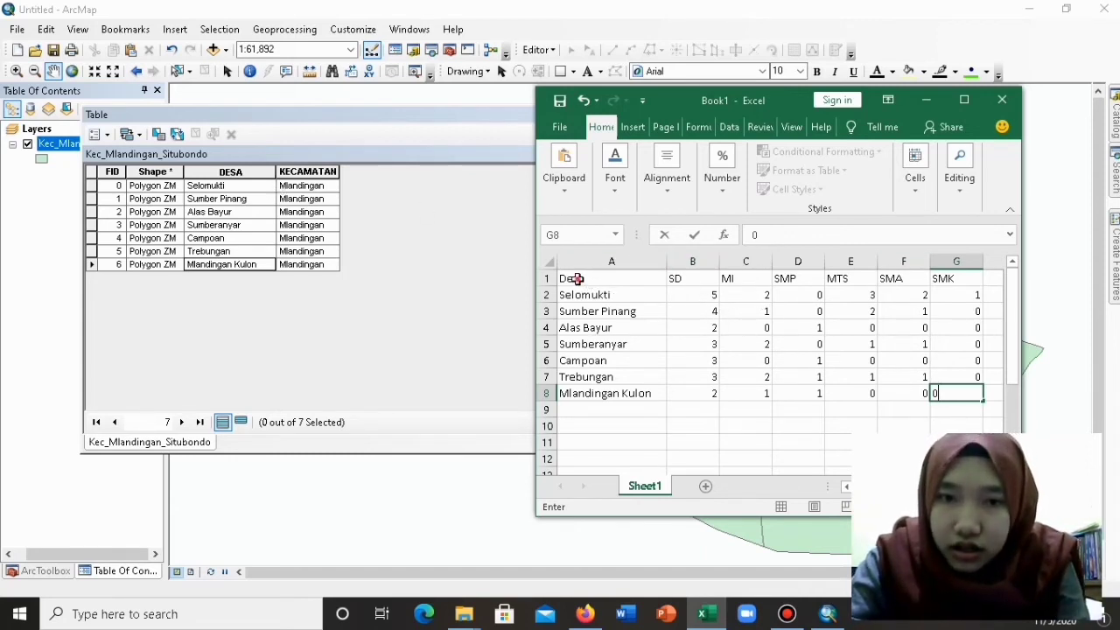
Make the header row, cells A1 to G1, bold and centre its text horizontally.
{"action": "left_click_drag", "start_coordinate": [576, 279], "coordinate": [975, 277]}
{"action": "left_click", "coordinate": [614, 194]}
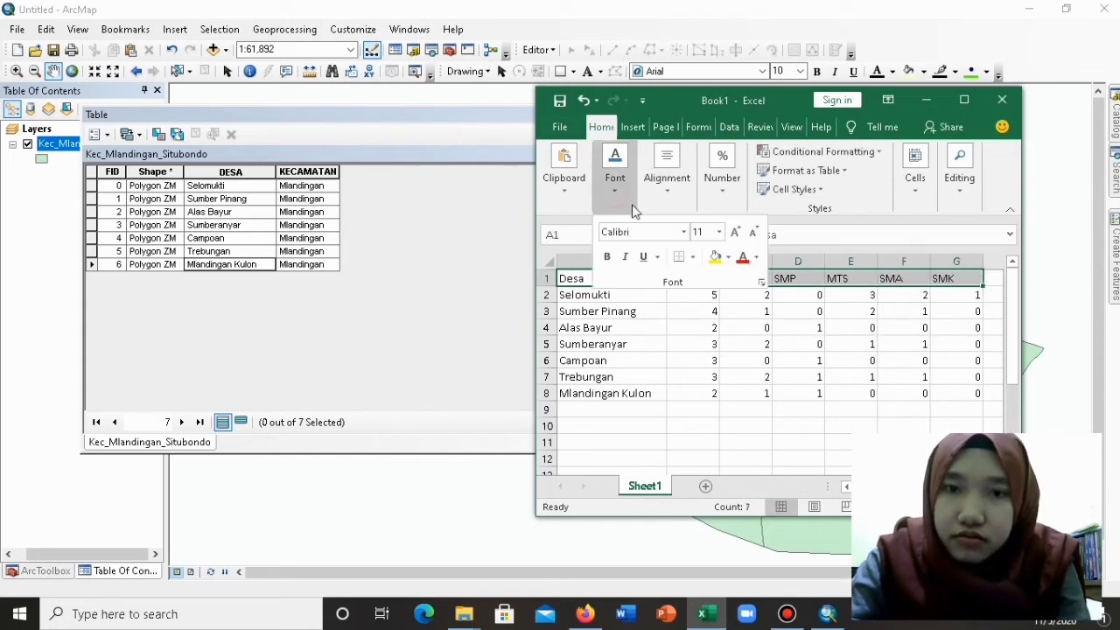
{"action": "left_click", "coordinate": [607, 257]}
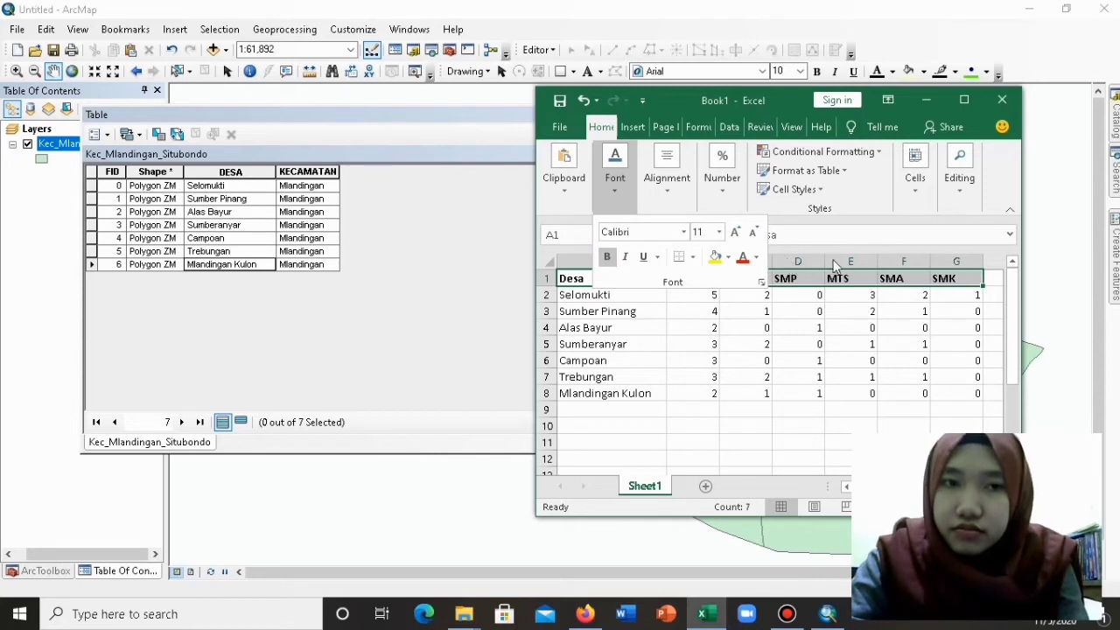
{"action": "left_click", "coordinate": [664, 189]}
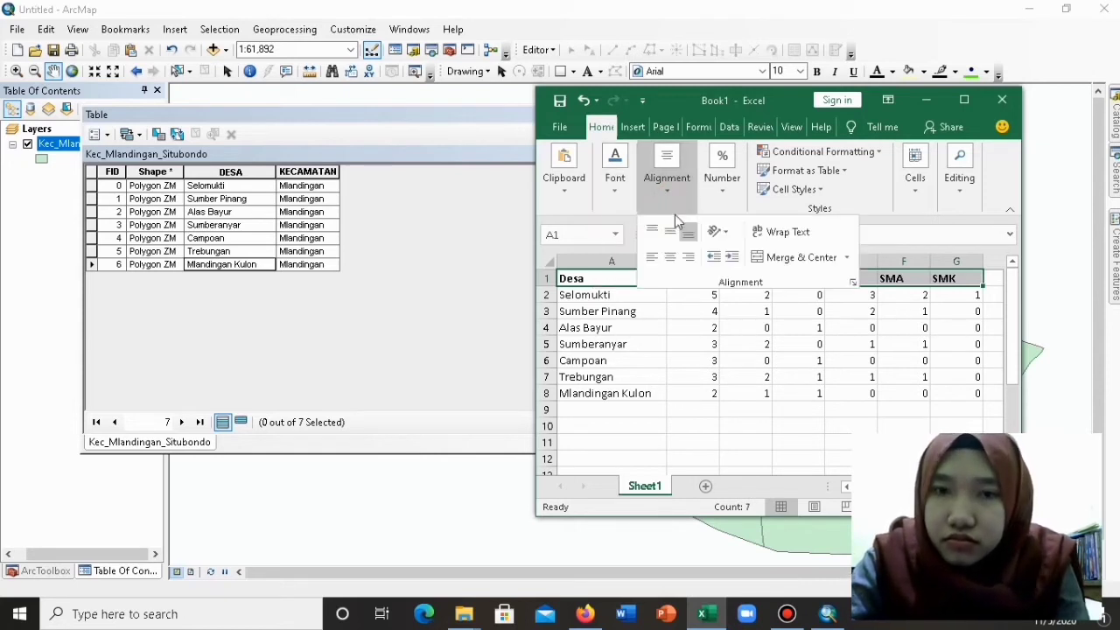
{"action": "left_click", "coordinate": [670, 257]}
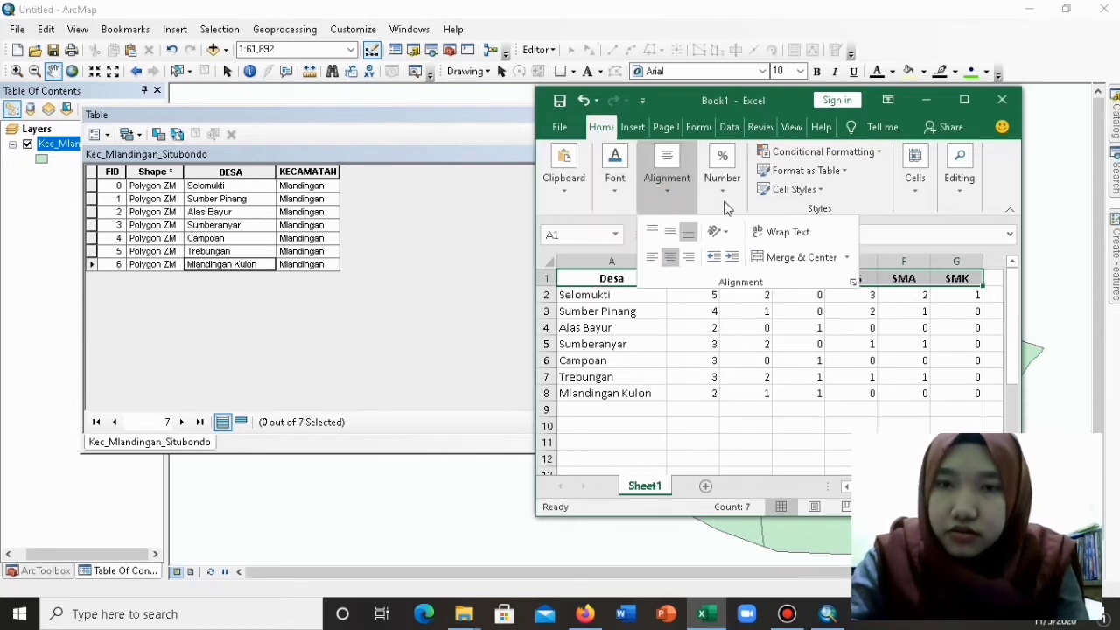
{"action": "left_click", "coordinate": [722, 166]}
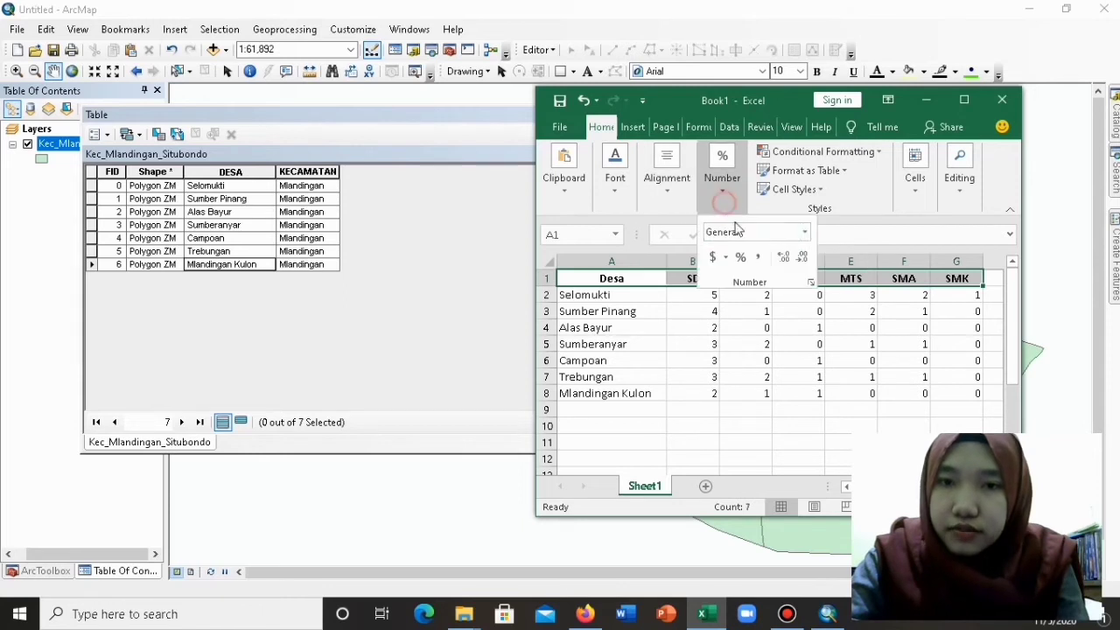
{"action": "left_click", "coordinate": [950, 232]}
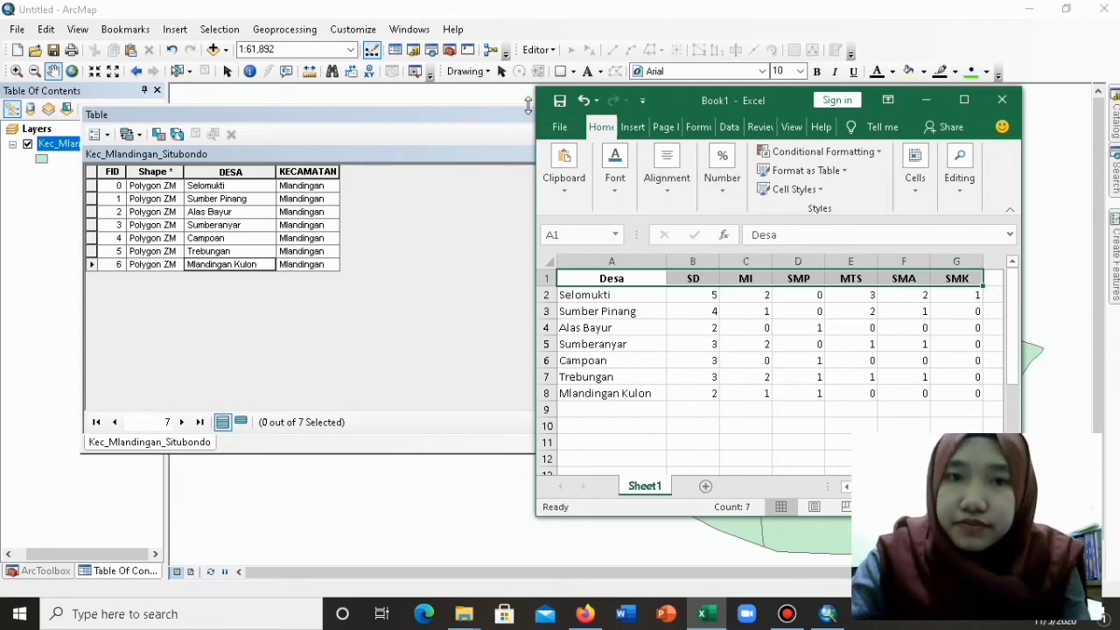
Start saving the workbook in the DATABASE folder under the file name Persebaran Fasilitas Pendidikan Kec. Mlandingan.
{"action": "left_click", "coordinate": [557, 102]}
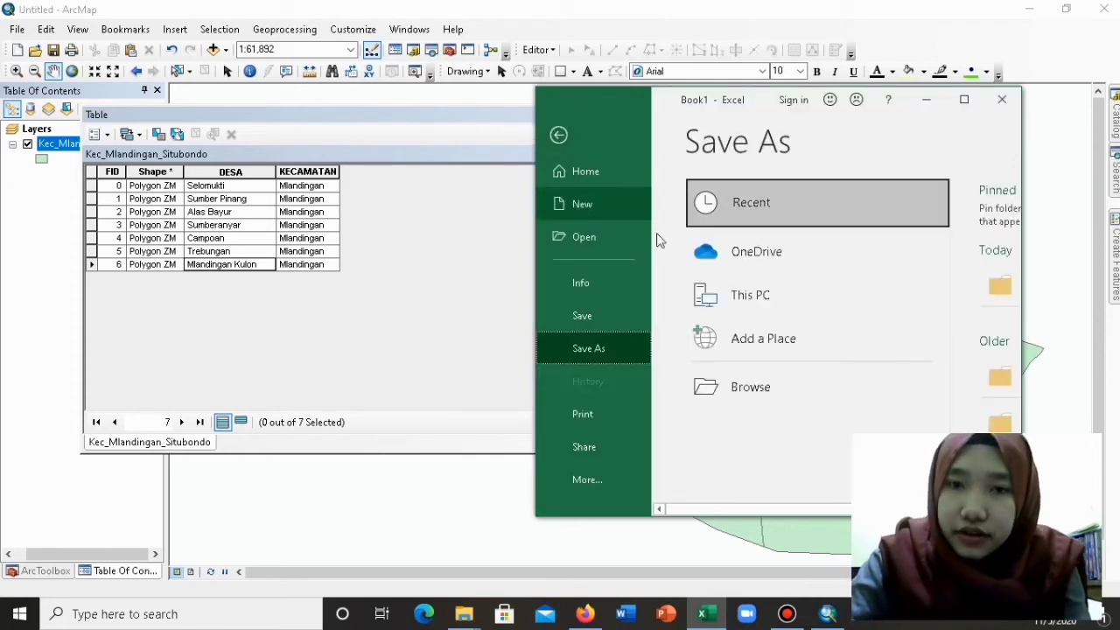
{"action": "left_click", "coordinate": [968, 102]}
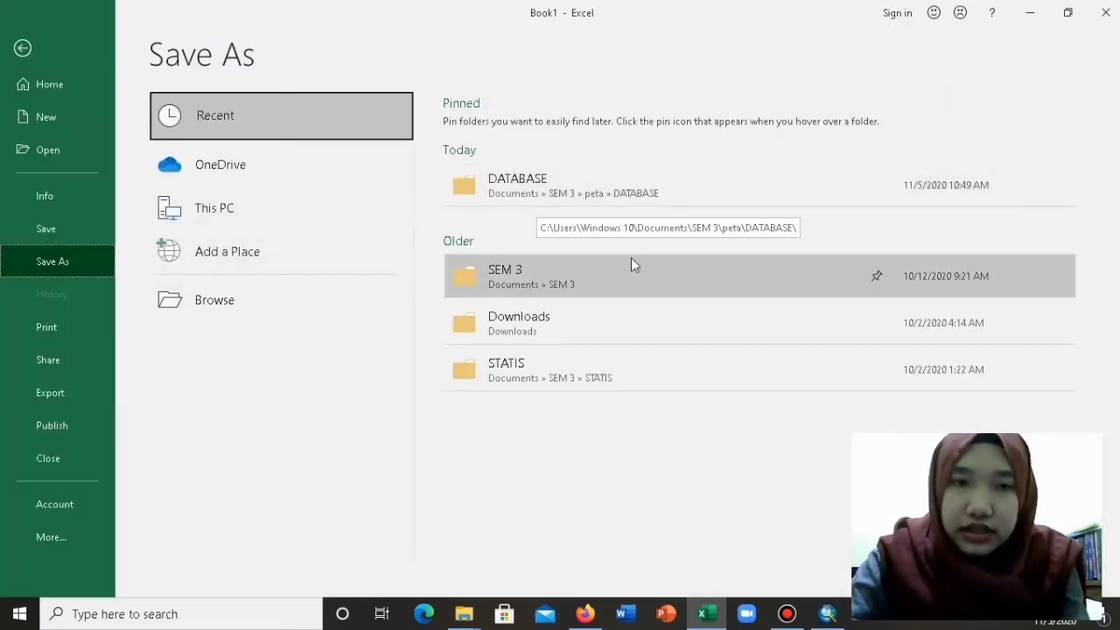
{"action": "left_click", "coordinate": [570, 198]}
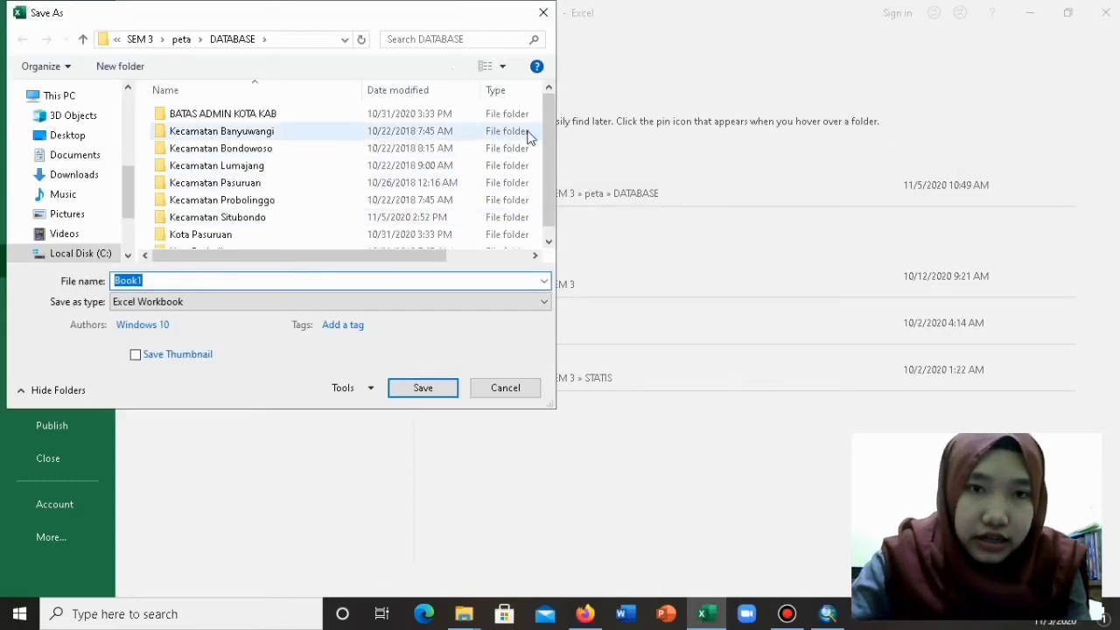
{"action": "mouse_move", "coordinate": [548, 137]}
{"action": "left_mouse_down"}
{"action": "mouse_move", "coordinate": [550, 147]}
{"action": "mouse_move", "coordinate": [565, 143]}
{"action": "left_mouse_up"}
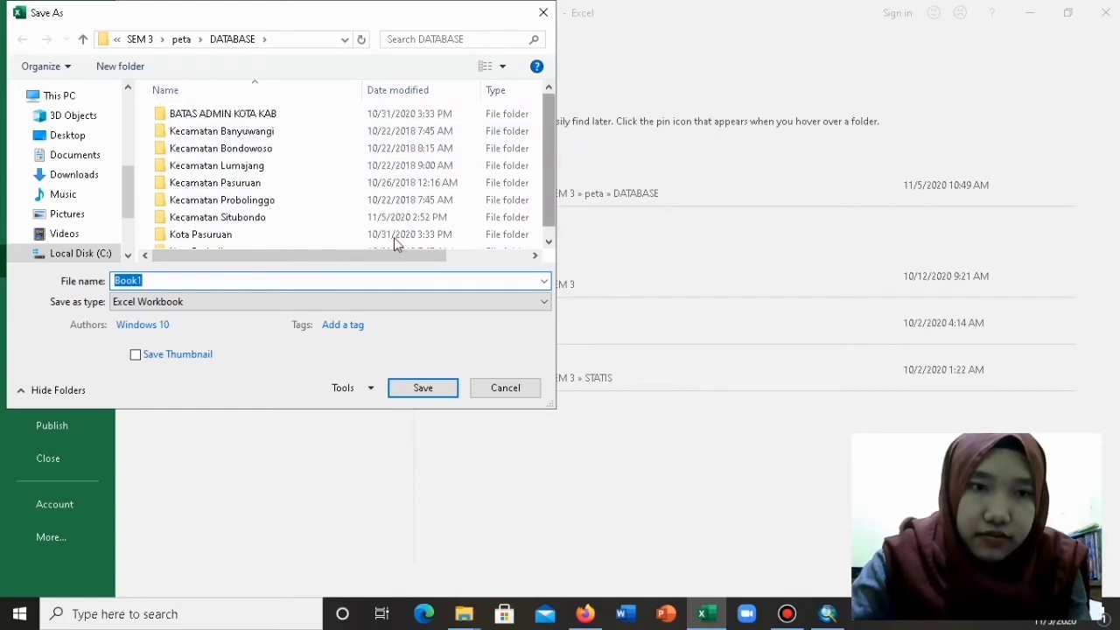
{"action": "left_click", "coordinate": [326, 277]}
{"action": "key", "text": "BackSpace"}
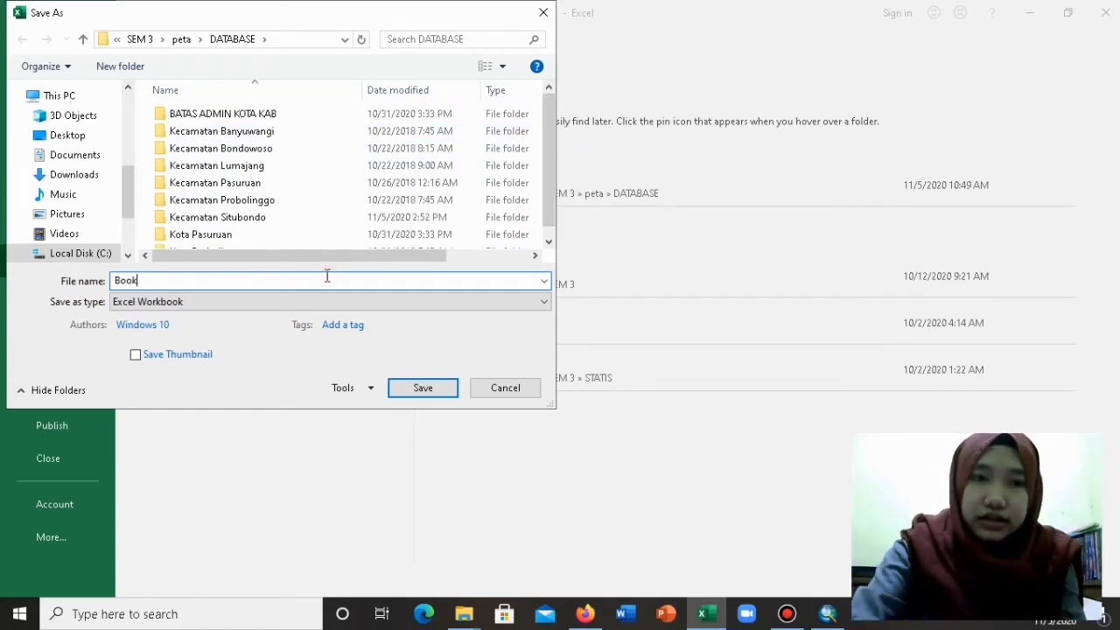
{"action": "key", "text": "BackSpace"}
{"action": "key", "text": "BackSpace"}
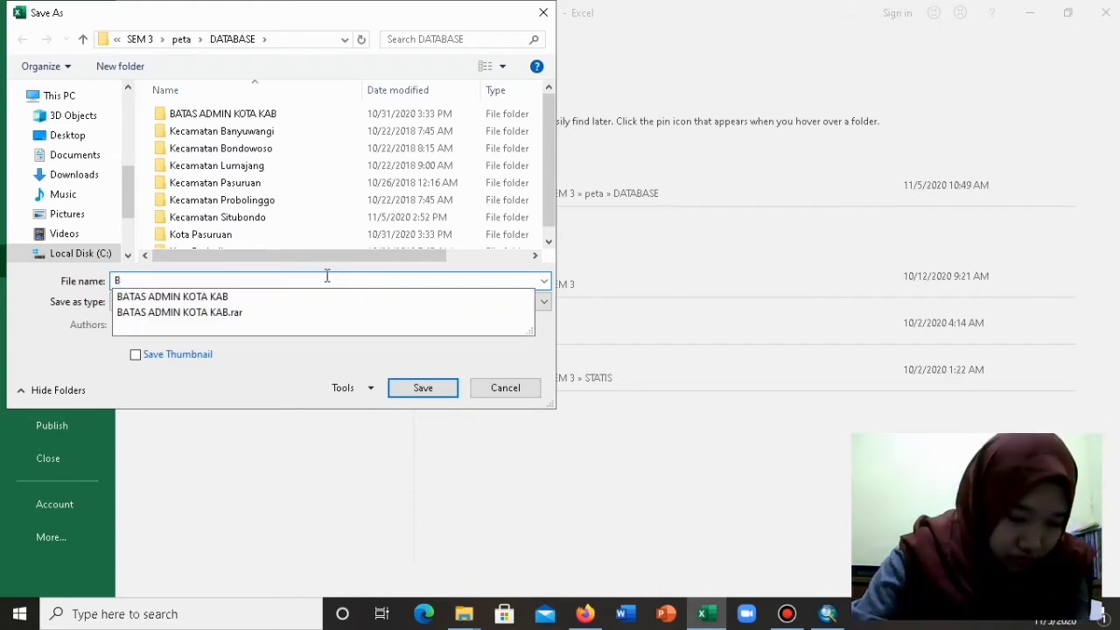
{"action": "key", "text": "BackSpace"}
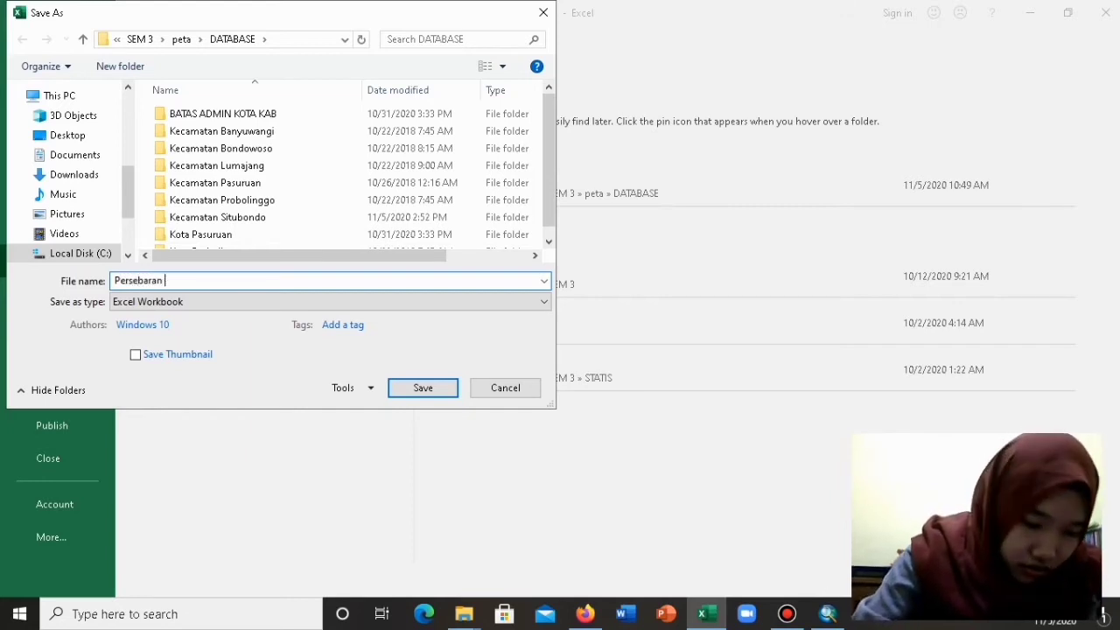
{"action": "type", "text": "D"}
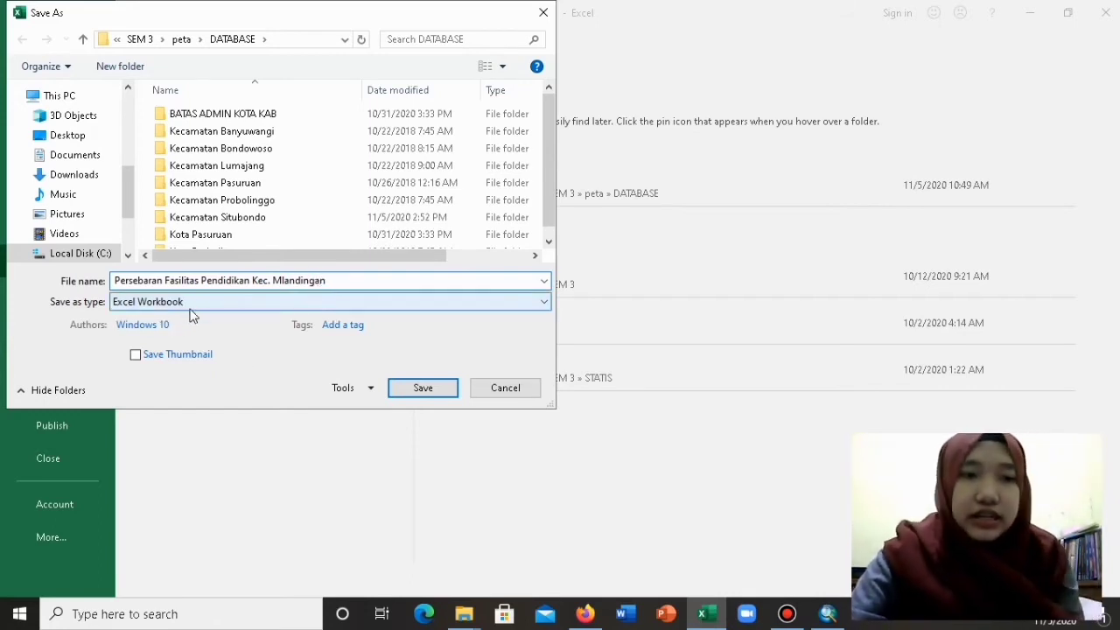
Set the file type to Excel 97-2003 Workbook and save the file.
{"action": "left_click", "coordinate": [187, 306]}
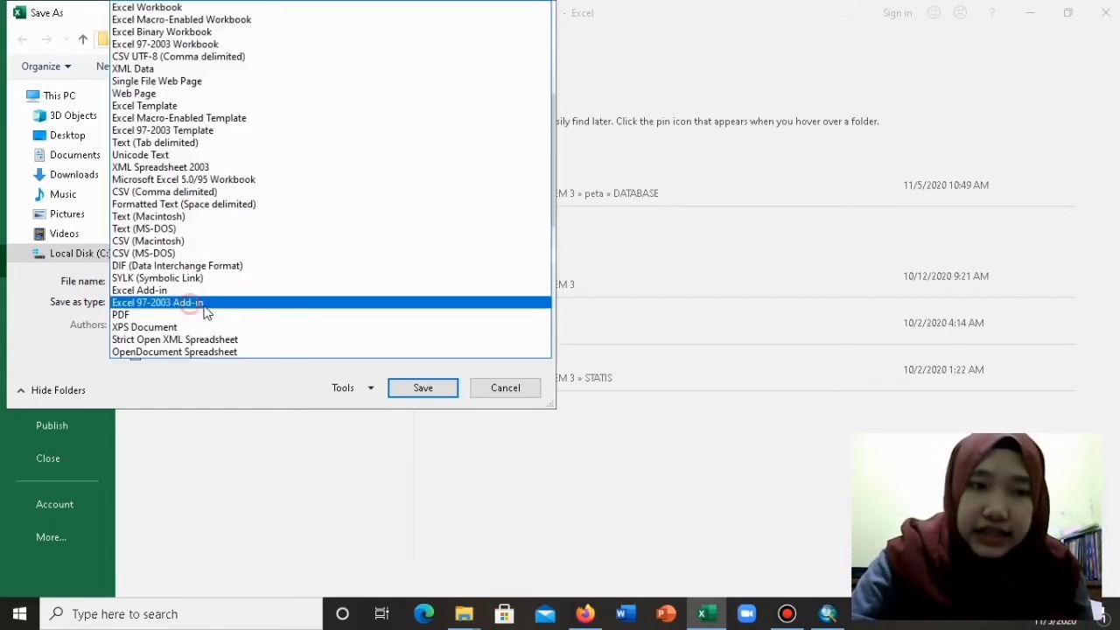
{"action": "left_click", "coordinate": [209, 46]}
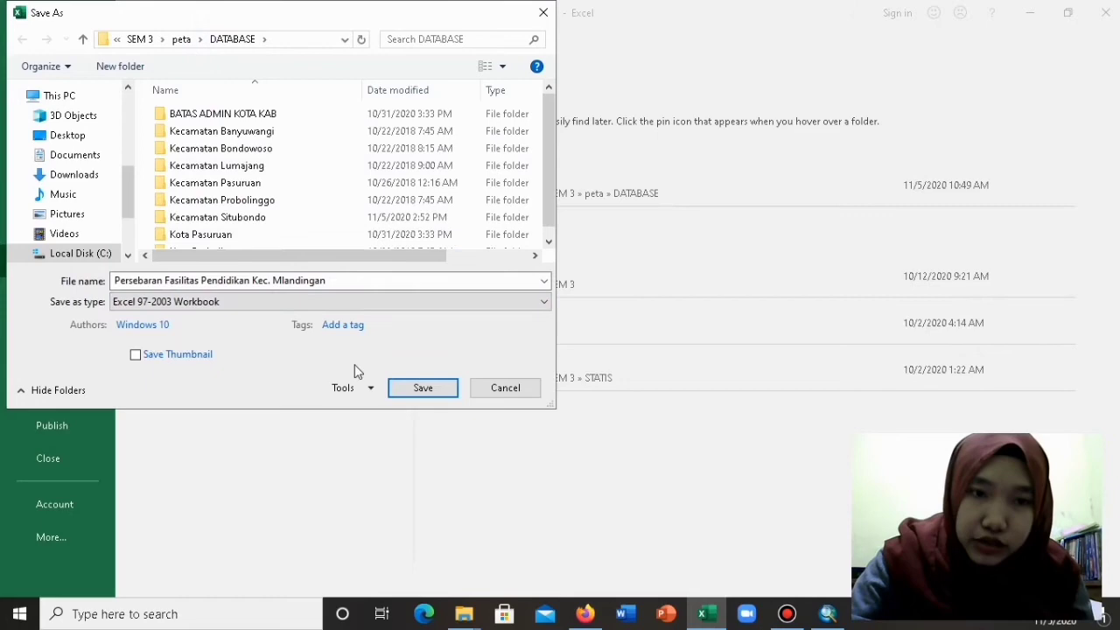
{"action": "left_click", "coordinate": [395, 387]}
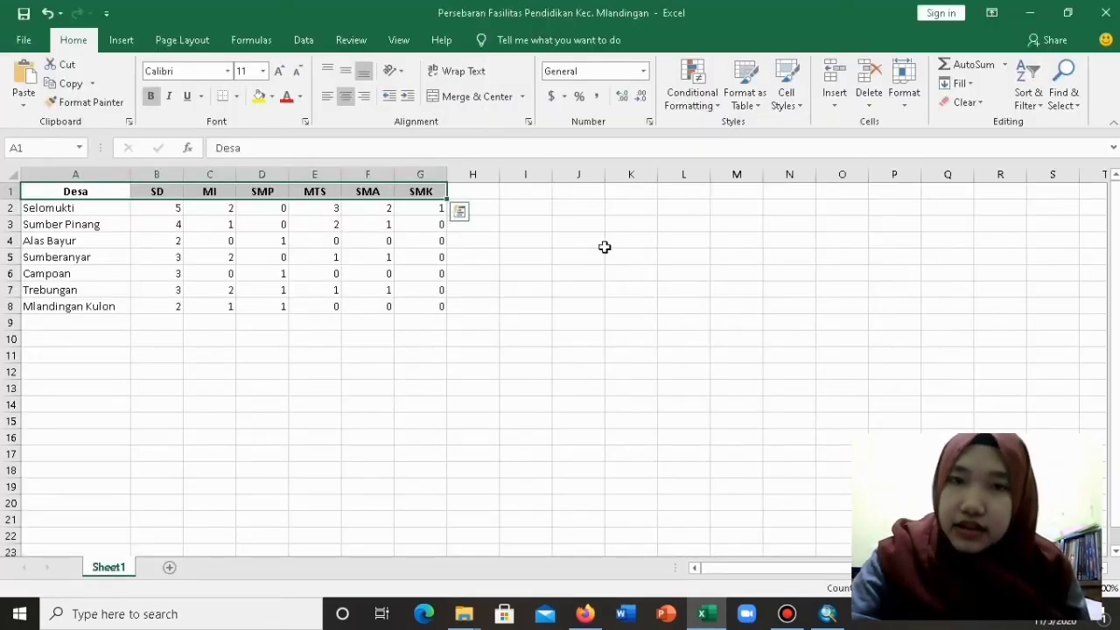
Minimize the workbook to return to ArcMap and close the attribute table of the Kec_Mlandingan_Situbondo layer.
{"action": "left_click", "coordinate": [1029, 12]}
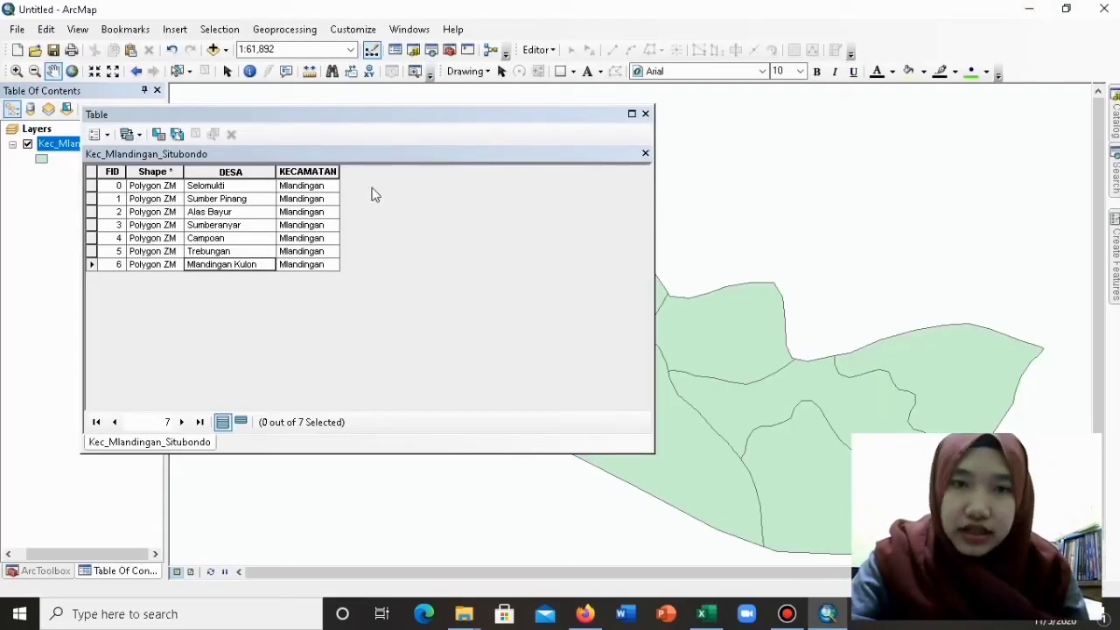
{"action": "left_click", "coordinate": [645, 113]}
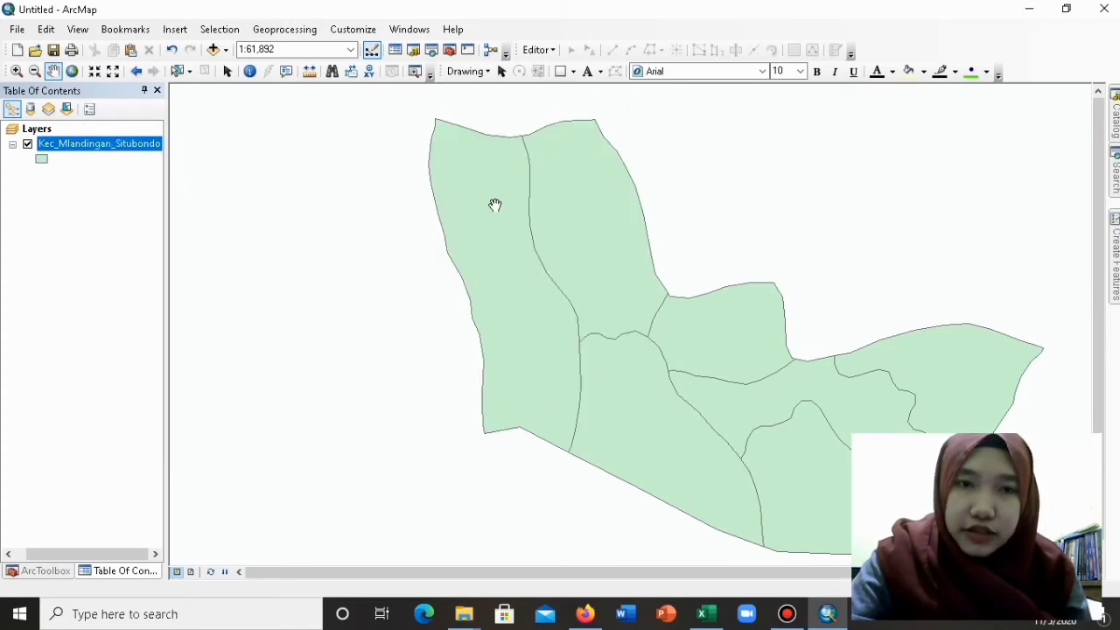
{"action": "left_click_drag", "start_coordinate": [495, 205], "coordinate": [442, 214]}
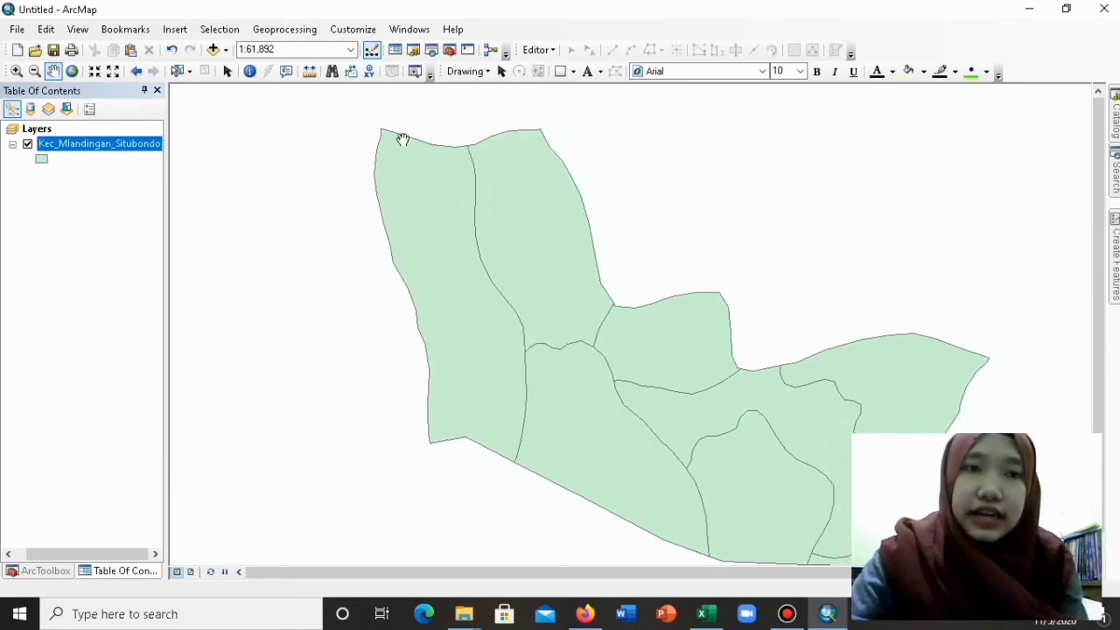
{"action": "right_click", "coordinate": [85, 147]}
{"action": "left_click", "coordinate": [230, 131]}
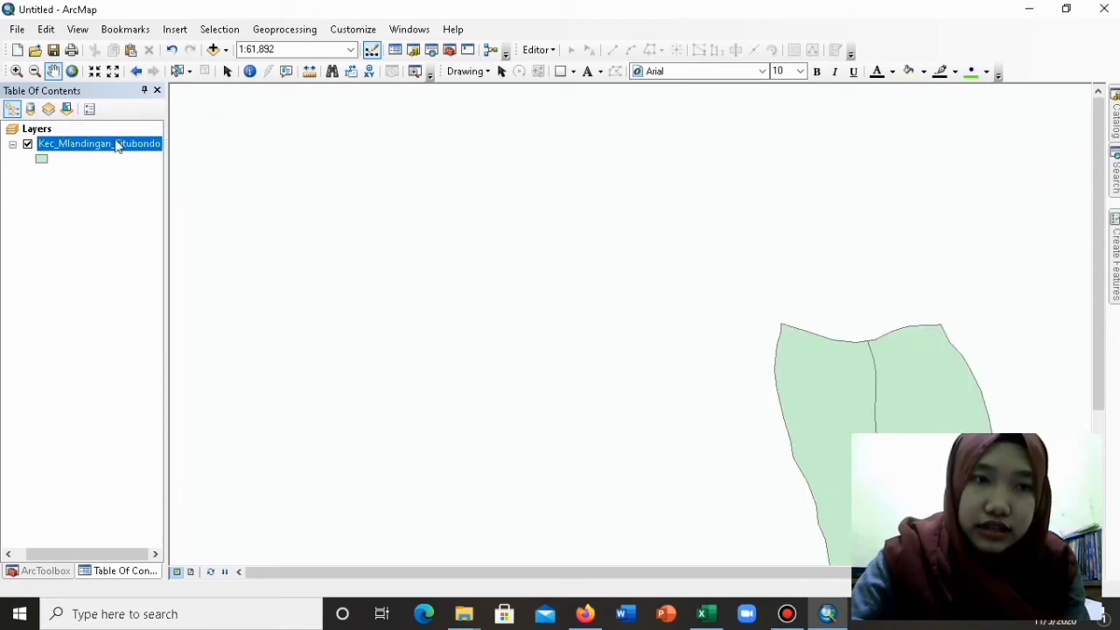
{"action": "left_click", "coordinate": [73, 74]}
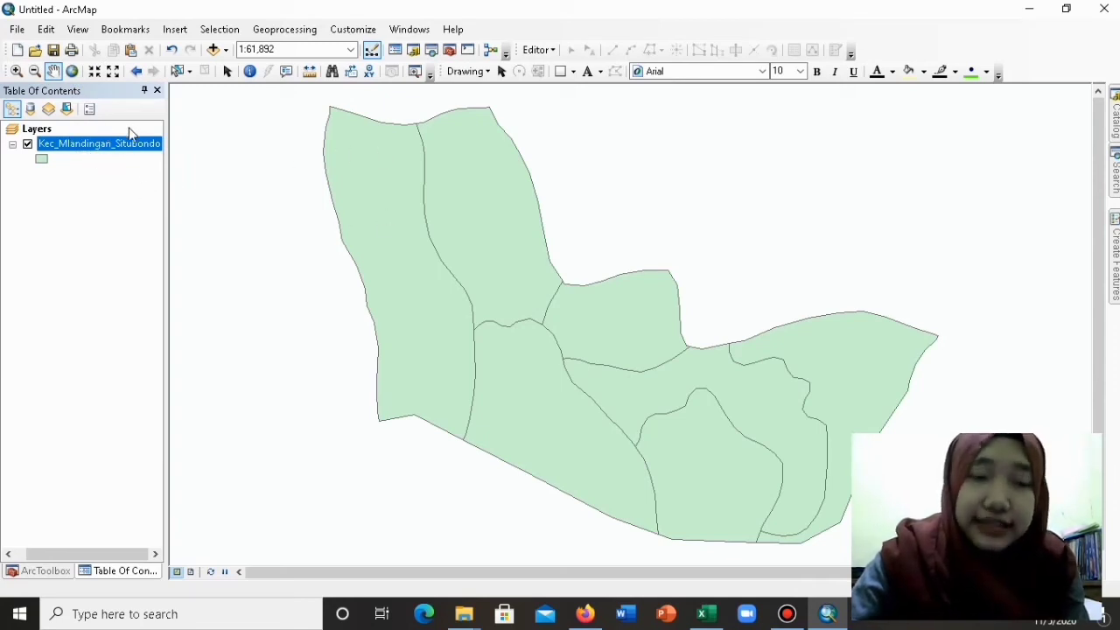
Start a table attribute join on the Kec_Mlandingan_Situbondo layer, with DESA as the layer's join field.
{"action": "right_click", "coordinate": [57, 146]}
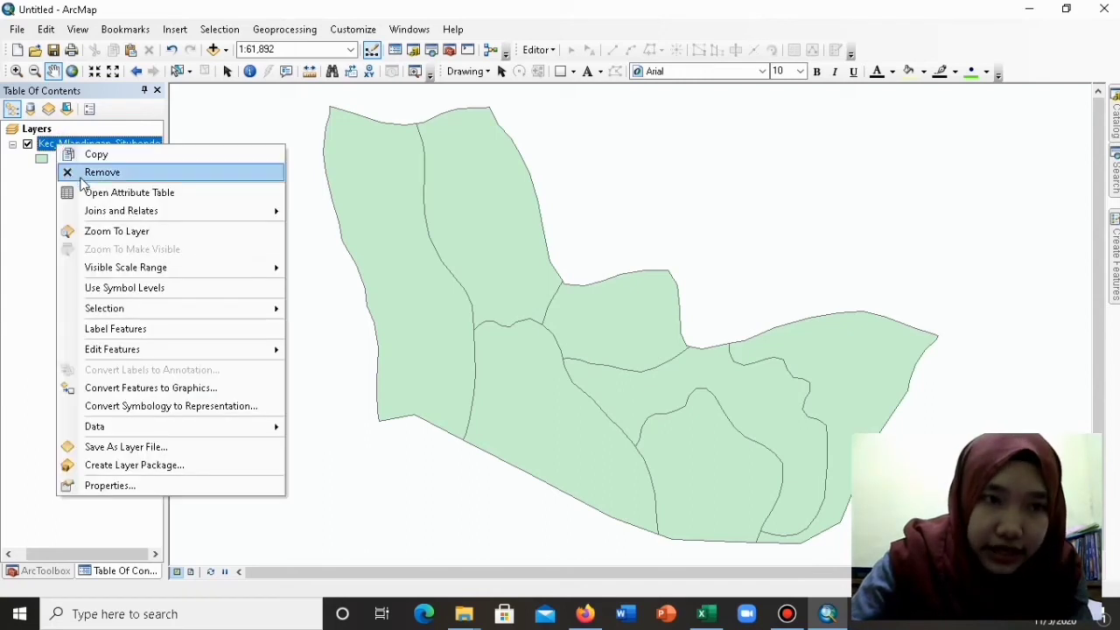
{"action": "mouse_move", "coordinate": [99, 217]}
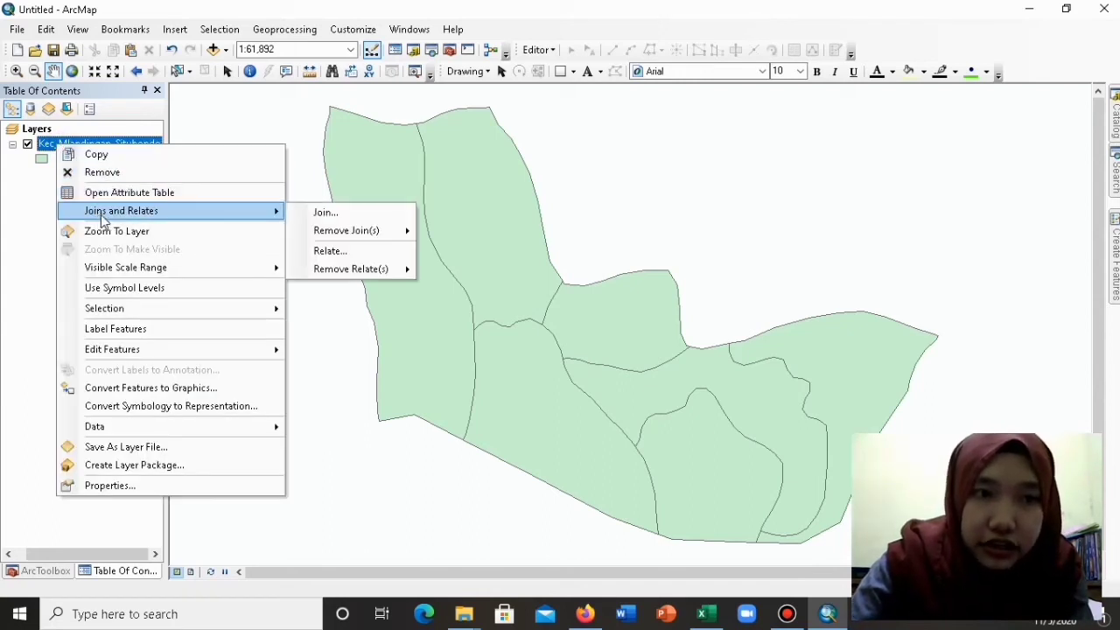
{"action": "left_click", "coordinate": [325, 213]}
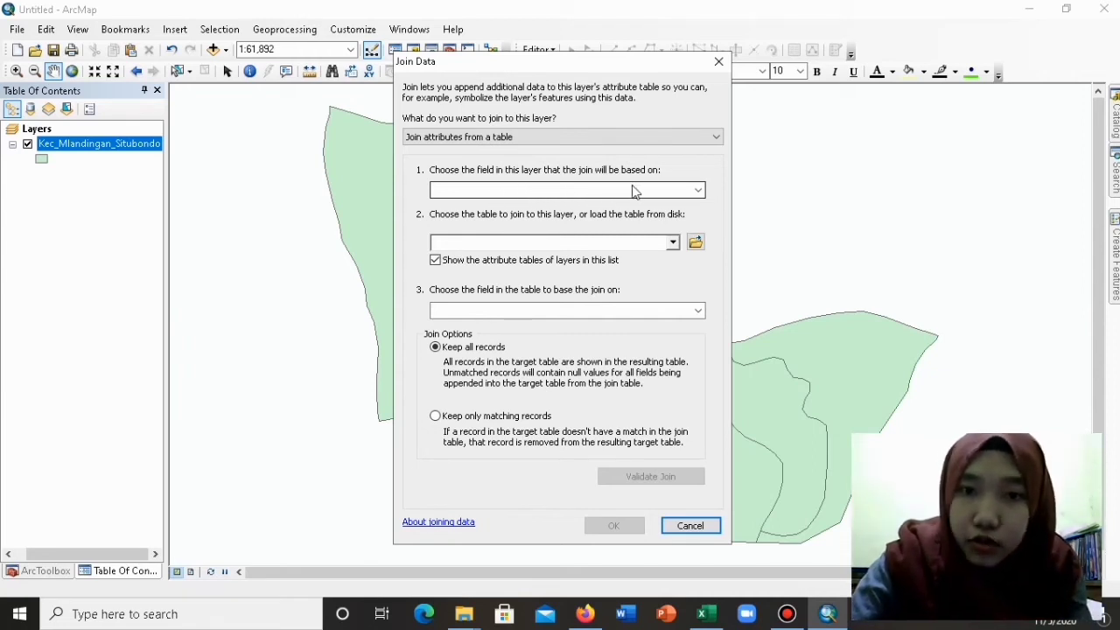
{"action": "left_click", "coordinate": [697, 190]}
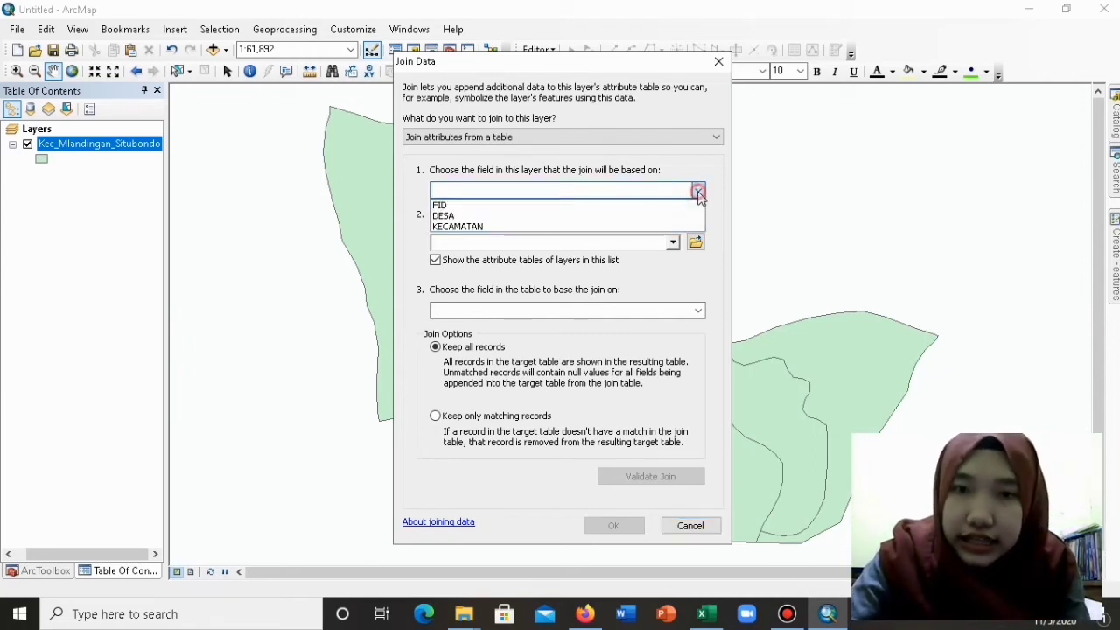
{"action": "left_click", "coordinate": [528, 216]}
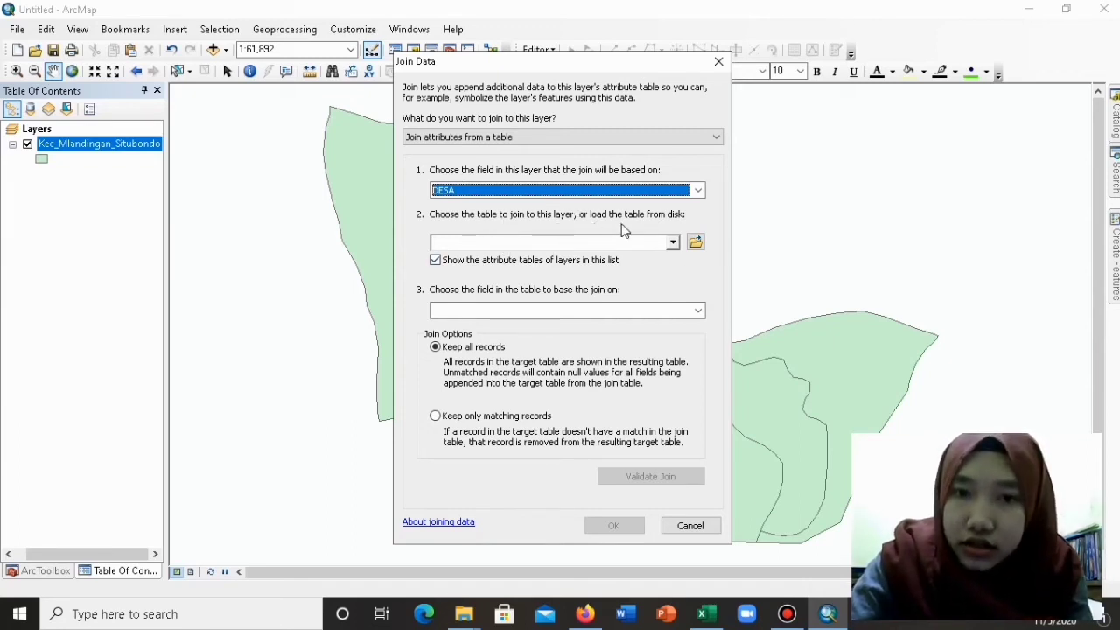
Load Sheet1$ of Persebaran Fasilitas Pendidikan Kec. Mlandingan.xls from the DATABASE folder as the table to join.
{"action": "left_click", "coordinate": [695, 244]}
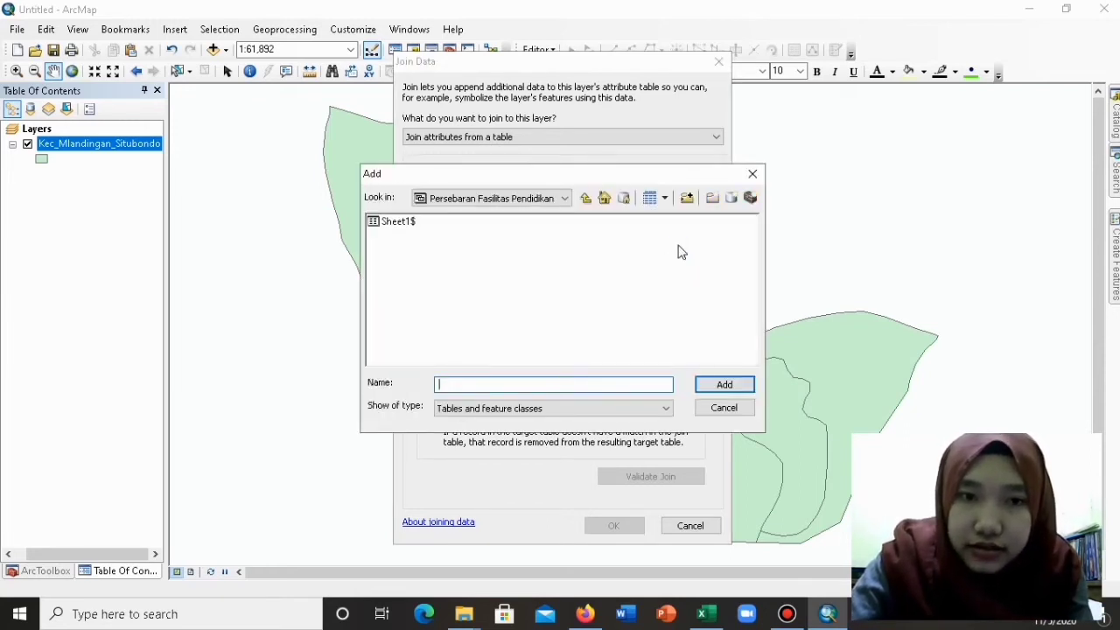
{"action": "left_click", "coordinate": [563, 199]}
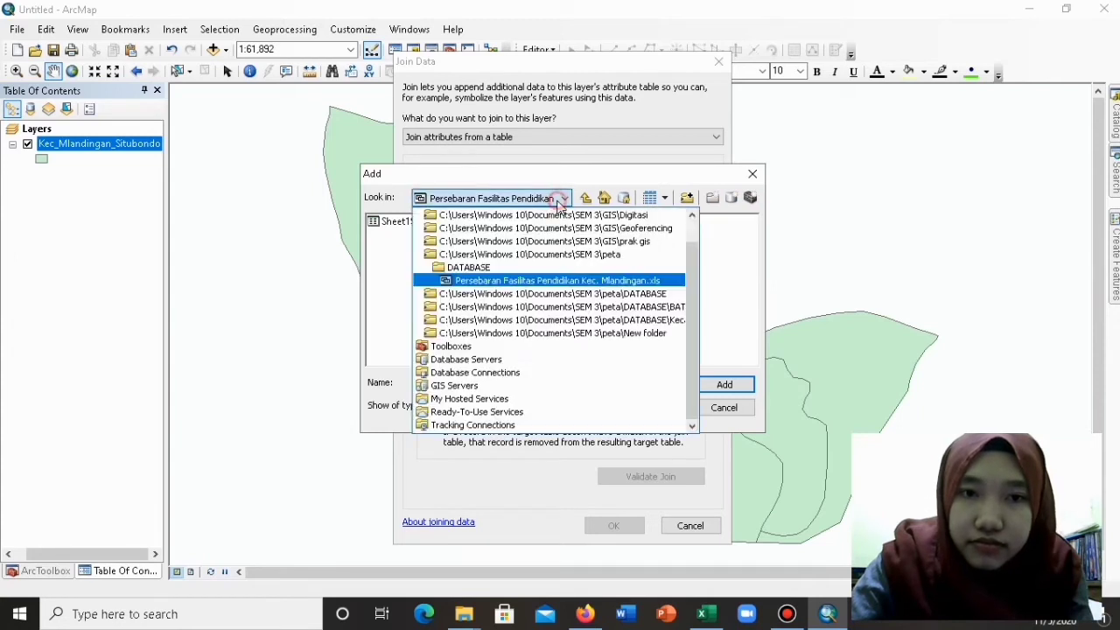
{"action": "left_click", "coordinate": [542, 267]}
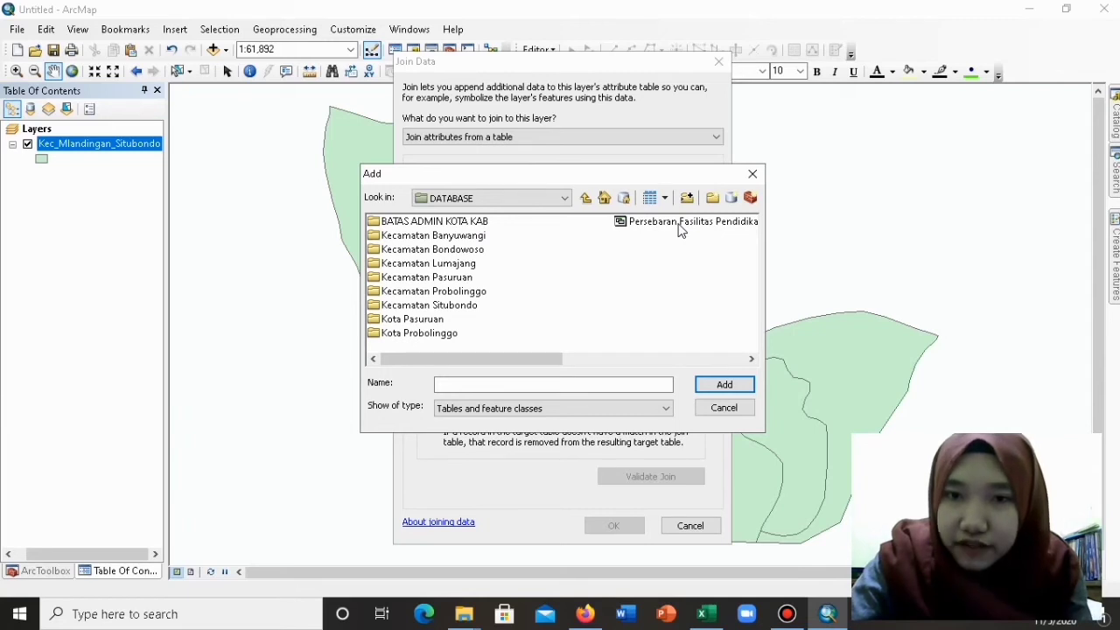
{"action": "left_click_drag", "start_coordinate": [555, 357], "coordinate": [716, 355]}
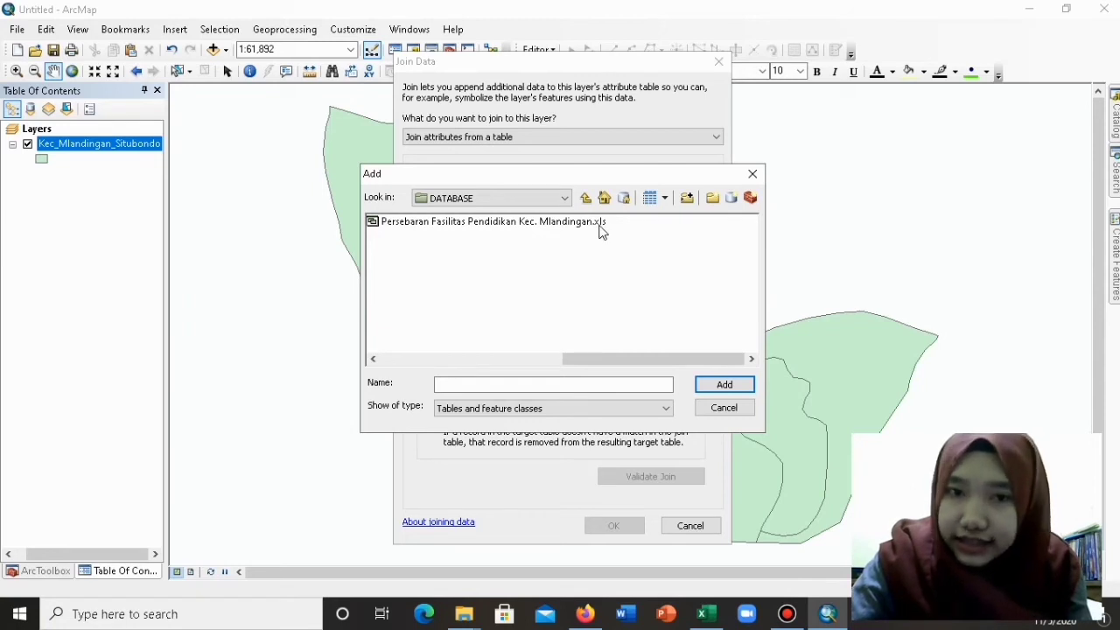
{"action": "left_click", "coordinate": [535, 223]}
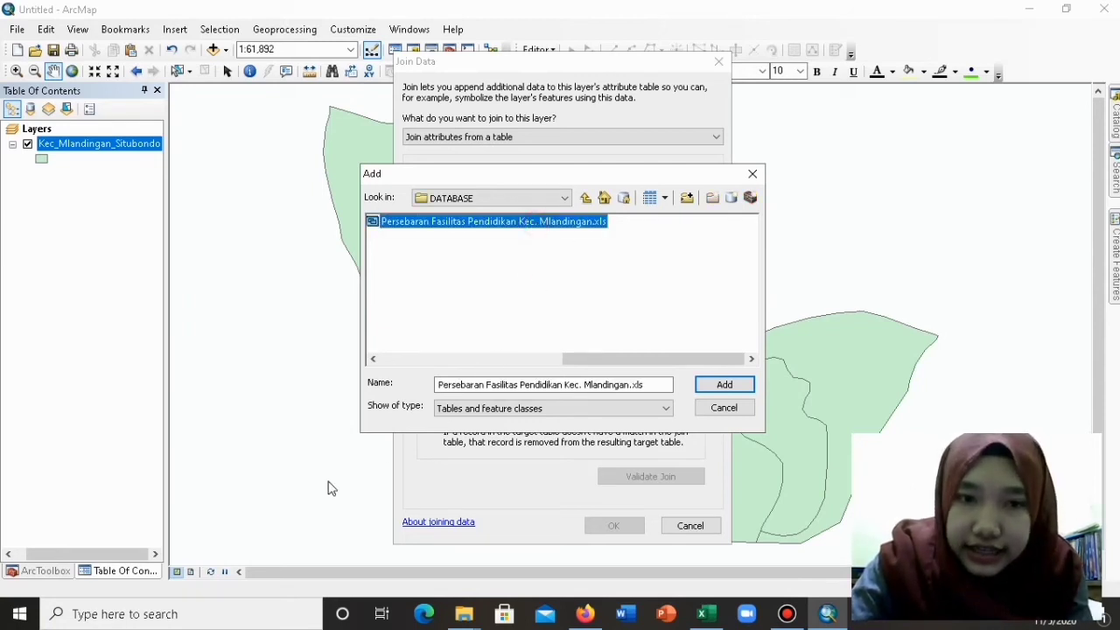
{"action": "left_click", "coordinate": [733, 391]}
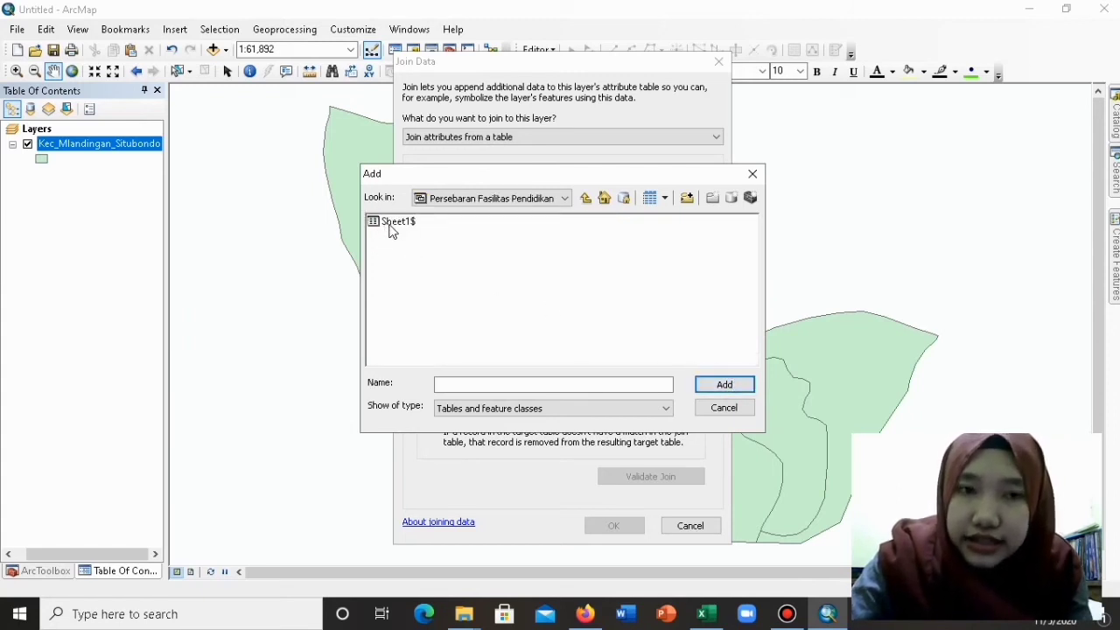
{"action": "left_click", "coordinate": [391, 227]}
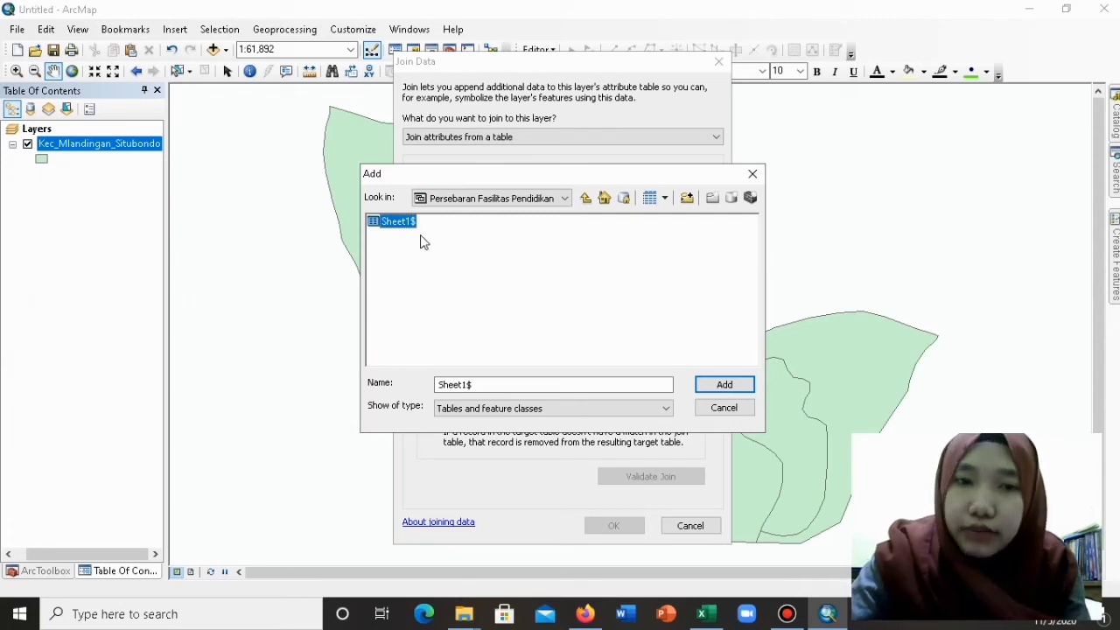
{"action": "left_click", "coordinate": [733, 387]}
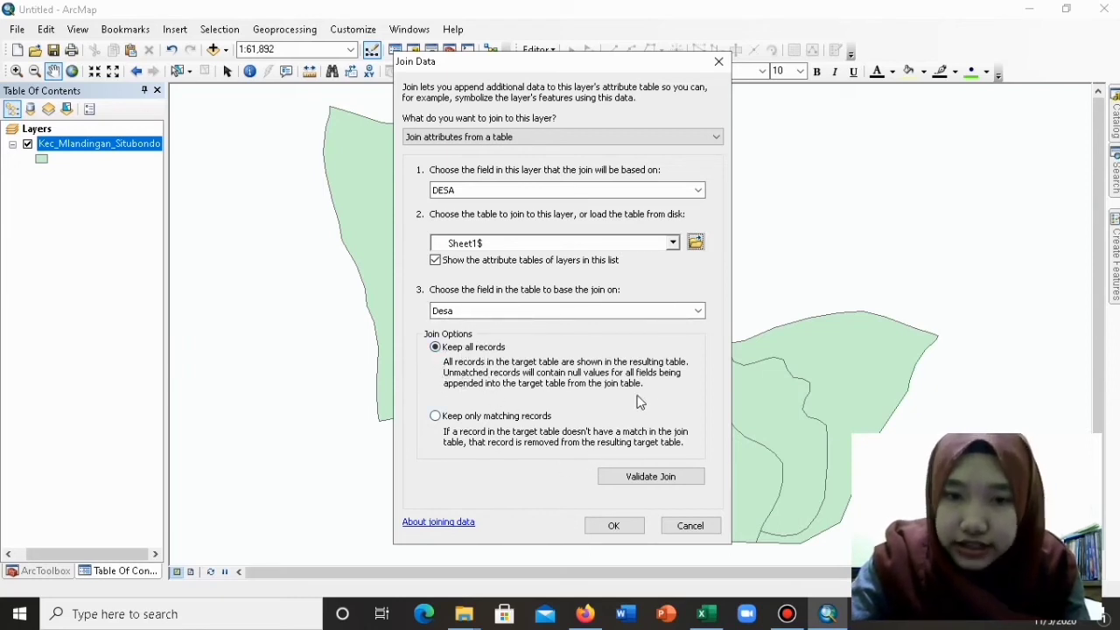
Validate the join between the DESA and Desa fields and apply it with all records kept.
{"action": "left_click", "coordinate": [665, 480]}
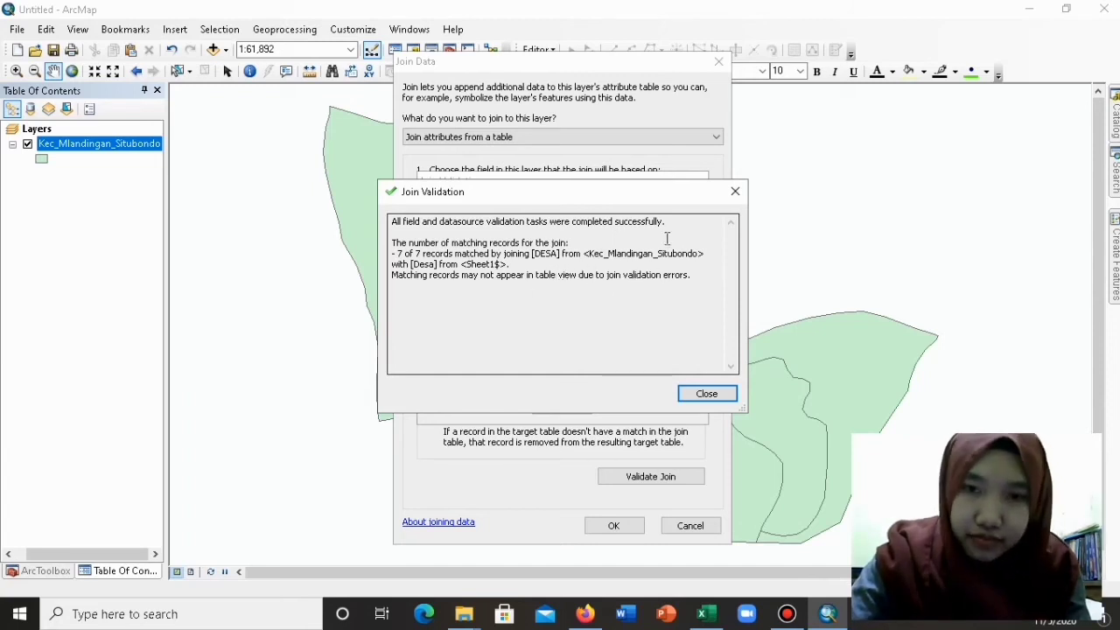
{"action": "left_click", "coordinate": [707, 393]}
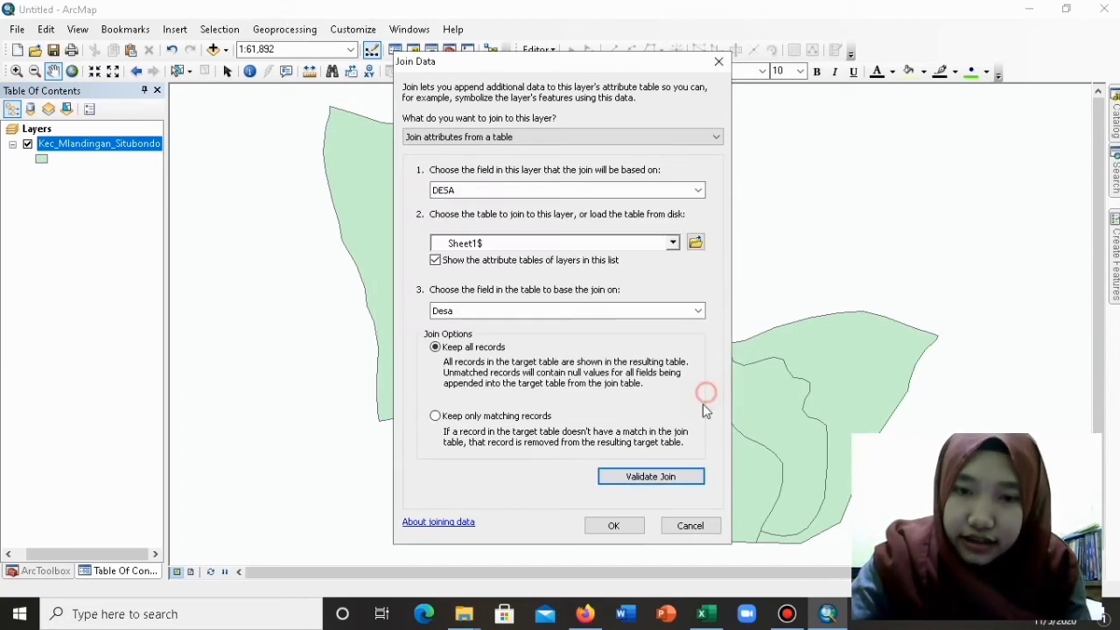
{"action": "left_click", "coordinate": [614, 526]}
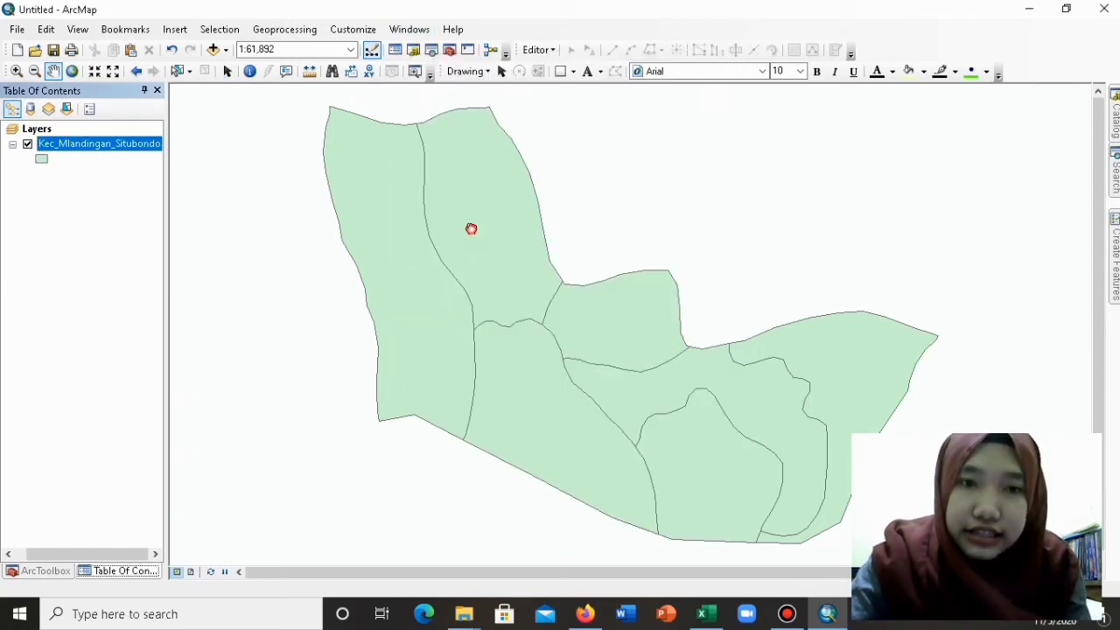
Compare the Kec_Mlandingan_Situbondo attribute table with the school data in the Excel workbook, and close the table.
{"action": "left_click_drag", "start_coordinate": [470, 228], "coordinate": [458, 230]}
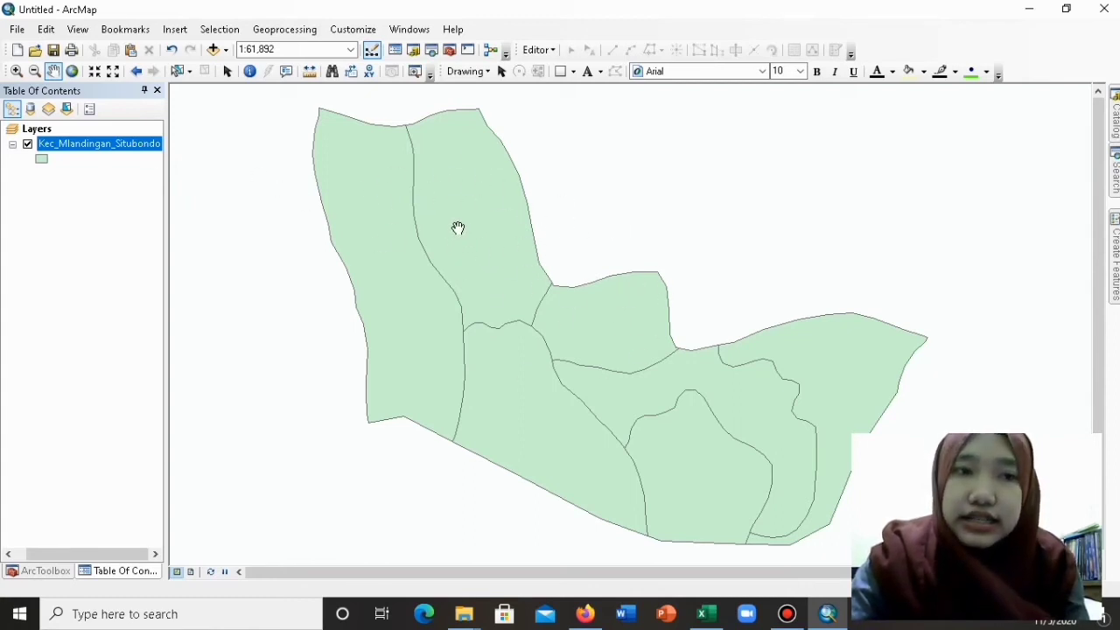
{"action": "right_click", "coordinate": [96, 145]}
{"action": "left_click", "coordinate": [118, 188]}
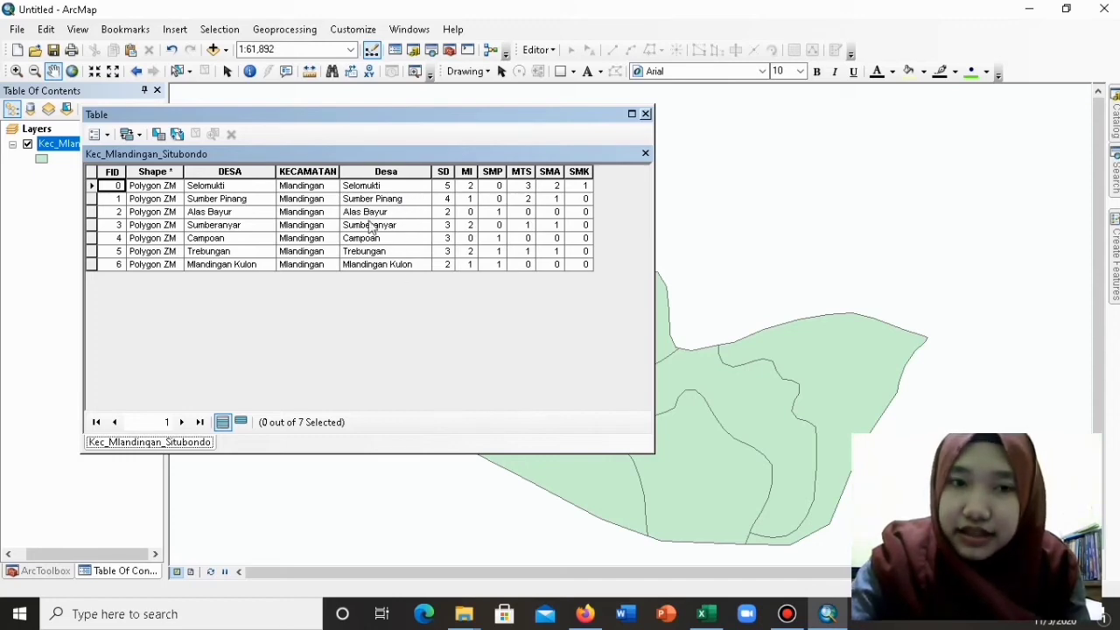
{"action": "mouse_move", "coordinate": [702, 614]}
{"action": "left_click", "coordinate": [711, 535]}
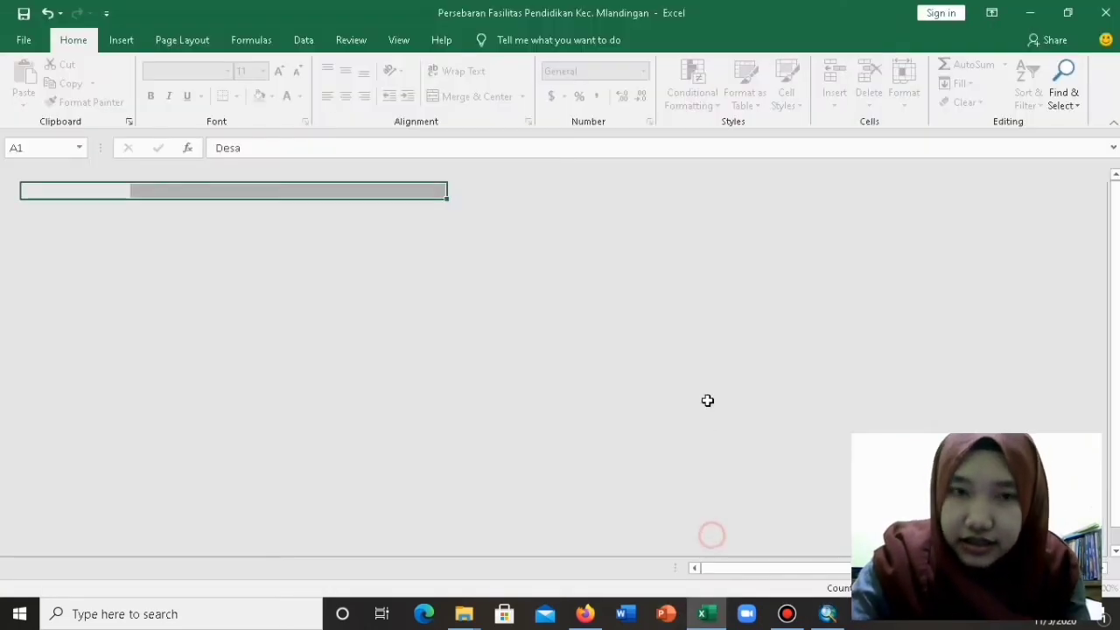
{"action": "left_click", "coordinate": [1068, 13]}
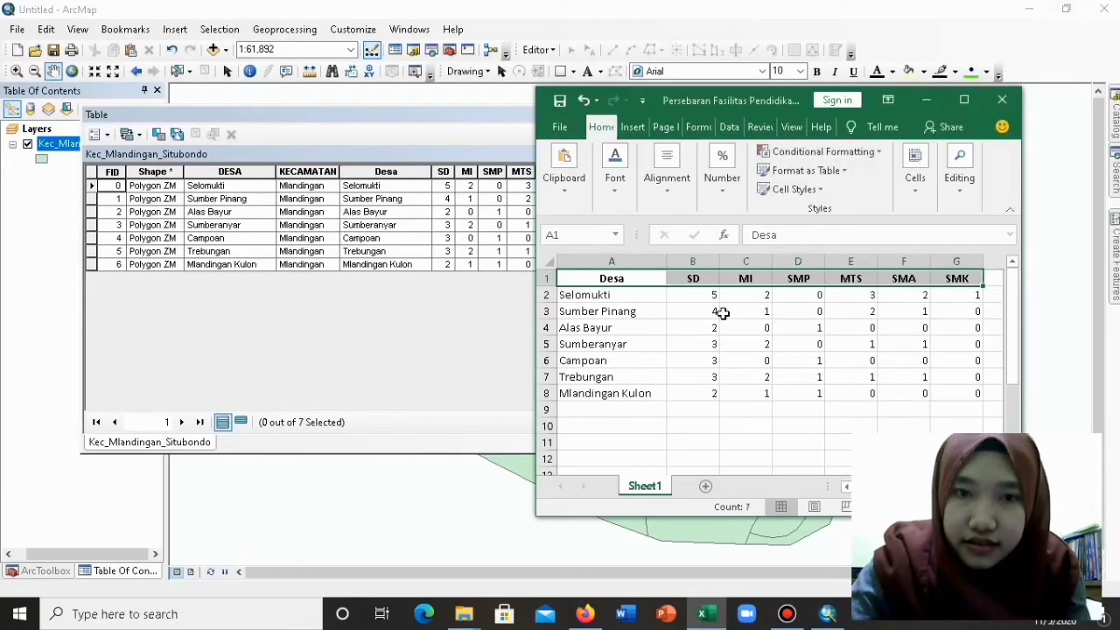
{"action": "left_click_drag", "start_coordinate": [710, 101], "coordinate": [789, 93]}
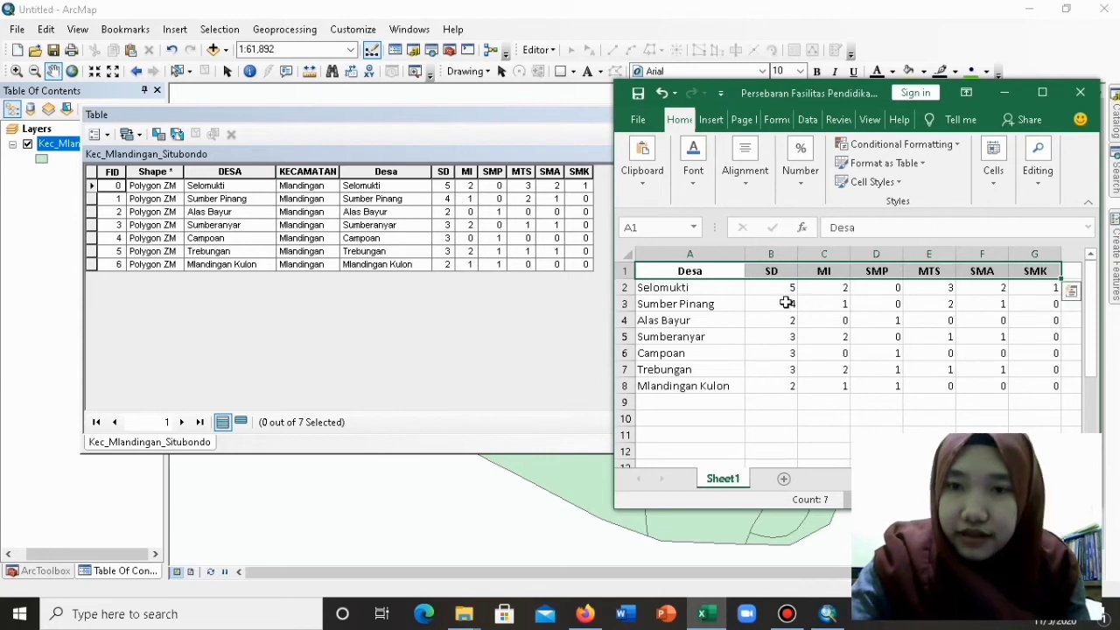
{"action": "left_click", "coordinate": [1005, 95]}
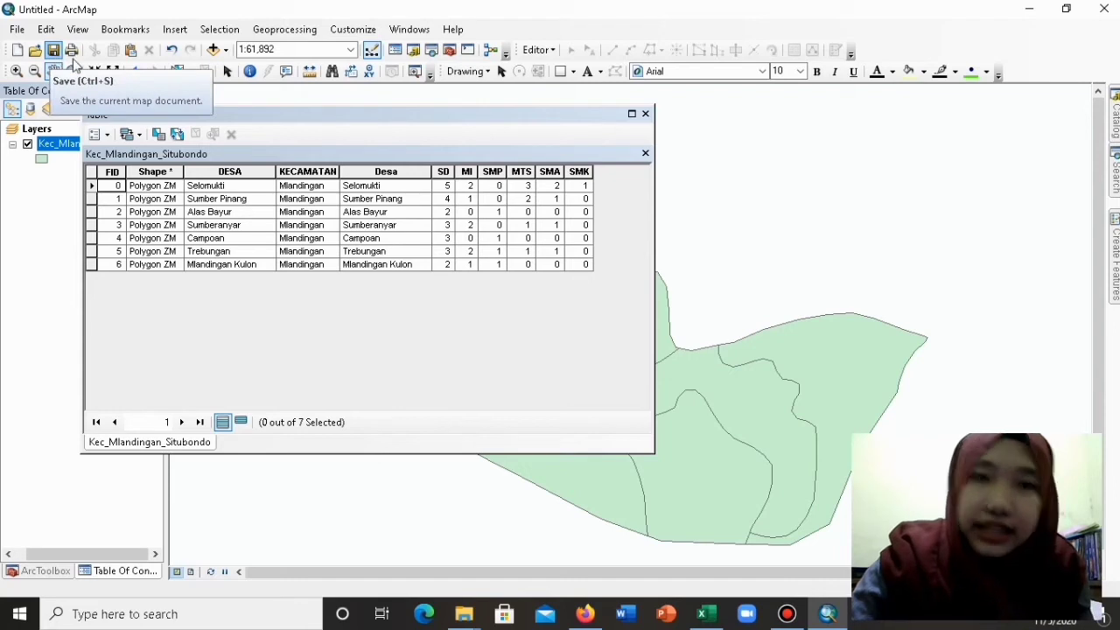
{"action": "left_click", "coordinate": [646, 114]}
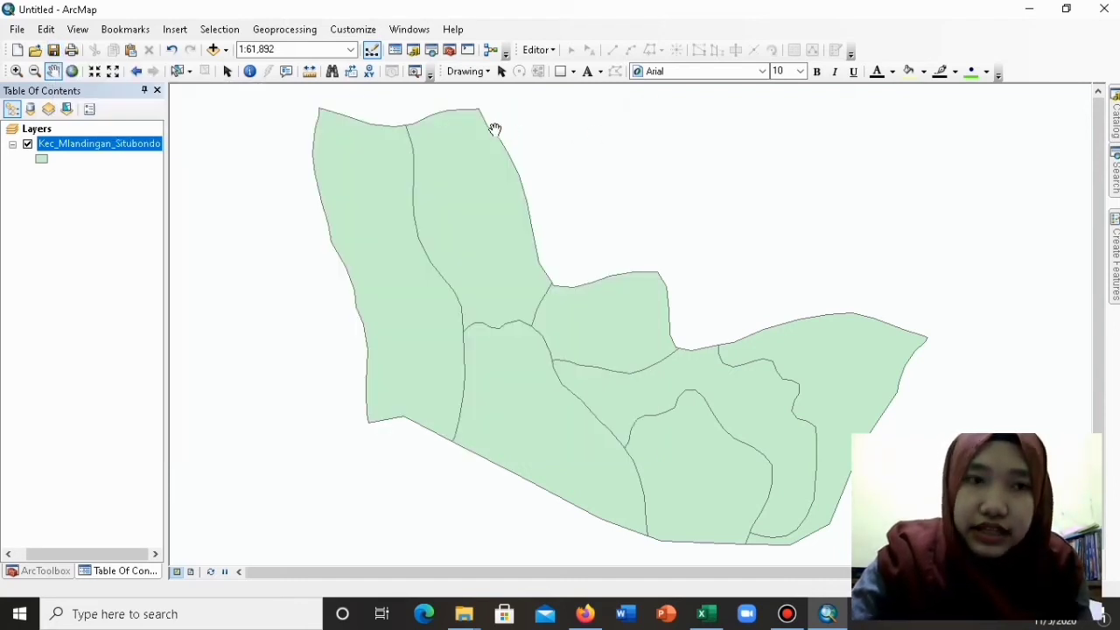
Start exporting all features of the Kec_Mlandingan_Situbondo layer and browse the DATABASE folder for the output shapefile.
{"action": "right_click", "coordinate": [78, 147]}
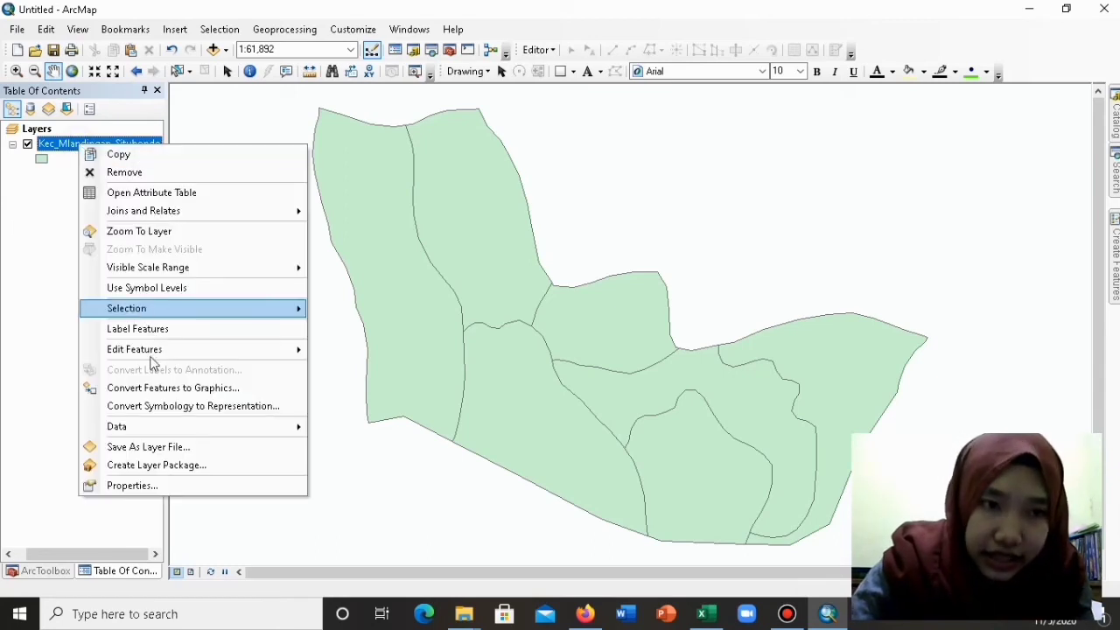
{"action": "mouse_move", "coordinate": [158, 351]}
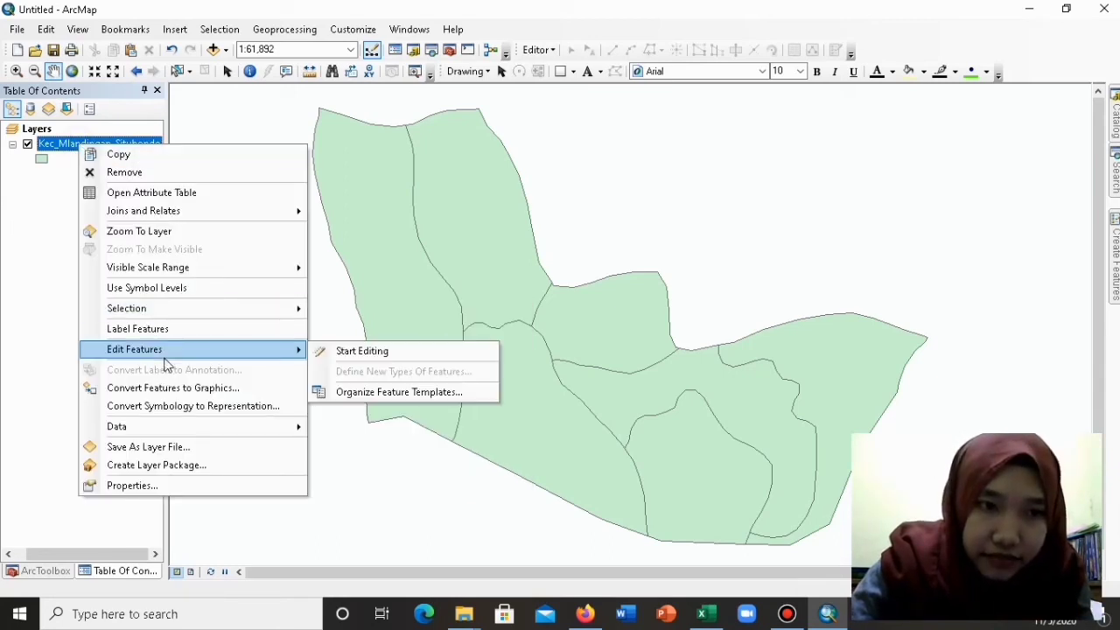
{"action": "mouse_move", "coordinate": [167, 430]}
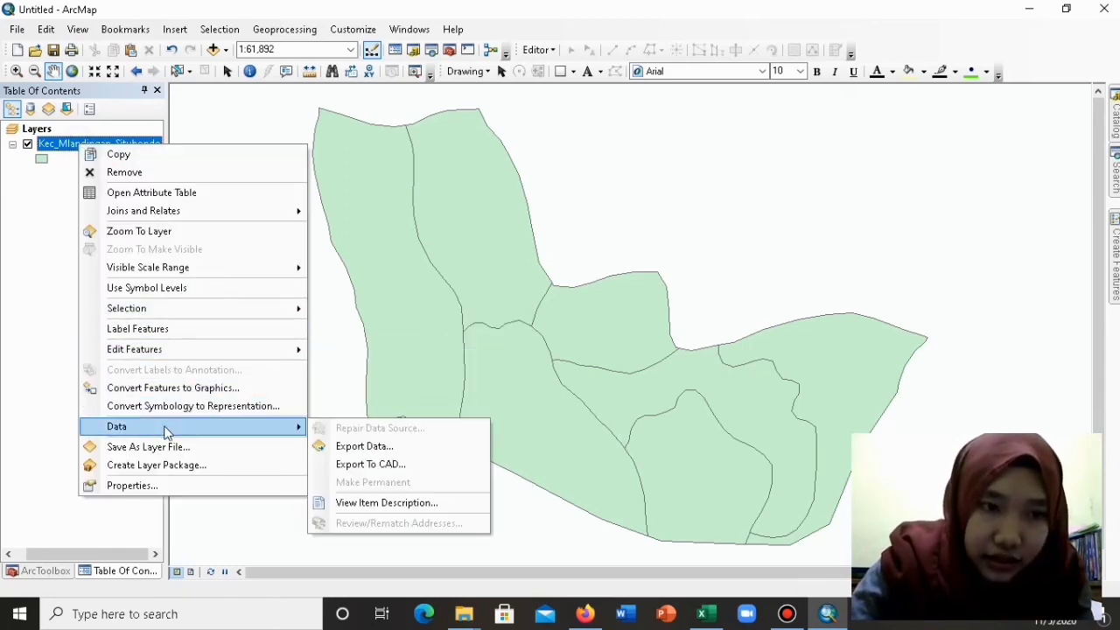
{"action": "left_click", "coordinate": [358, 449]}
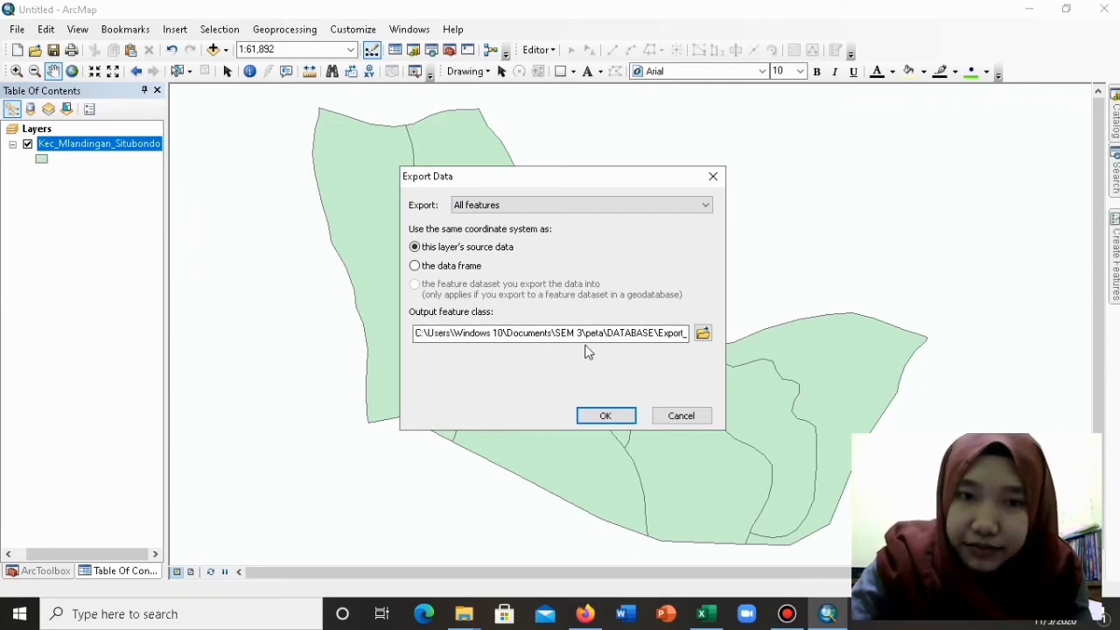
{"action": "left_click", "coordinate": [703, 333]}
{"action": "scroll", "coordinate": [477, 263], "scroll_direction": "down", "scroll_amount": 3}
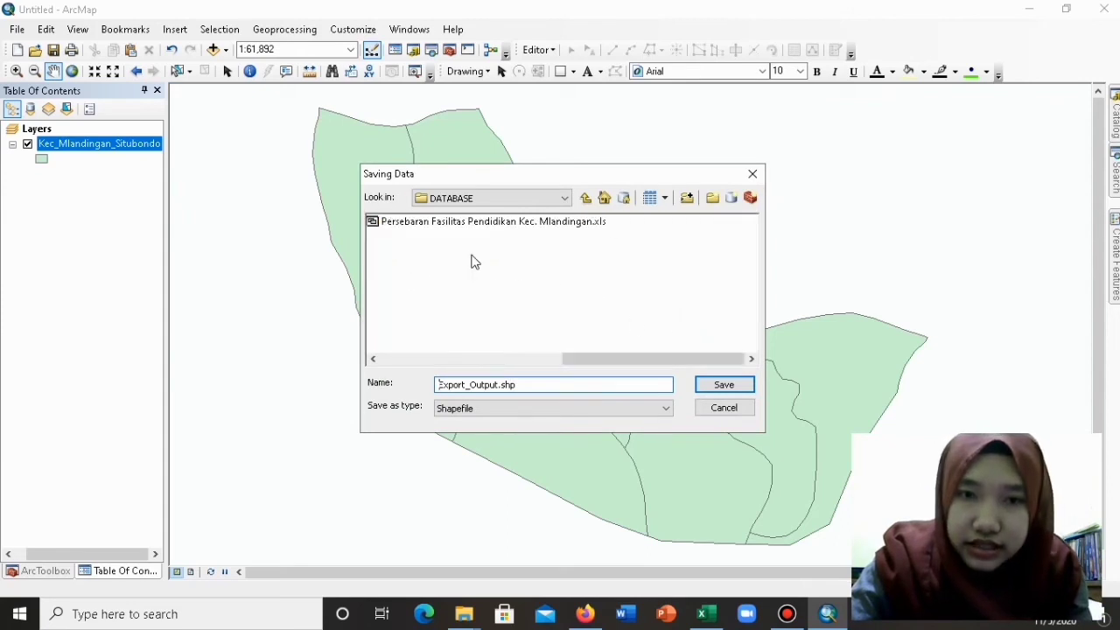
{"action": "scroll", "coordinate": [472, 261], "scroll_direction": "up", "scroll_amount": 3}
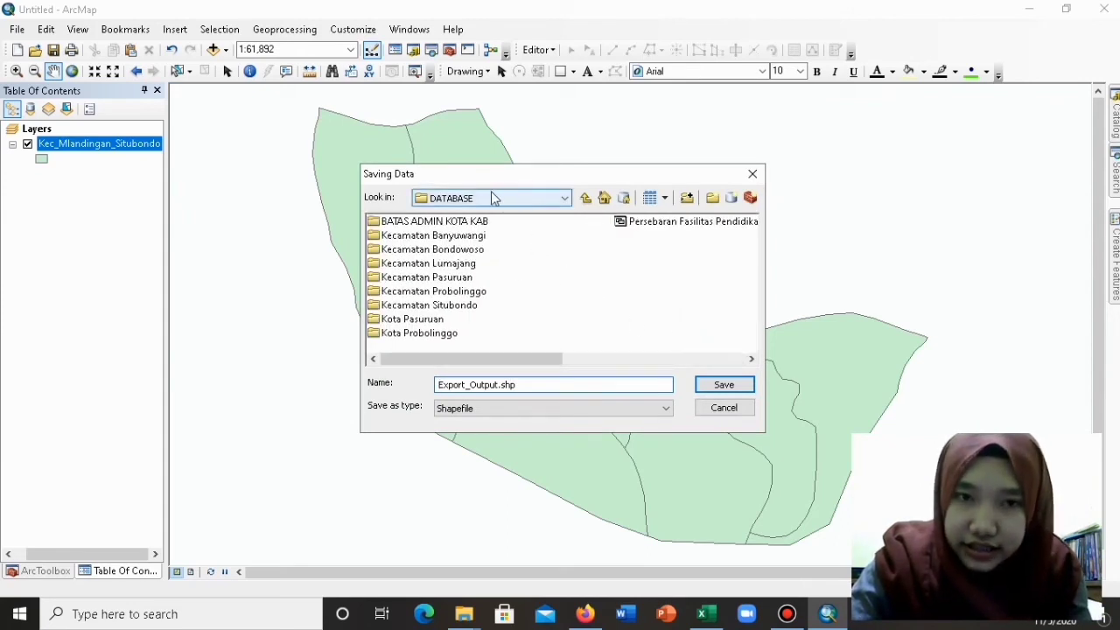
Export the data to the DATABASE folder as Fas_Pend_Kec_Mlandingan.shp and add it to the map as a layer.
{"action": "left_click", "coordinate": [537, 385]}
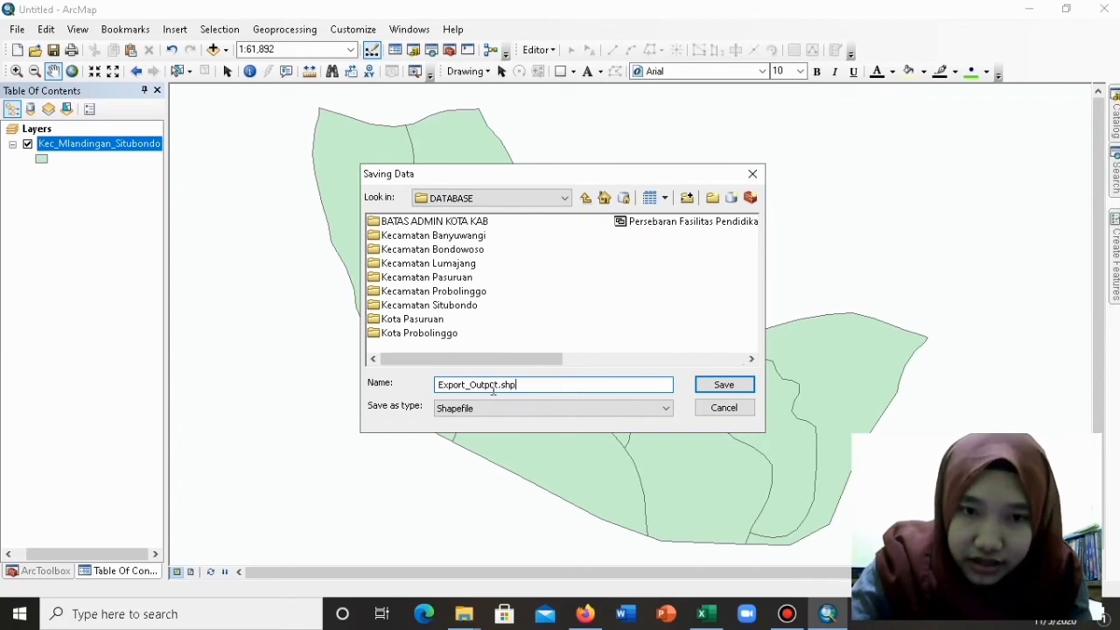
{"action": "left_click_drag", "start_coordinate": [499, 385], "coordinate": [418, 392]}
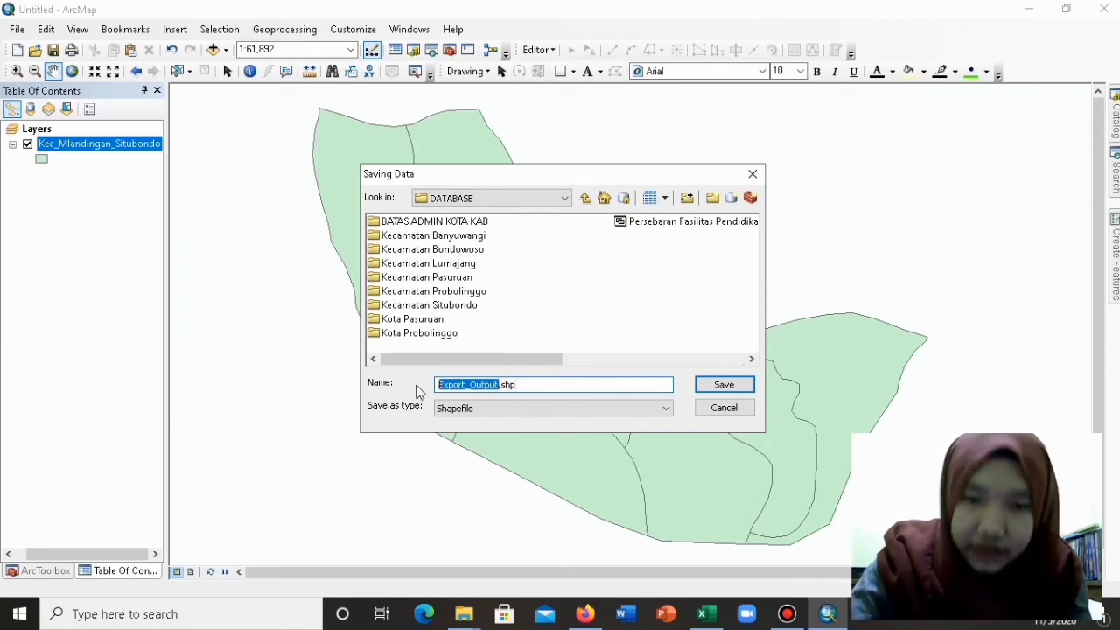
{"action": "key", "text": "BackSpace"}
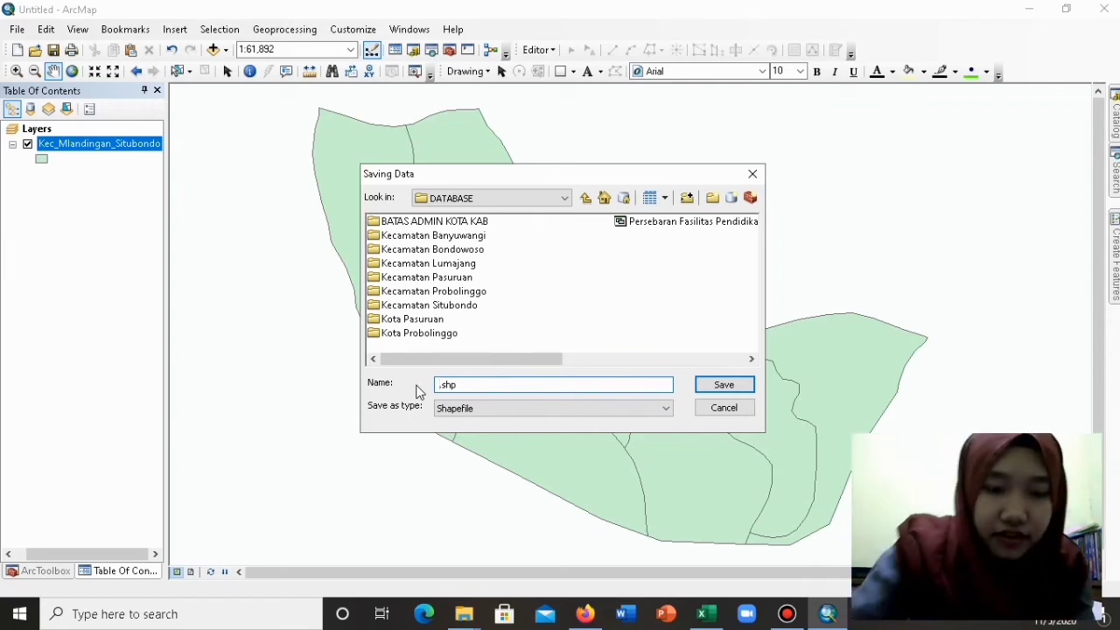
{"action": "type", "text": "Fas"}
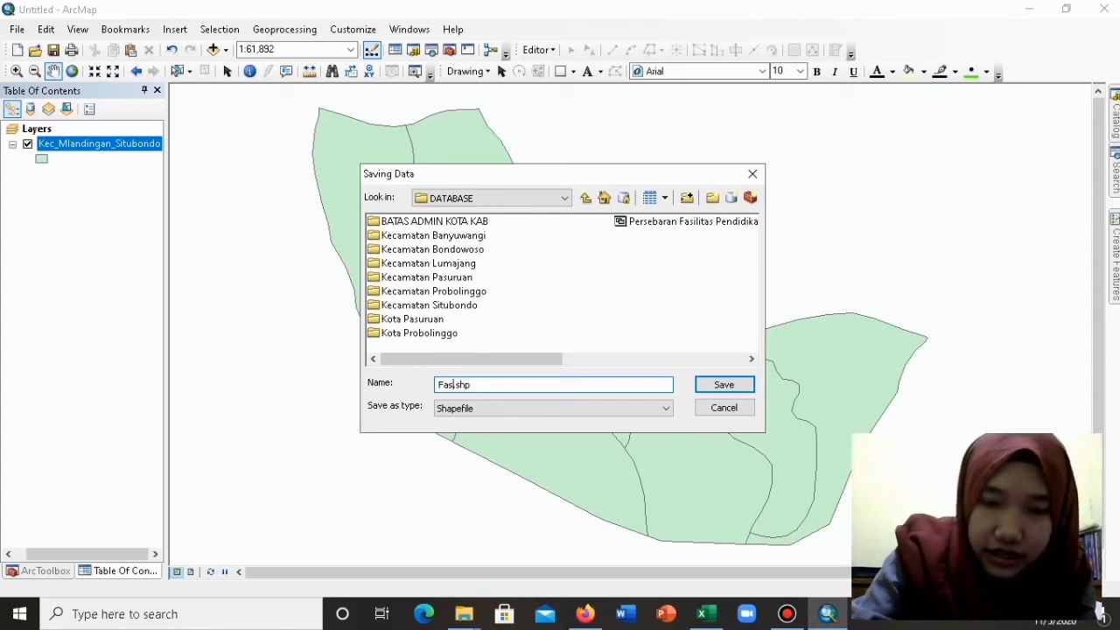
{"action": "type", "text": "_"}
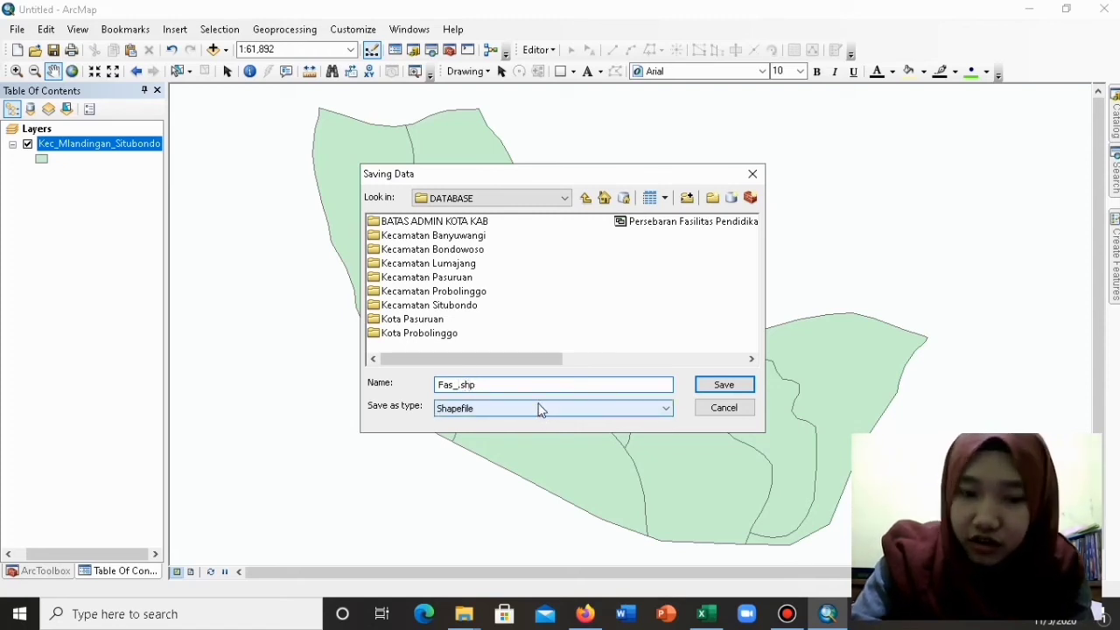
{"action": "type", "text": "Pend_Kec_M"}
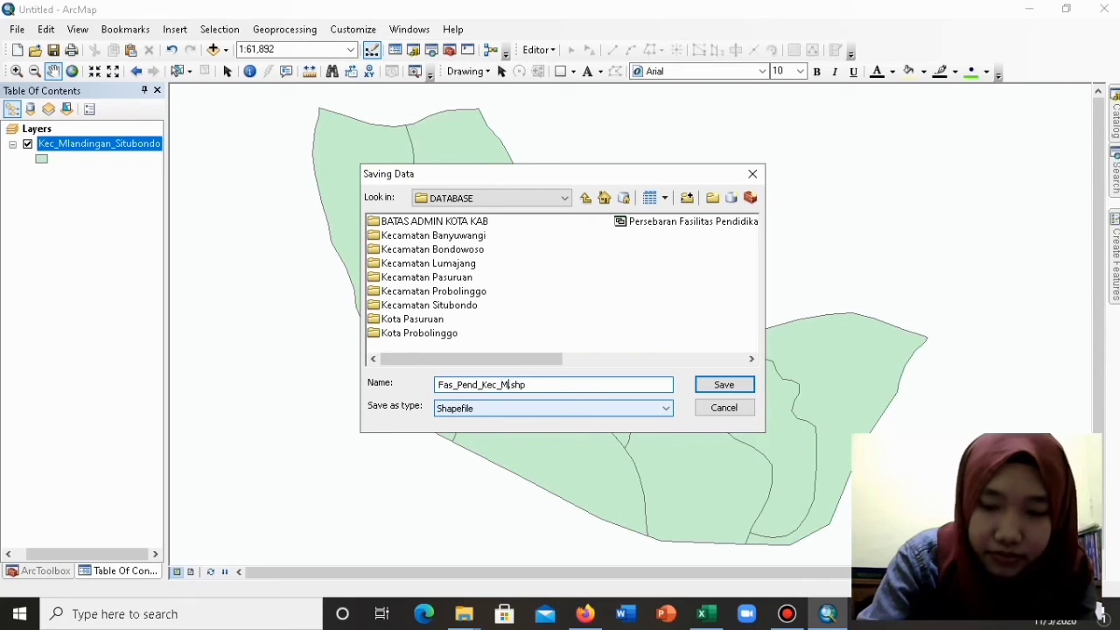
{"action": "type", "text": "gan"}
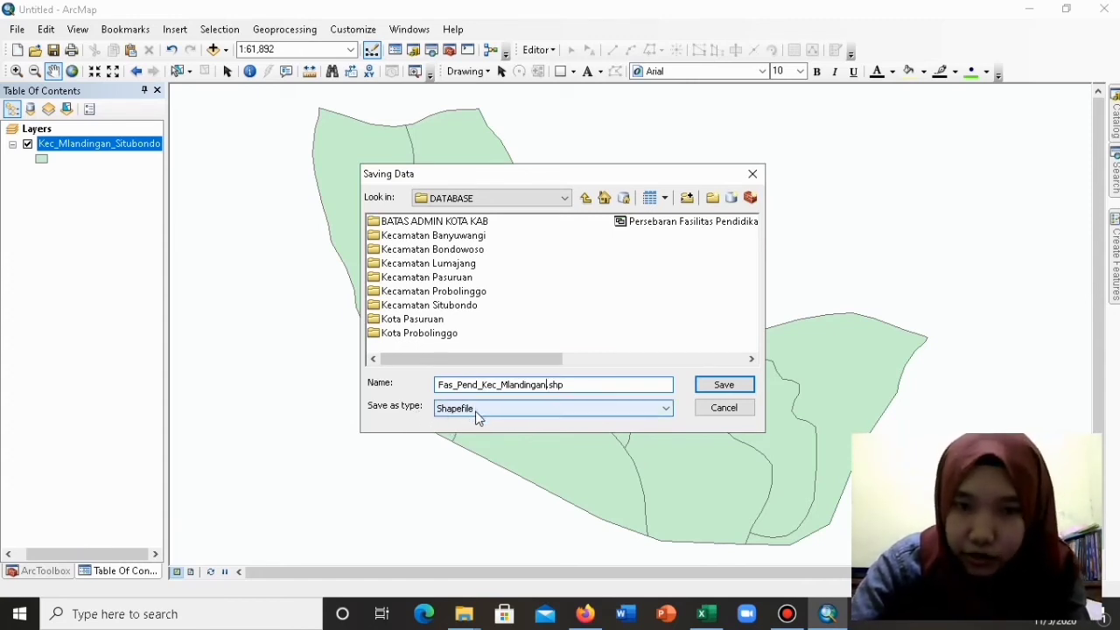
{"action": "left_click", "coordinate": [724, 388]}
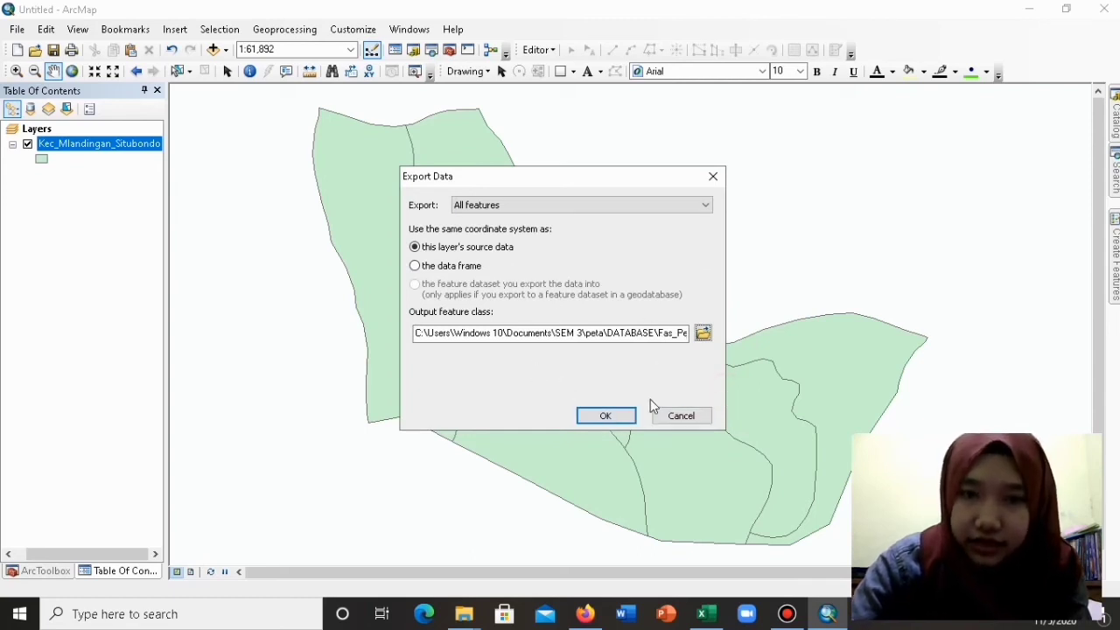
{"action": "left_click", "coordinate": [618, 417]}
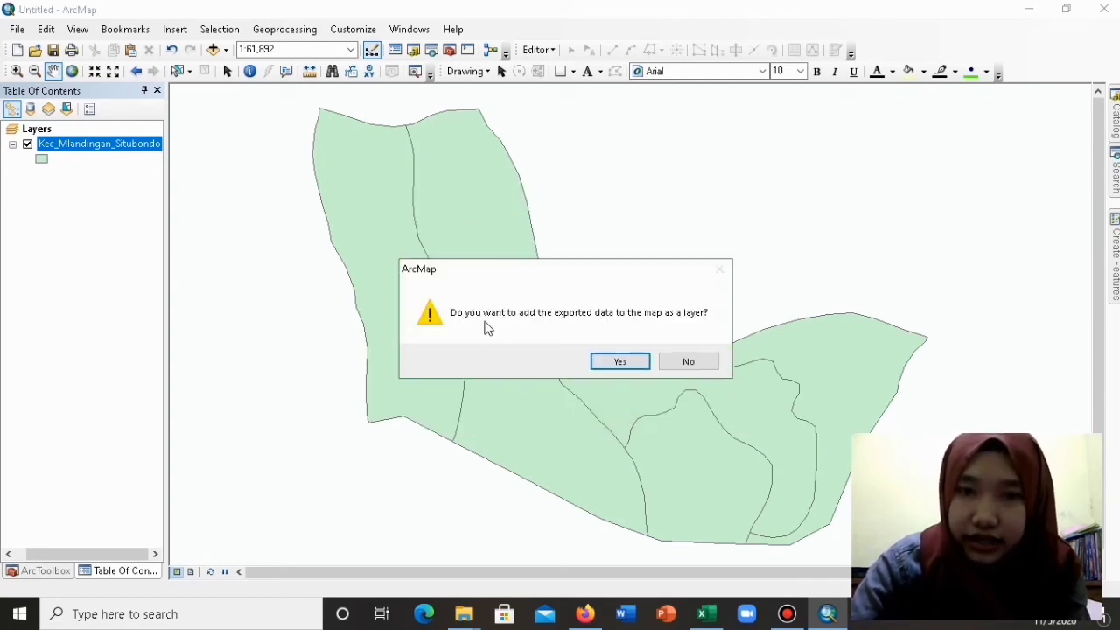
{"action": "left_click", "coordinate": [618, 366]}
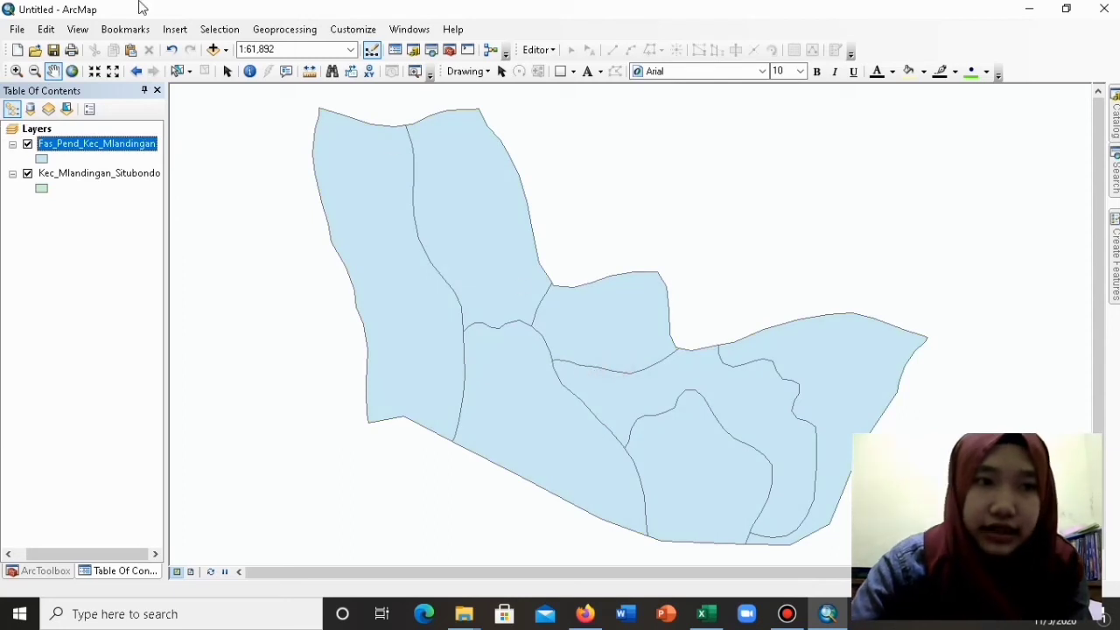
Review the joined attribute table of Kec_Mlandingan_Situbondo, close it, and remove that layer from the map.
{"action": "left_click", "coordinate": [87, 181]}
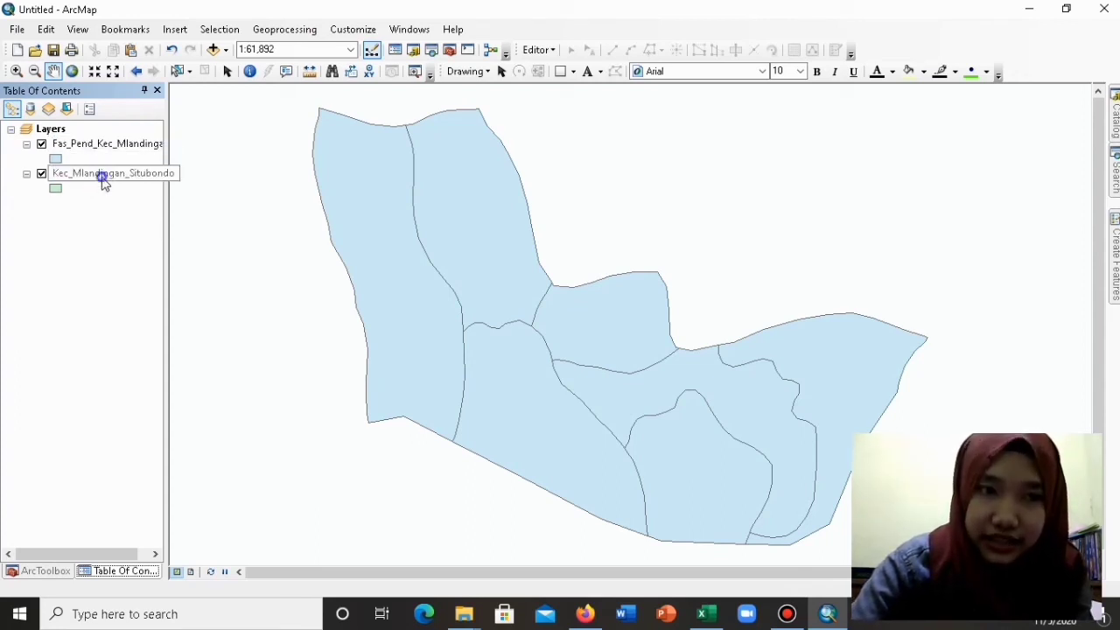
{"action": "right_click", "coordinate": [104, 181]}
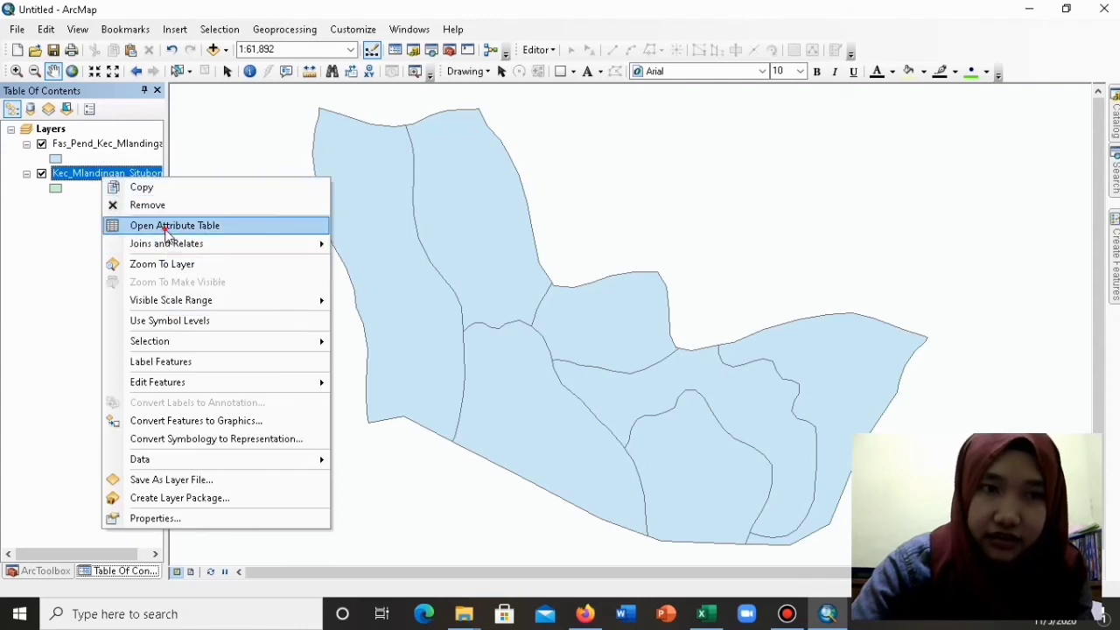
{"action": "left_click", "coordinate": [167, 229]}
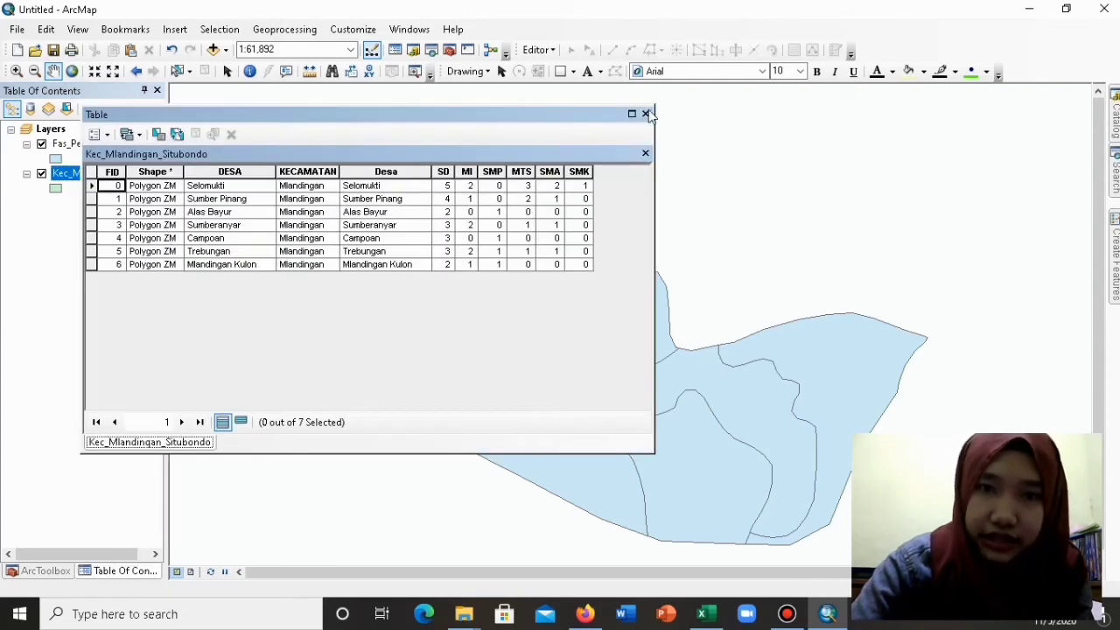
{"action": "left_click", "coordinate": [646, 114]}
{"action": "right_click", "coordinate": [142, 180]}
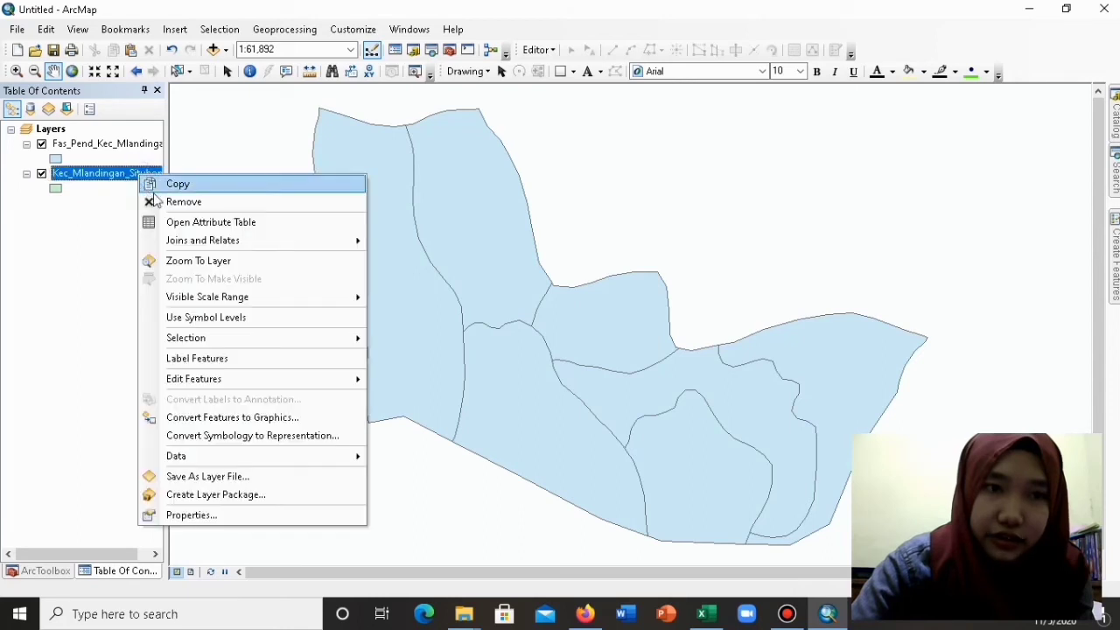
{"action": "left_click", "coordinate": [188, 202]}
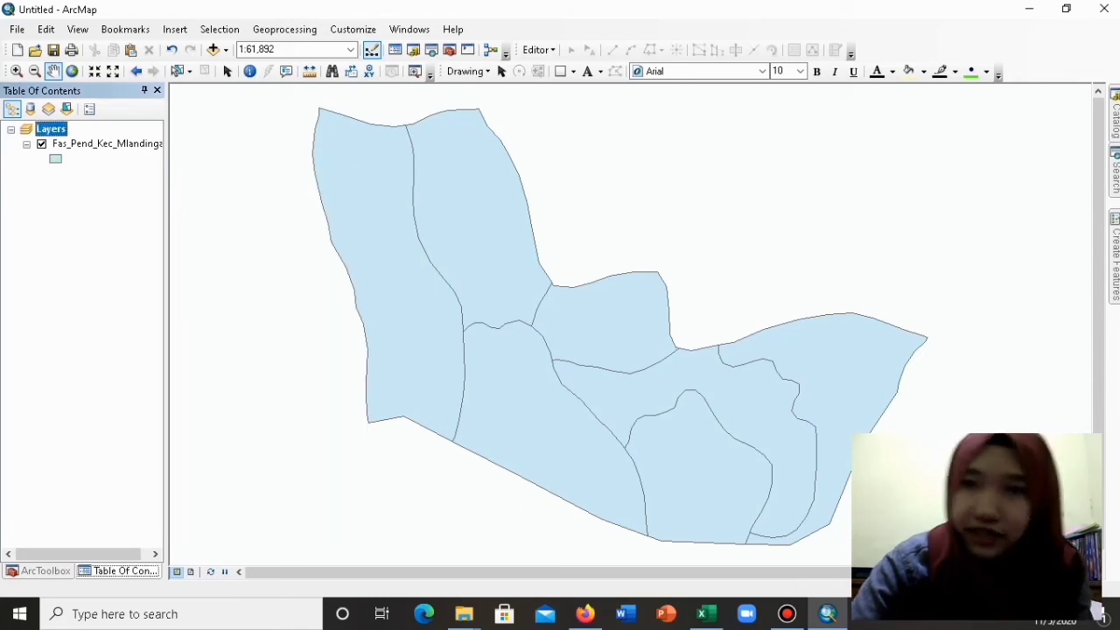
Add Kec_Mlandingan_Situbondo.shp back to the map from the catalog and check which fields its attribute table contains.
{"action": "left_click", "coordinate": [1115, 121]}
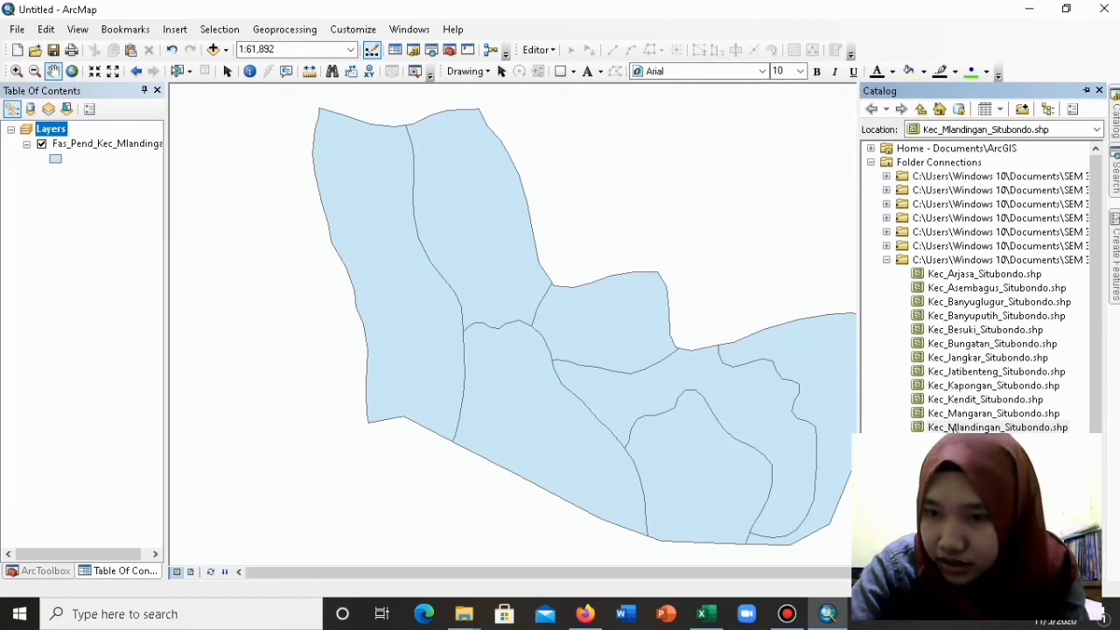
{"action": "left_click_drag", "start_coordinate": [934, 425], "coordinate": [105, 254]}
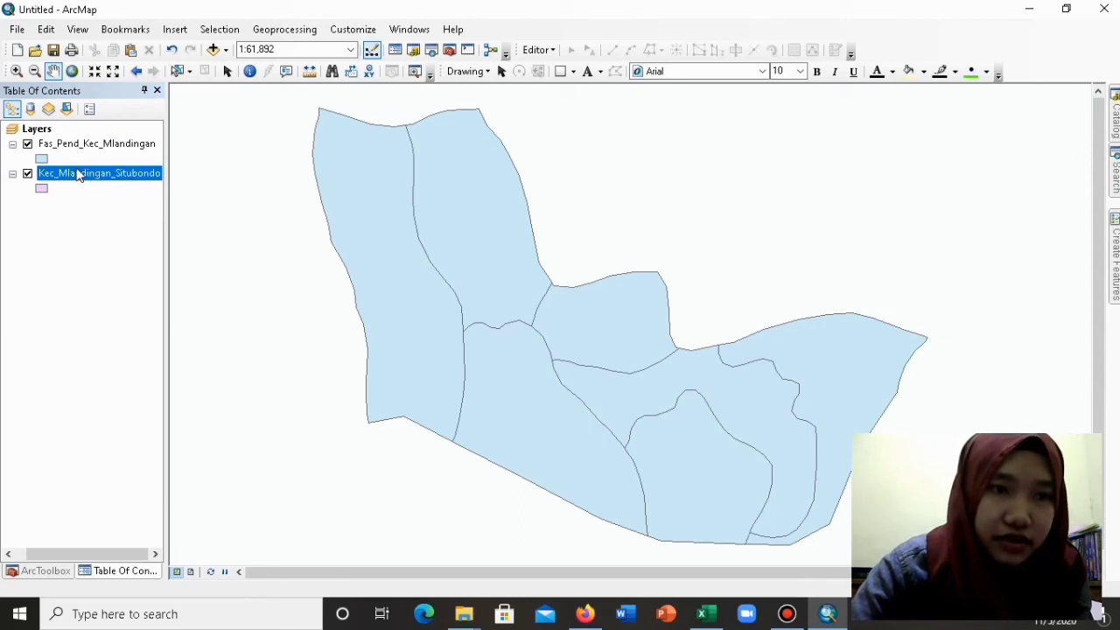
{"action": "right_click", "coordinate": [78, 175]}
{"action": "left_click", "coordinate": [124, 222]}
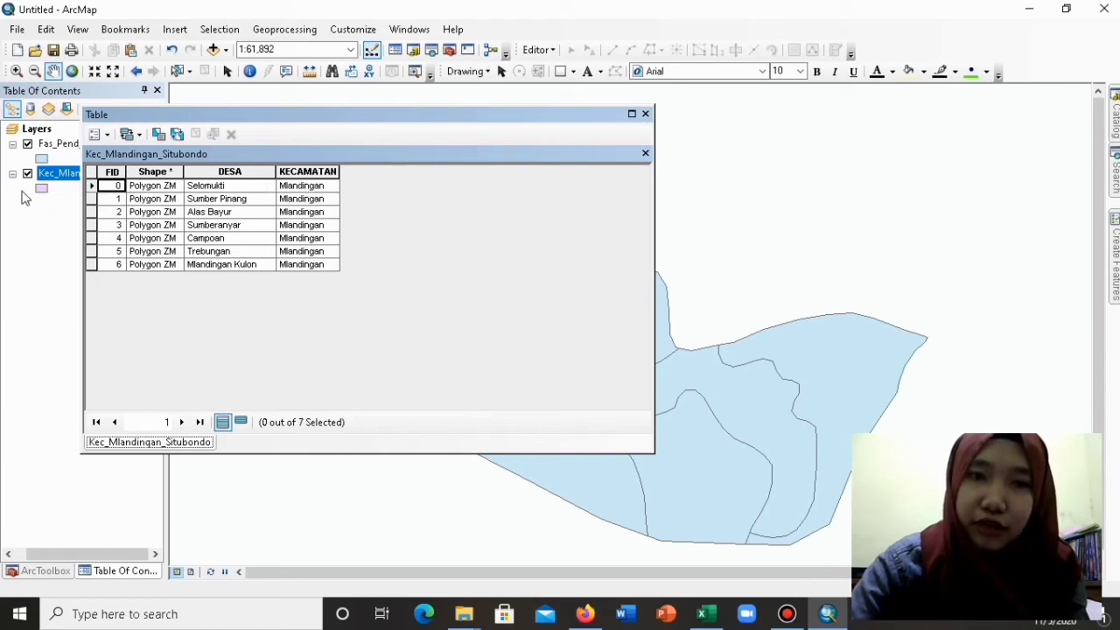
{"action": "left_click", "coordinate": [646, 114]}
Examine the school count fields in the Fas_Pend_Kec_Mlandingan attribute table and close it.
{"action": "left_click", "coordinate": [88, 142], "text": "ctrl"}
{"action": "left_click", "coordinate": [88, 143]}
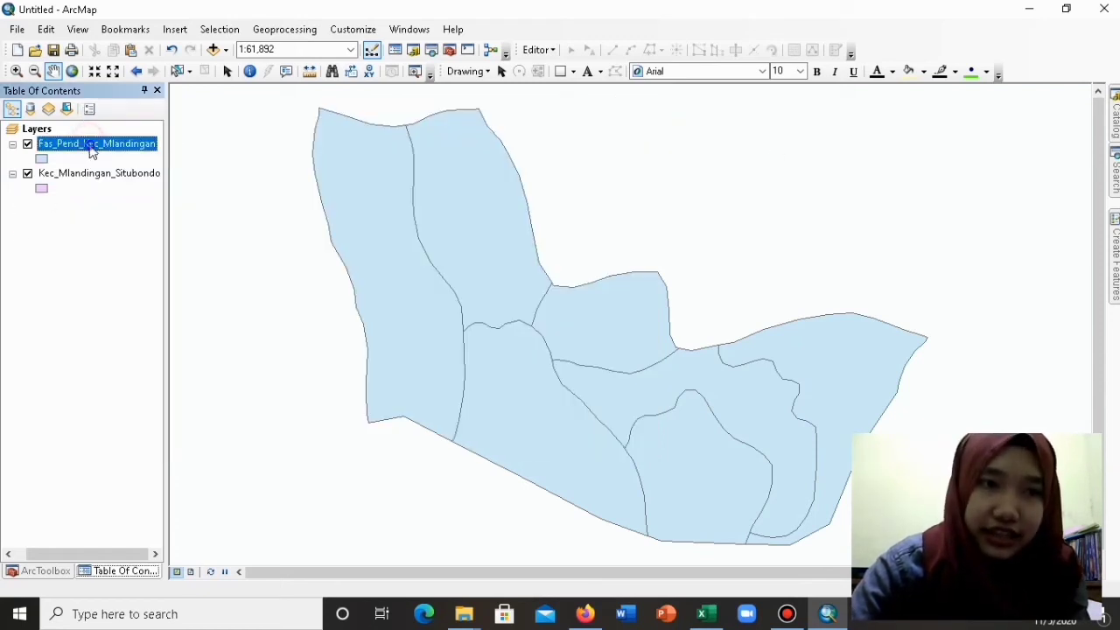
{"action": "right_click", "coordinate": [89, 145]}
{"action": "left_click", "coordinate": [155, 192]}
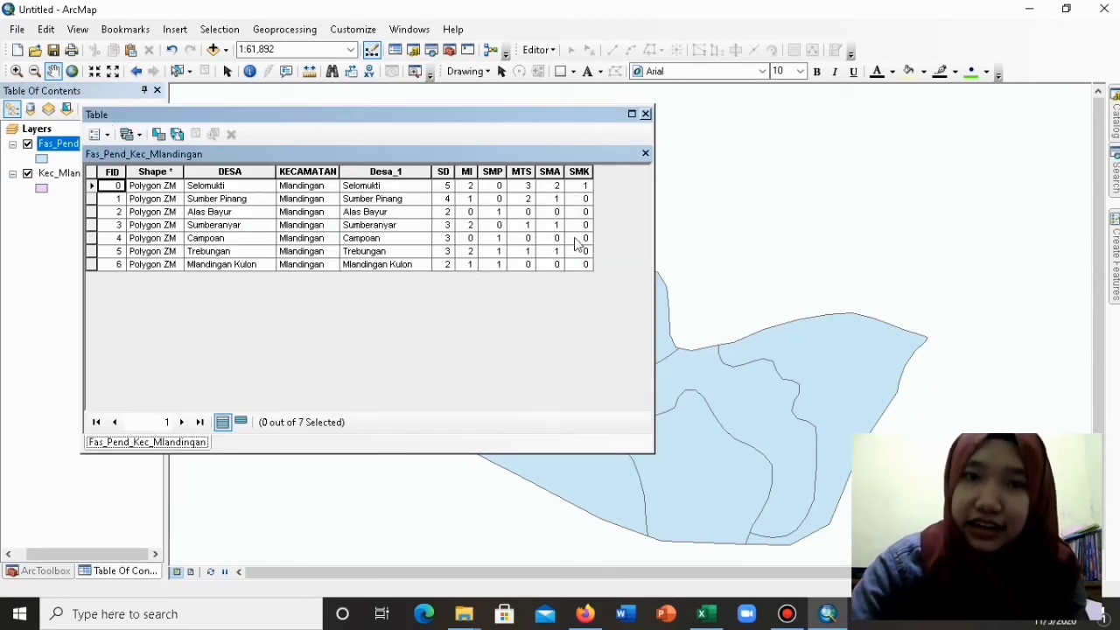
{"action": "left_click", "coordinate": [646, 114]}
Remove the re-added Kec_Mlandingan_Situbondo layer from the map.
{"action": "left_click", "coordinate": [131, 178]}
{"action": "right_click", "coordinate": [133, 179]}
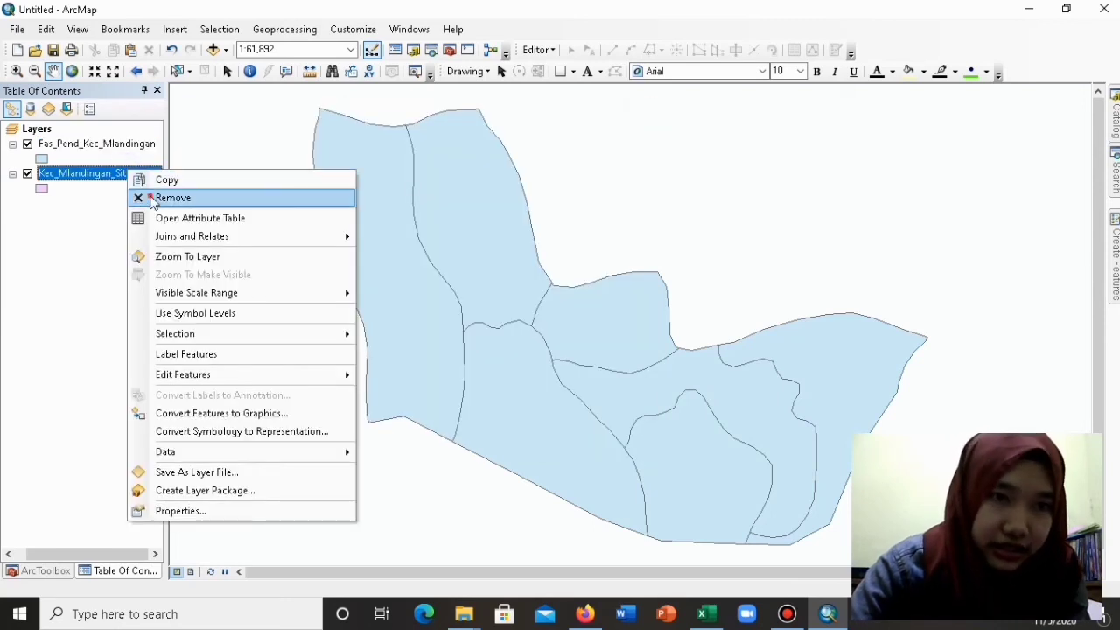
{"action": "left_click", "coordinate": [148, 197]}
Open the attribute table of the Fas_Pend_Kec_Mlandingan layer.
{"action": "left_click", "coordinate": [105, 148]}
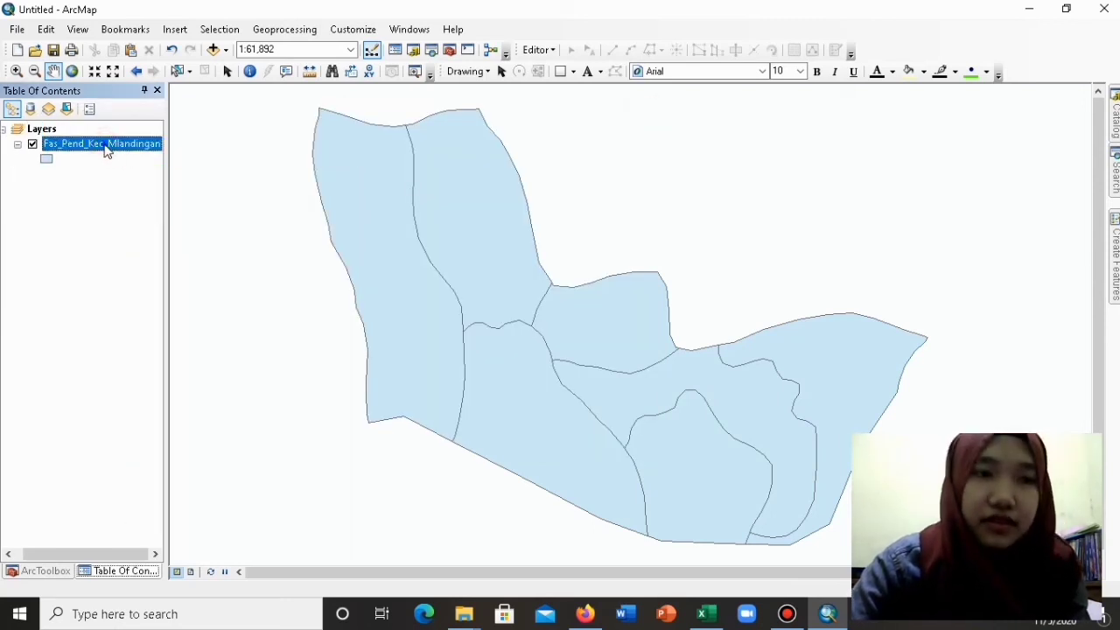
{"action": "right_click", "coordinate": [105, 151]}
{"action": "left_click", "coordinate": [158, 190]}
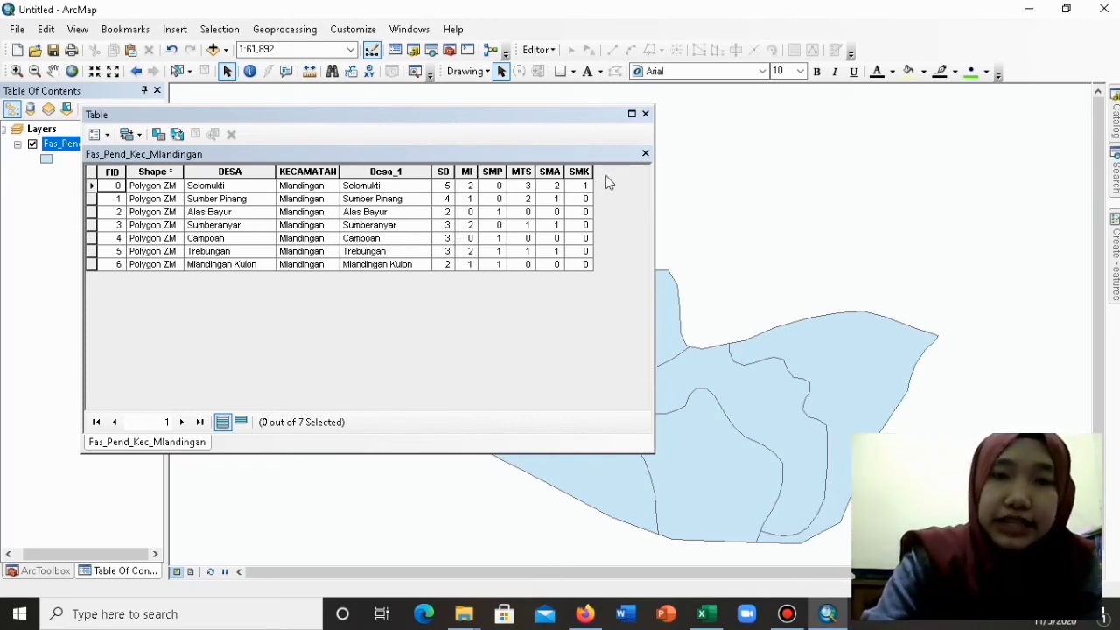
{"action": "left_click", "coordinate": [408, 403]}
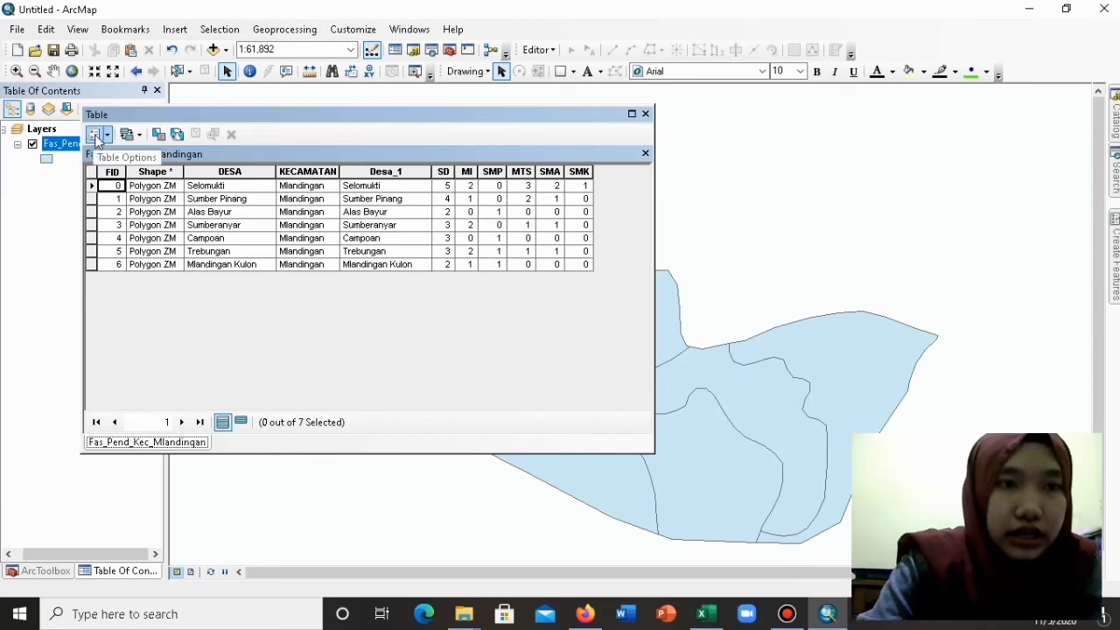
Add a new field named TEST to the attribute table, with type Text and length 20.
{"action": "left_click", "coordinate": [107, 136]}
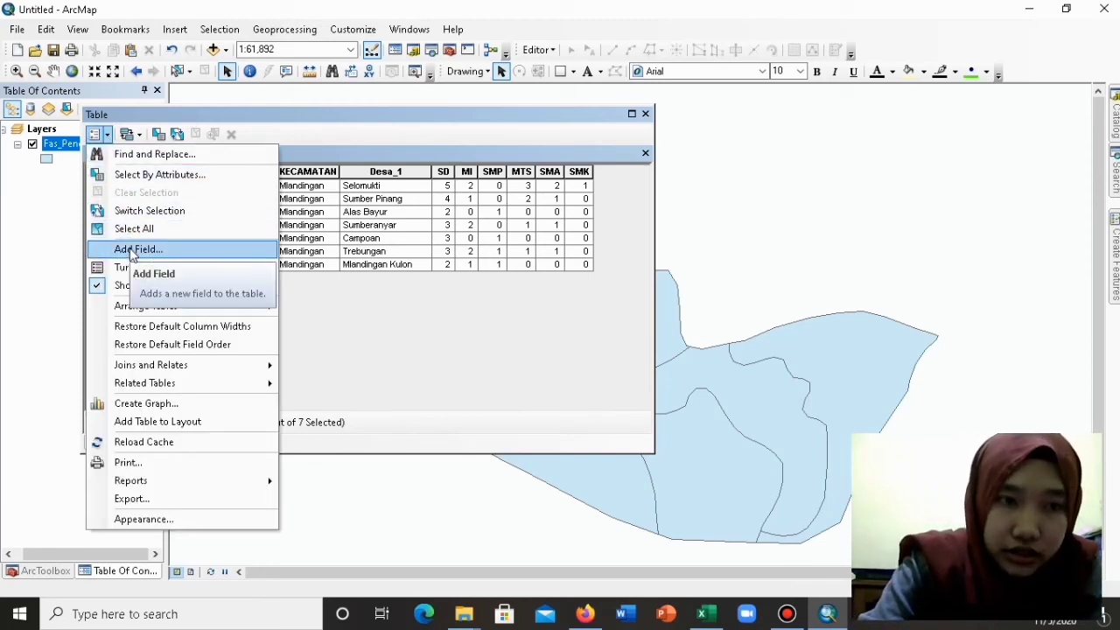
{"action": "left_click", "coordinate": [250, 253]}
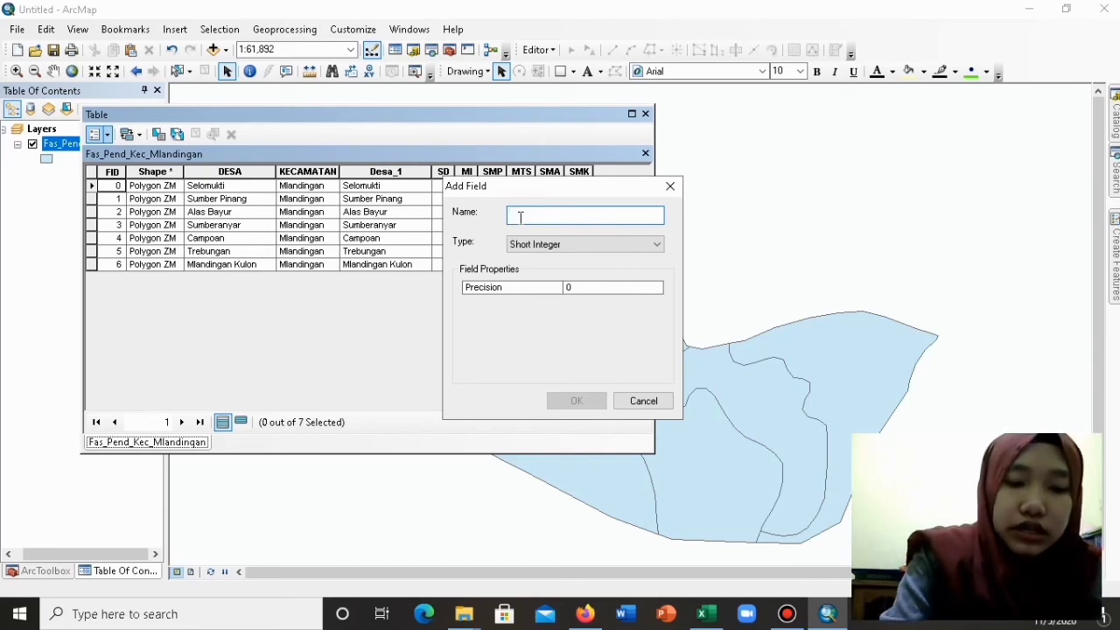
{"action": "type", "text": "TK"}
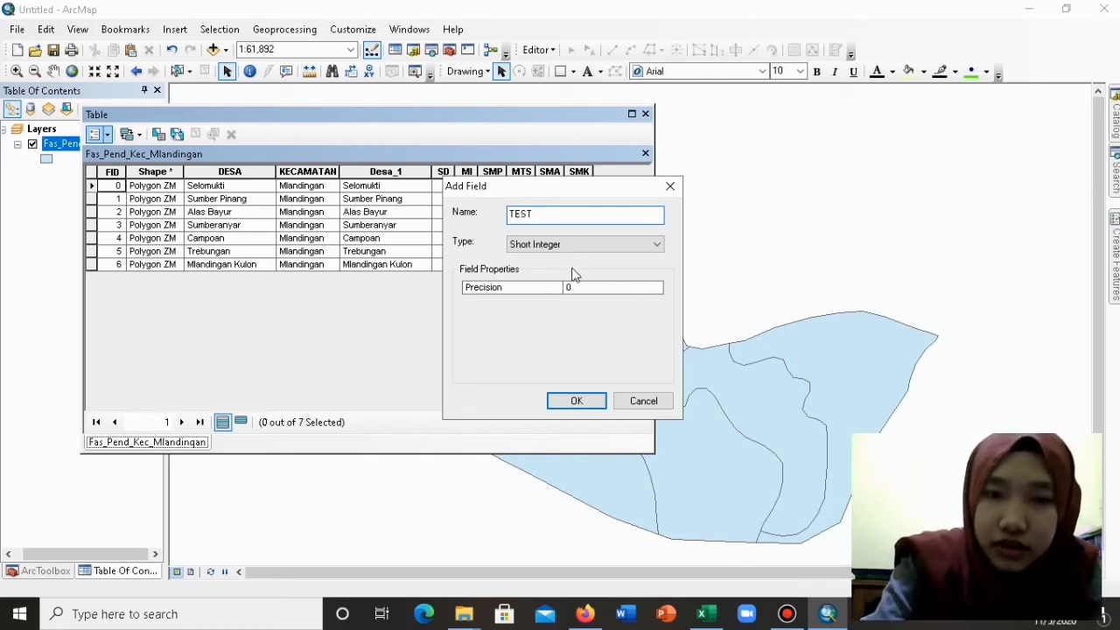
{"action": "left_click", "coordinate": [556, 249]}
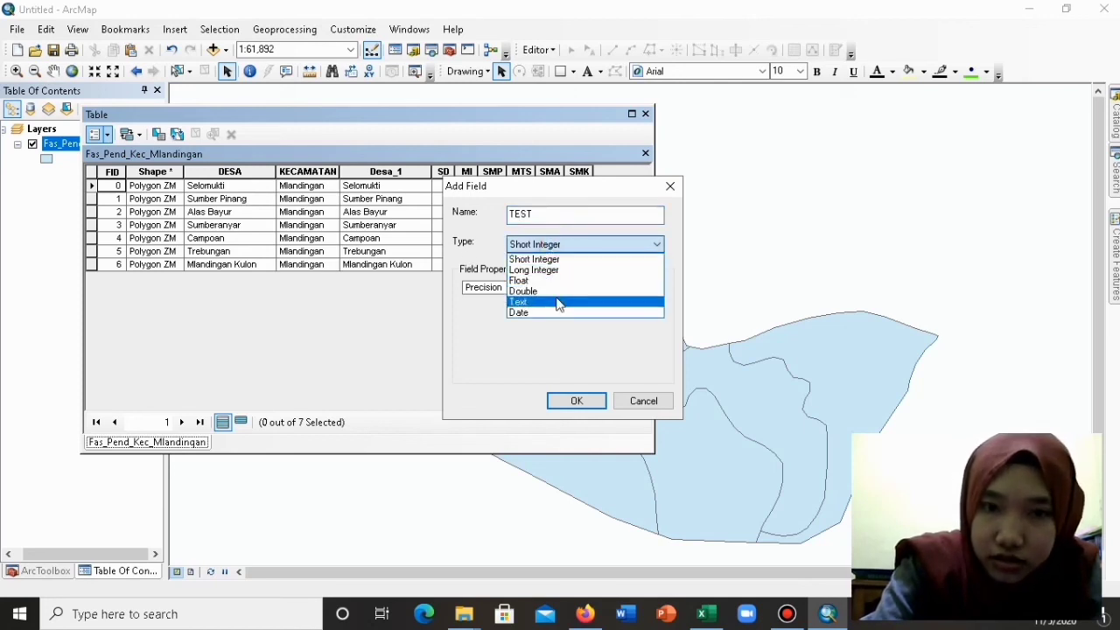
{"action": "left_click", "coordinate": [558, 303]}
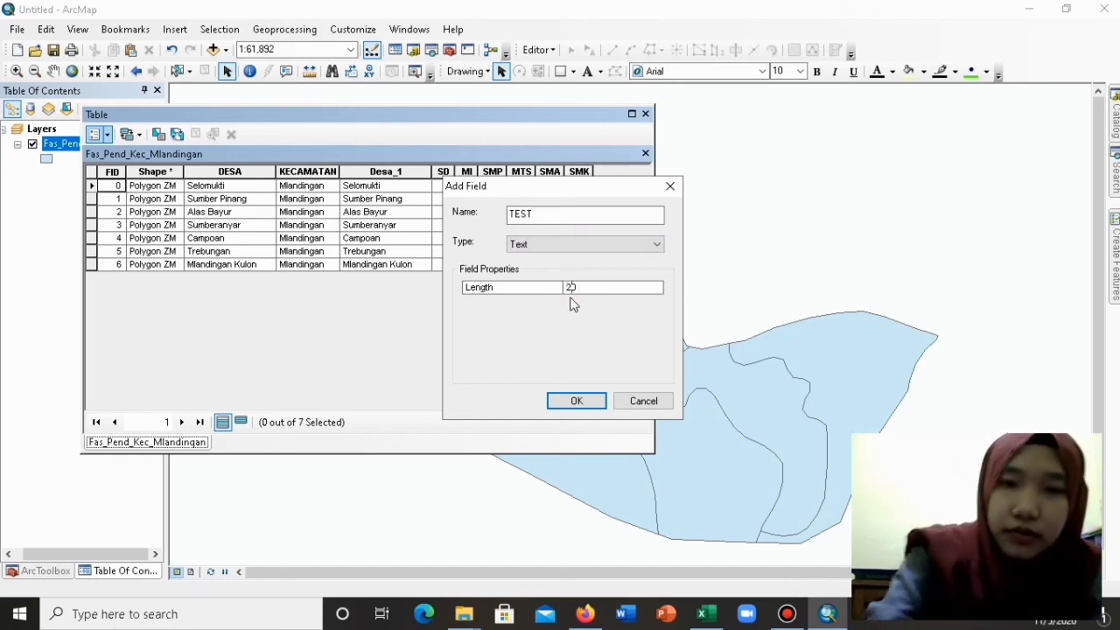
{"action": "left_click", "coordinate": [592, 244]}
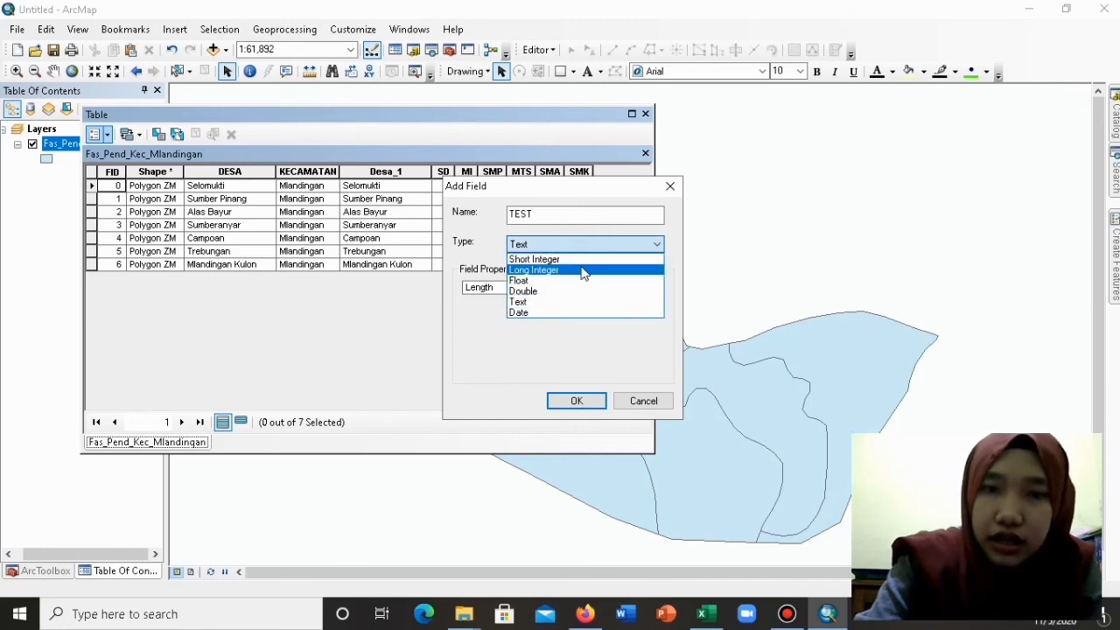
{"action": "left_click", "coordinate": [536, 302]}
{"action": "left_click", "coordinate": [576, 403]}
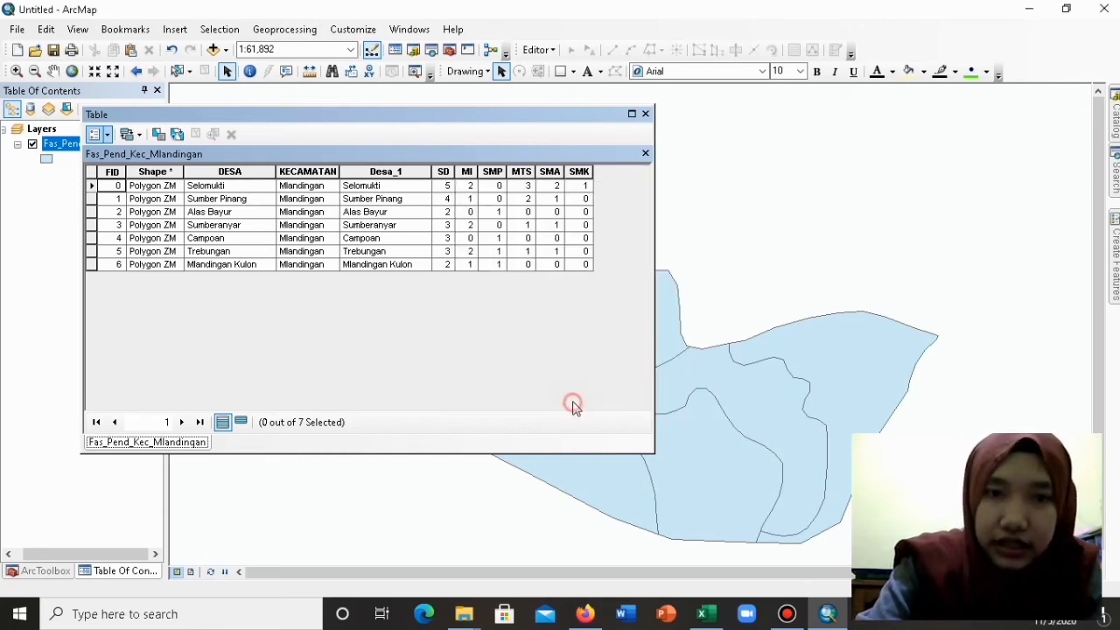
Inspect the new TEST column in the attribute table and start an edit session on the layer.
{"action": "left_click_drag", "start_coordinate": [388, 404], "coordinate": [551, 402]}
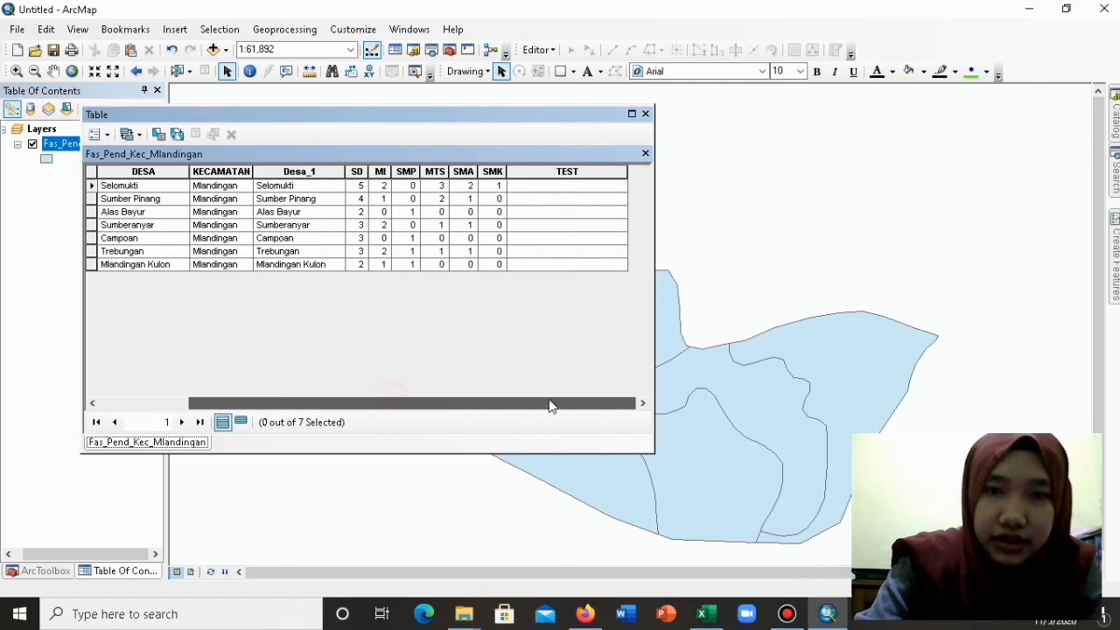
{"action": "left_click", "coordinate": [590, 186]}
{"action": "left_click", "coordinate": [589, 211]}
{"action": "left_click", "coordinate": [583, 227]}
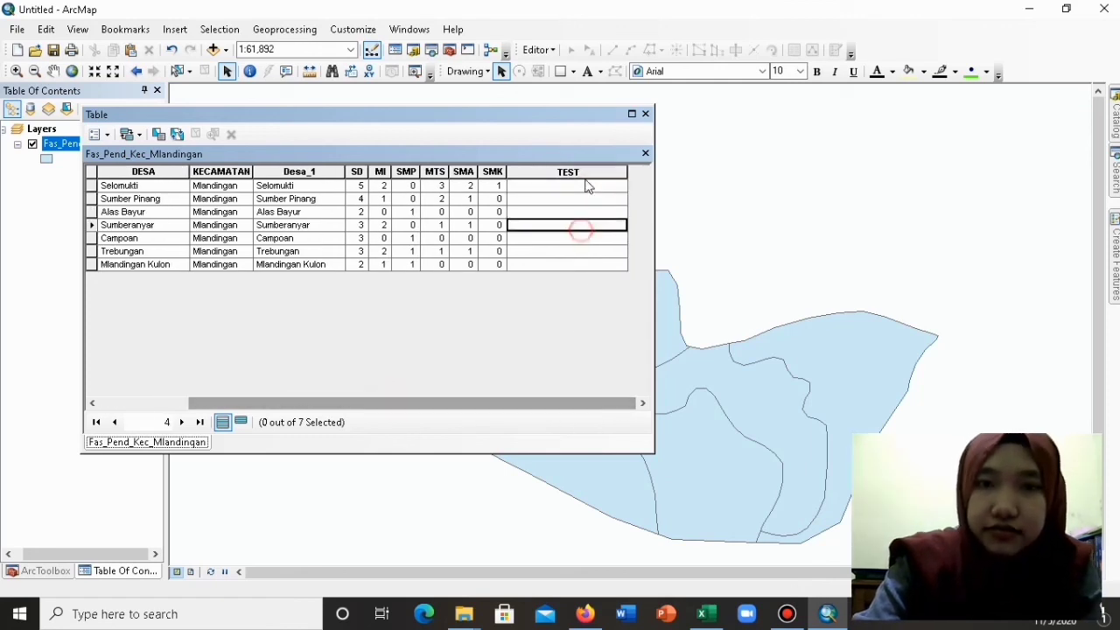
{"action": "left_click", "coordinate": [586, 183]}
{"action": "left_click_drag", "start_coordinate": [557, 406], "coordinate": [557, 371]}
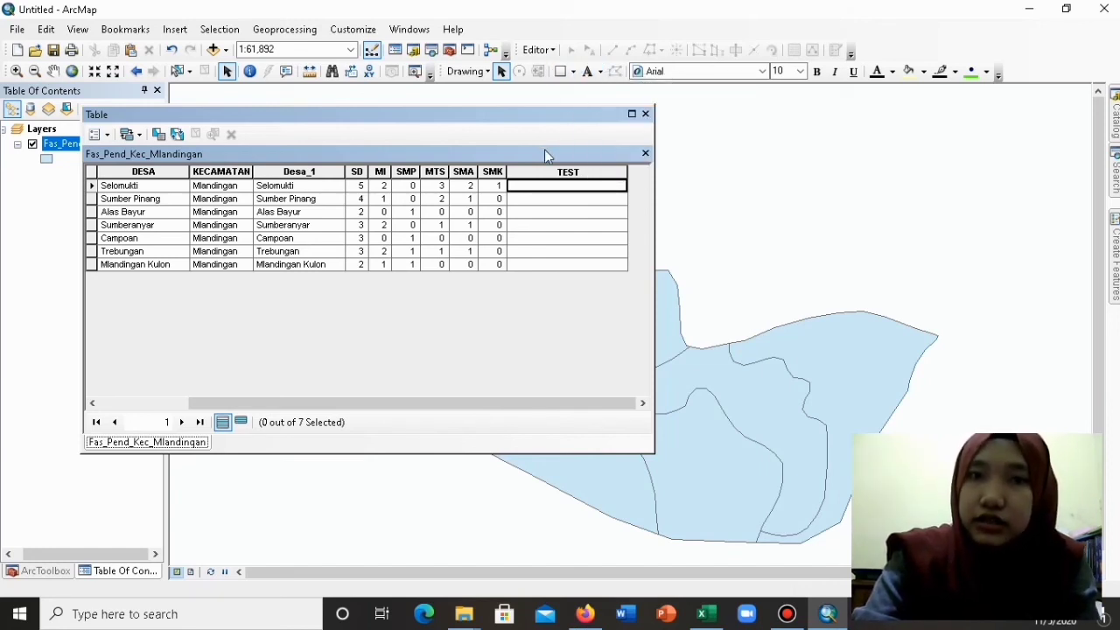
{"action": "left_click", "coordinate": [544, 53]}
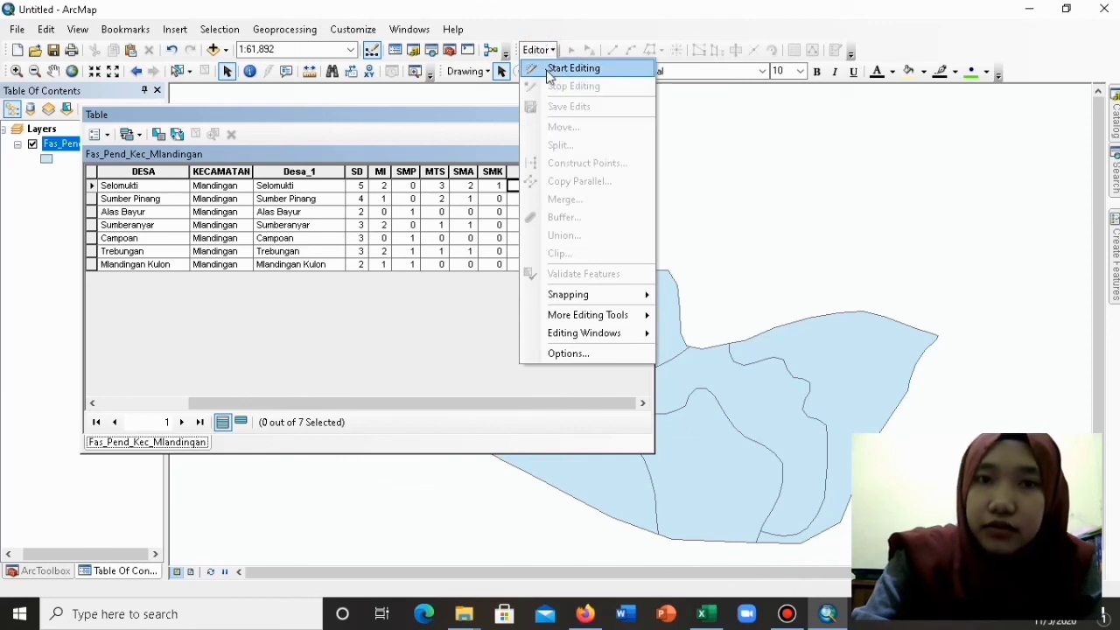
{"action": "left_click", "coordinate": [551, 70]}
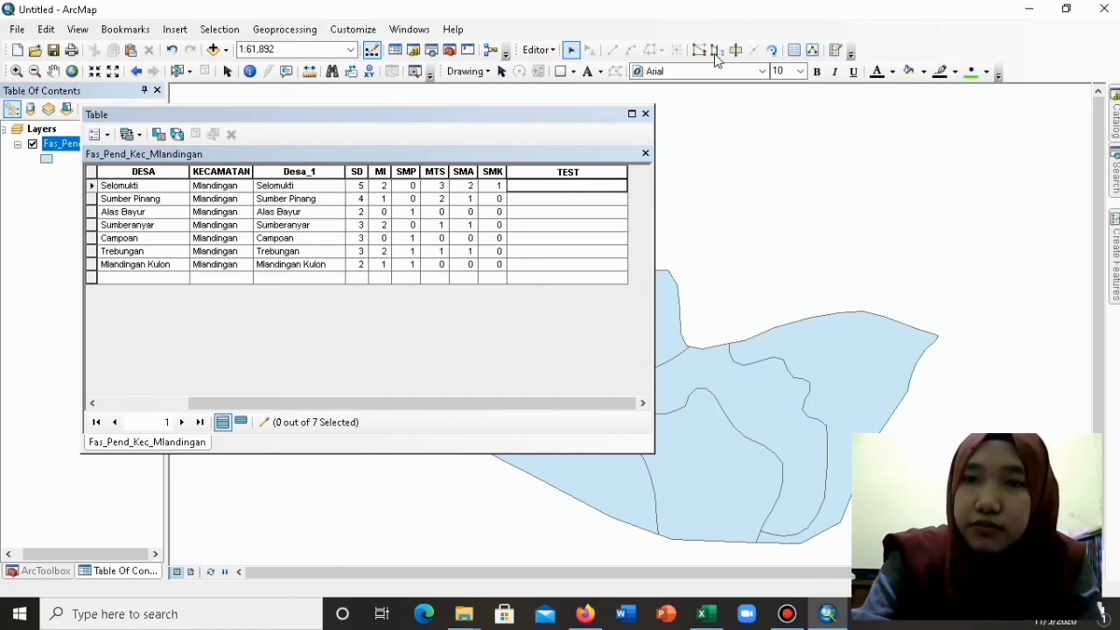
Fill the TEST field with MANDIRI for Selomukti, SNM for Sumber Pinang and SBM for Alas Bayur.
{"action": "left_click", "coordinate": [587, 187]}
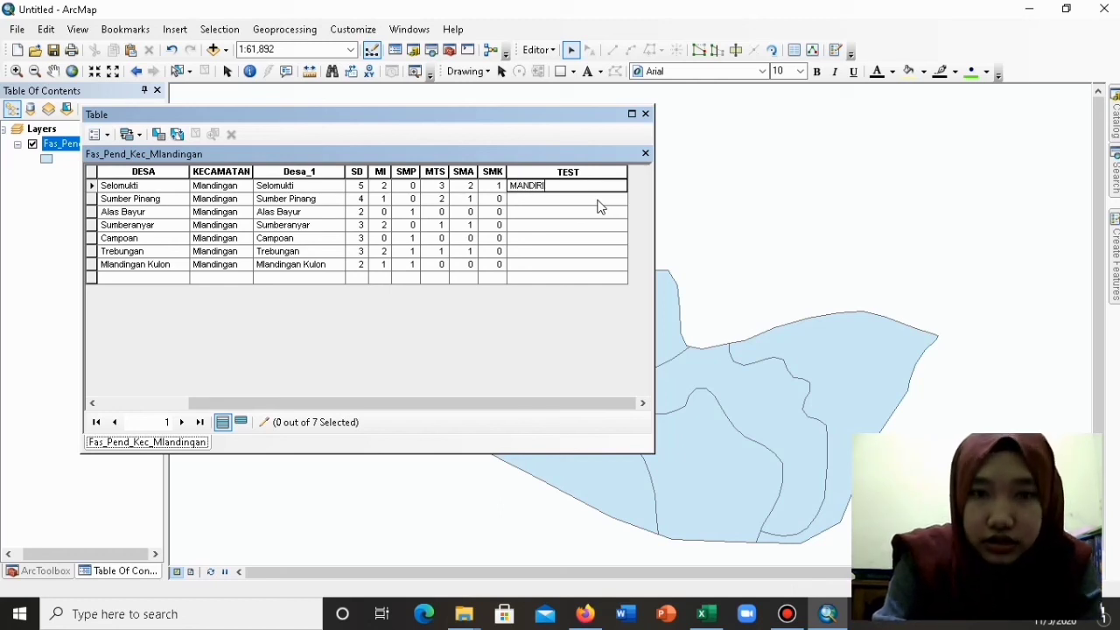
{"action": "left_click", "coordinate": [598, 201]}
{"action": "type", "text": "SNM"}
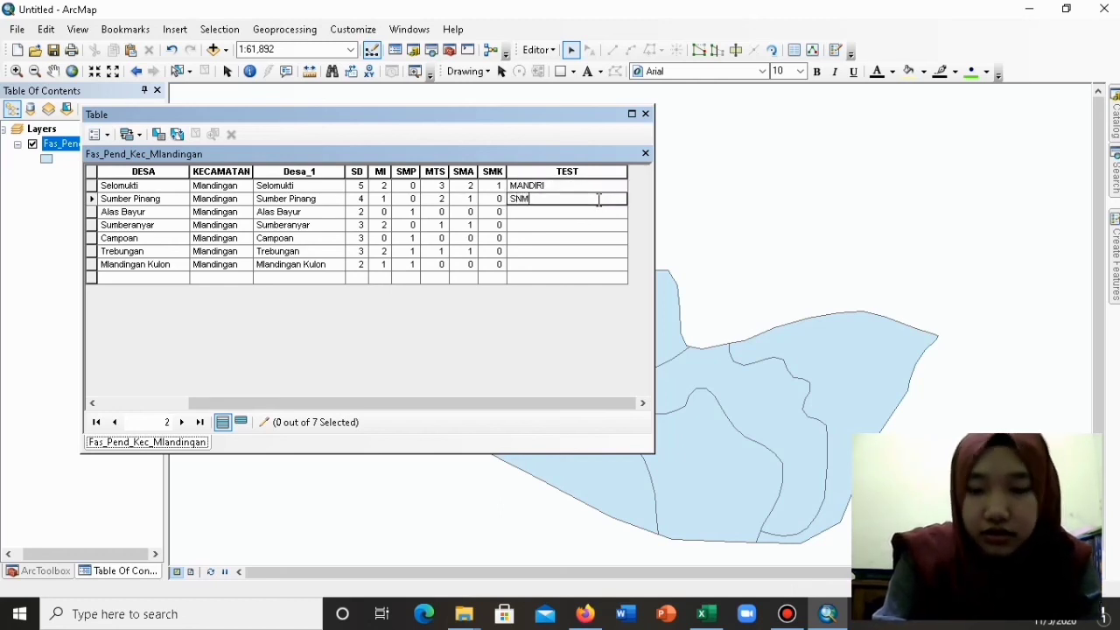
{"action": "key", "text": "Return"}
{"action": "type", "text": "SBM"}
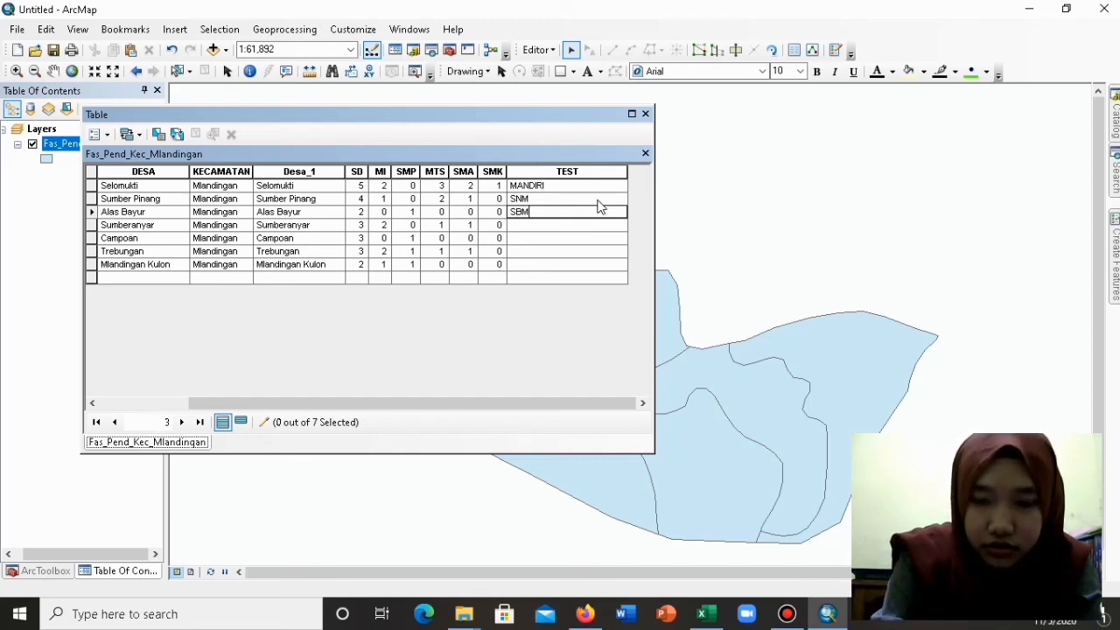
{"action": "key", "text": "Return"}
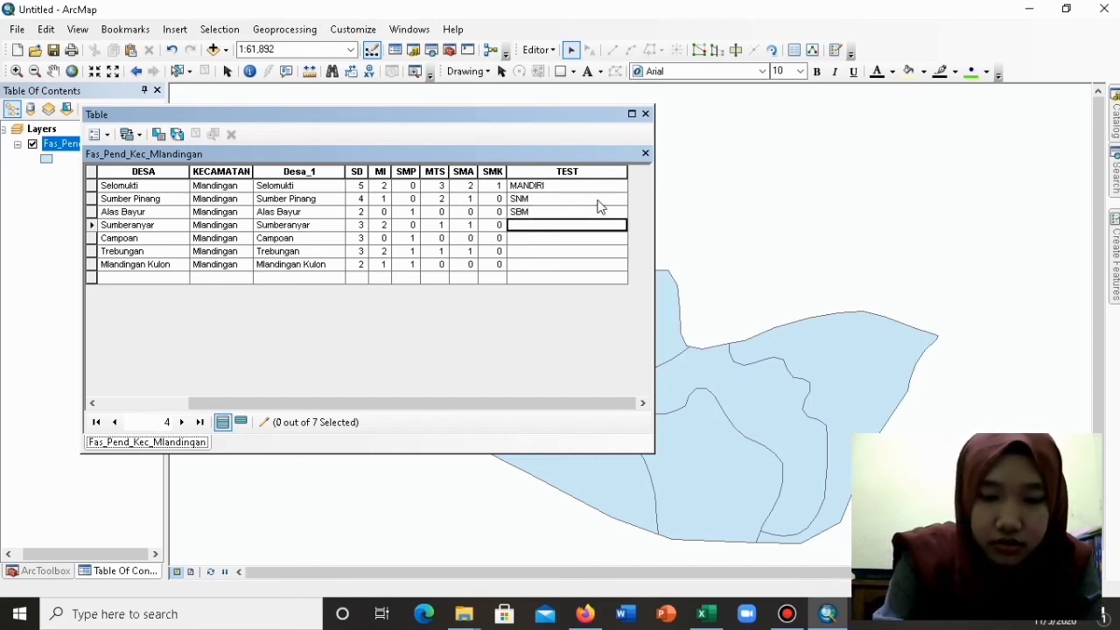
Fill the TEST field with SNM for Sumberanyar, SBM for Campoan, and MANDIRI for Trebungan and Mlandingan Kulon.
{"action": "type", "text": "SNM"}
{"action": "key", "text": "Return"}
{"action": "type", "text": "SBM"}
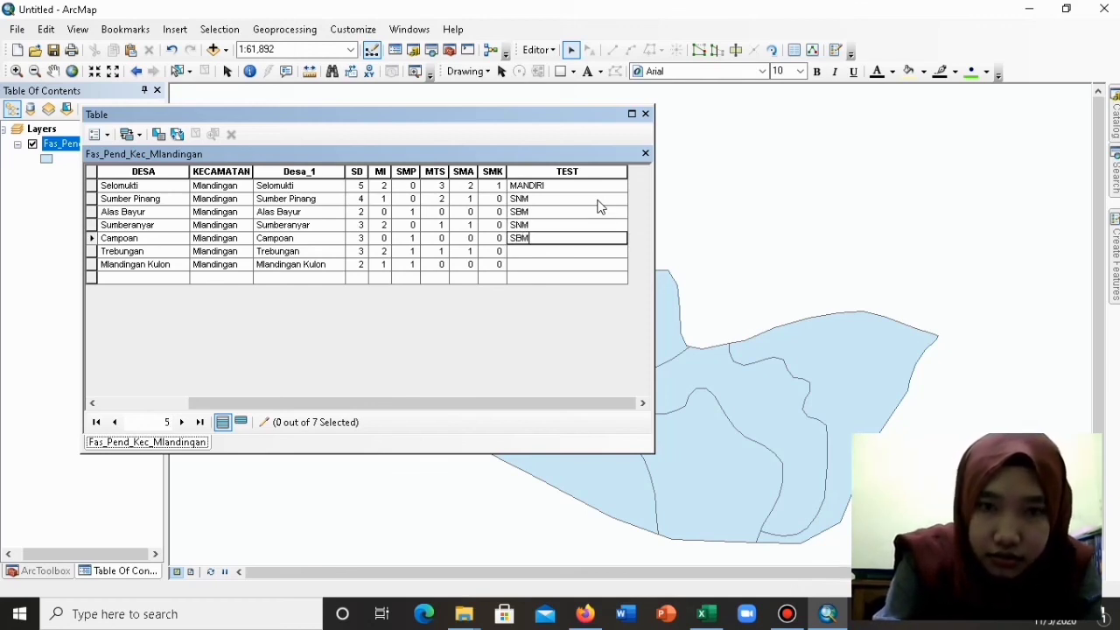
{"action": "key", "text": "Return"}
{"action": "type", "text": "MANDIRI"}
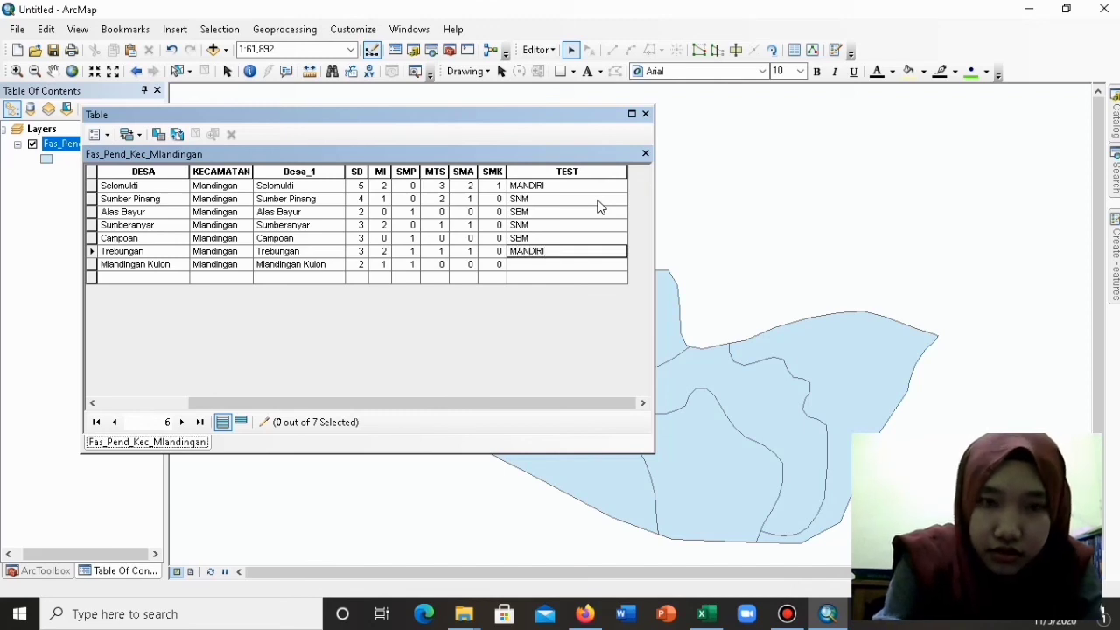
{"action": "key", "text": "Return"}
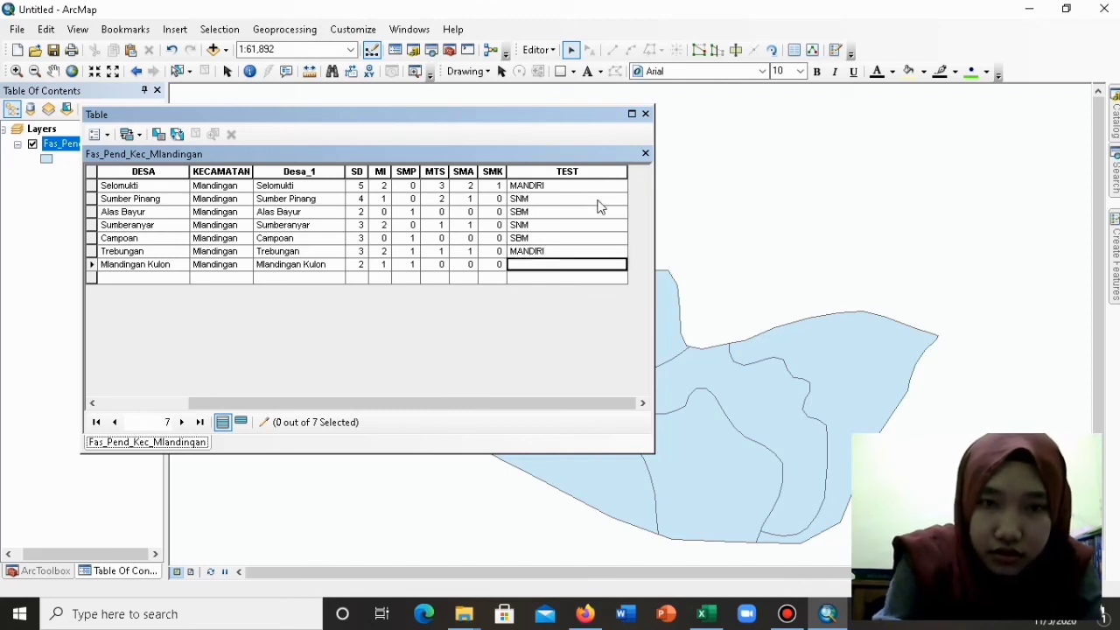
{"action": "type", "text": "MANDIRI"}
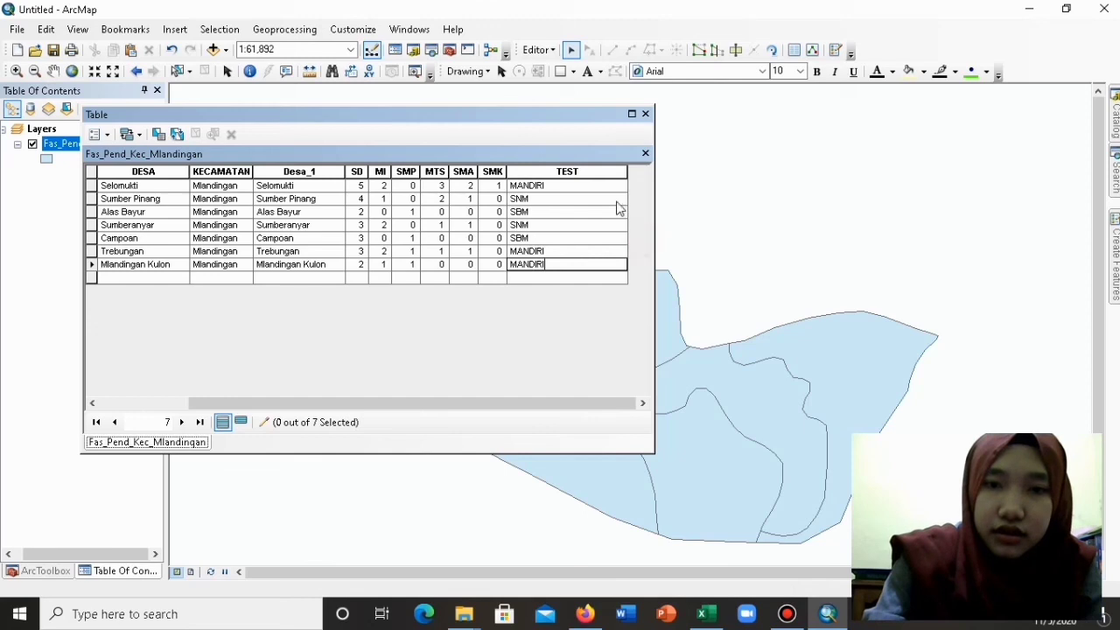
Save the attribute edits on the Fas_Pend_Kec_Mlandingan layer and stop the edit session.
{"action": "left_click", "coordinate": [542, 53]}
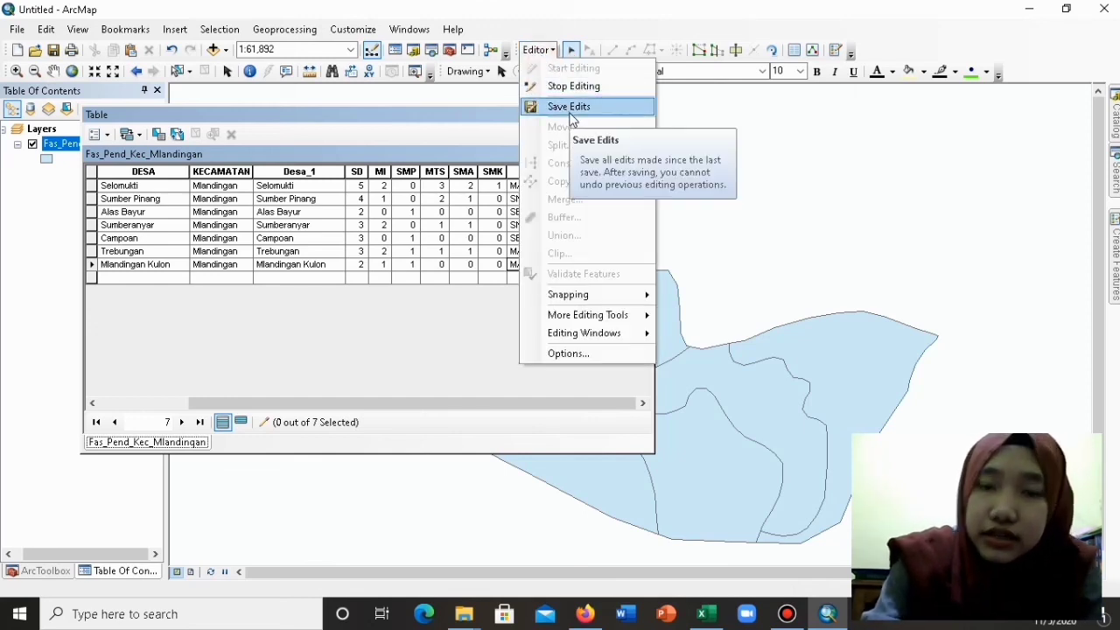
{"action": "left_click", "coordinate": [571, 110]}
{"action": "left_click", "coordinate": [537, 50]}
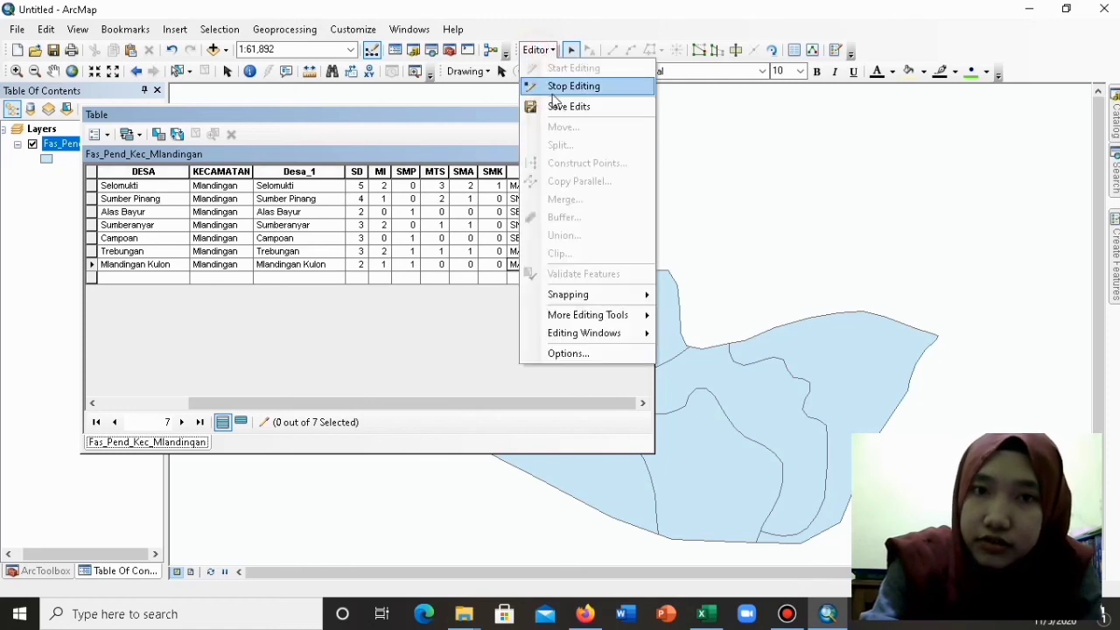
{"action": "left_click", "coordinate": [552, 91]}
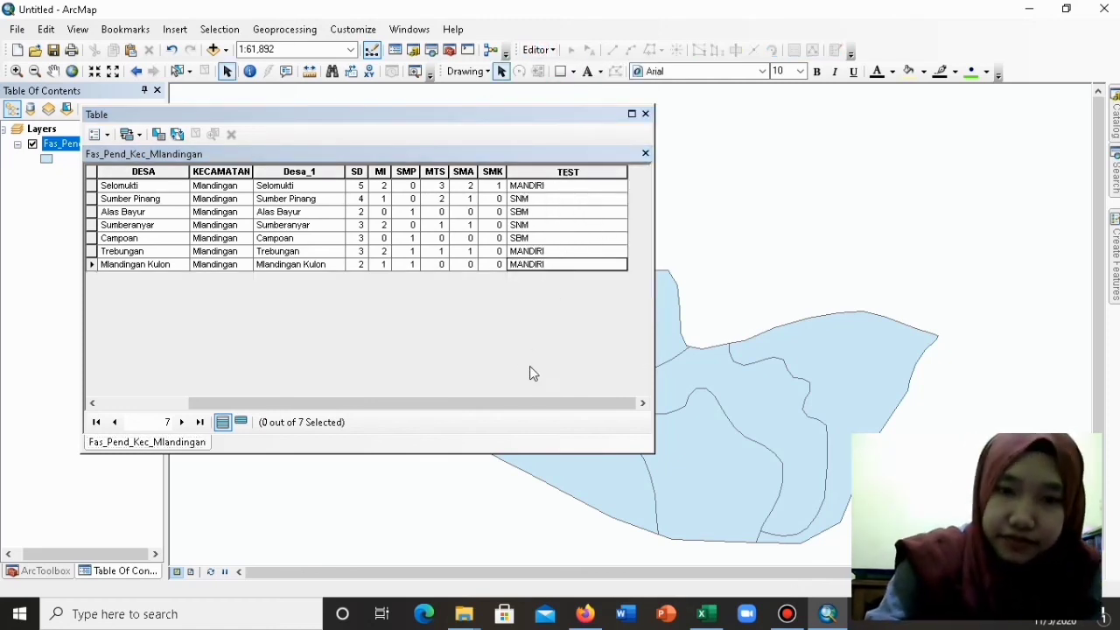
{"action": "left_click", "coordinate": [542, 404]}
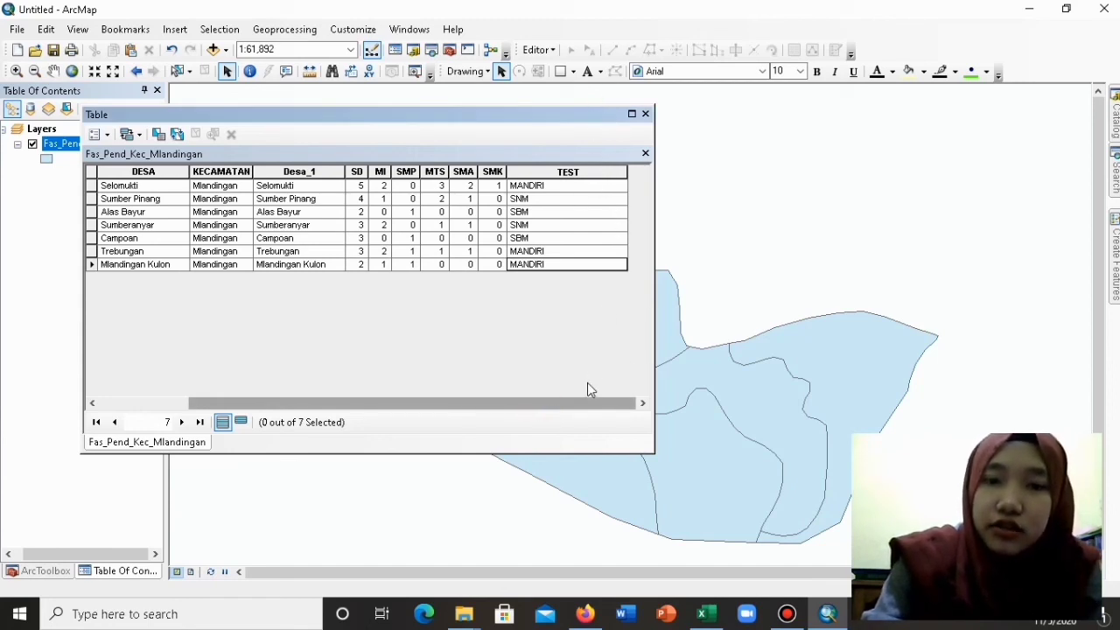
{"action": "mouse_move", "coordinate": [588, 407]}
{"action": "left_mouse_down"}
{"action": "mouse_move", "coordinate": [499, 402]}
{"action": "mouse_move", "coordinate": [592, 406]}
{"action": "left_mouse_up"}
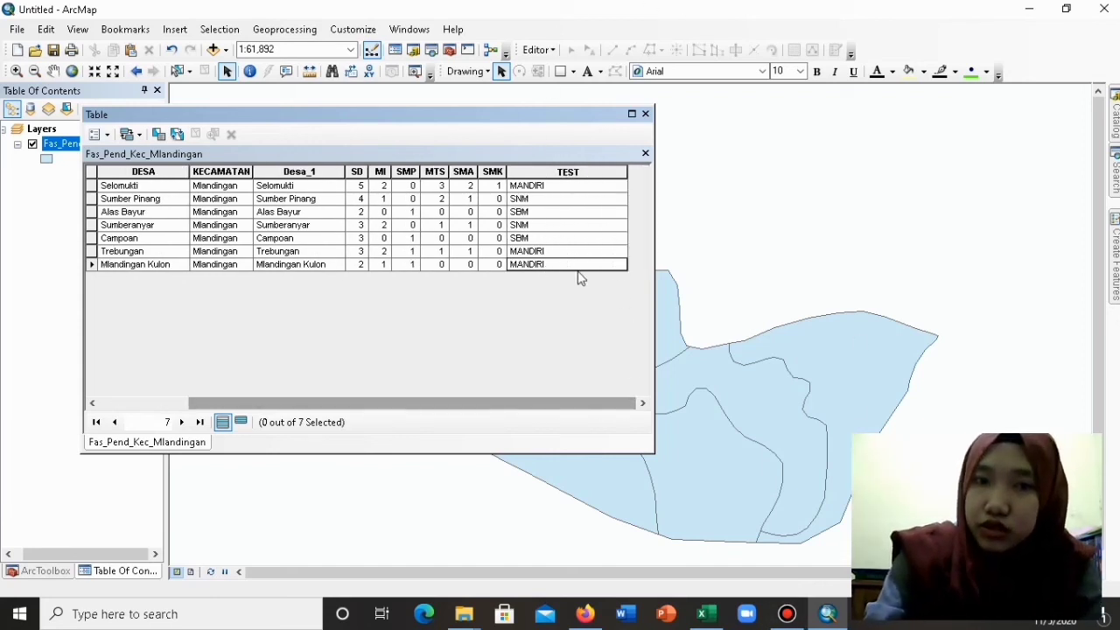
Delete the TEST field from the Fas_Pend_Kec_Mlandingan attribute table and close the table.
{"action": "right_click", "coordinate": [549, 167]}
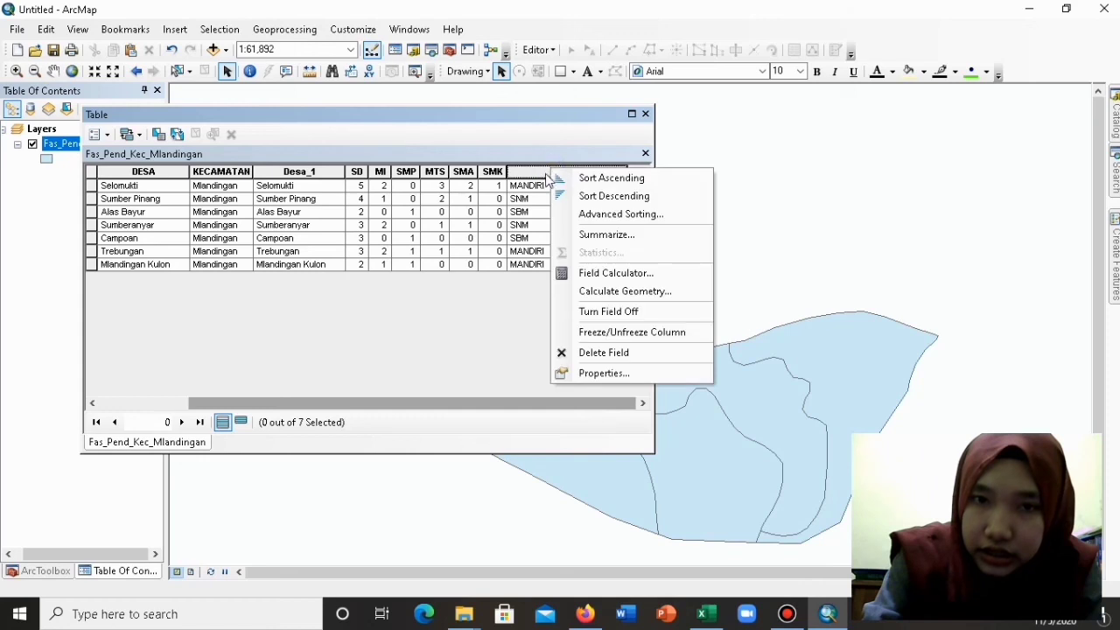
{"action": "left_click", "coordinate": [545, 174]}
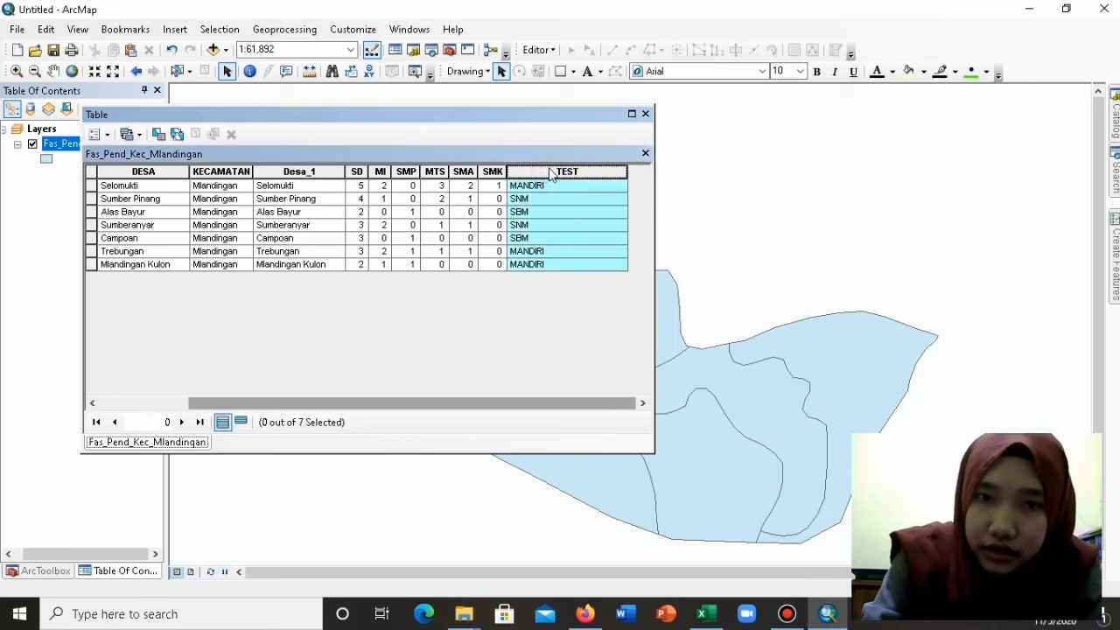
{"action": "right_click", "coordinate": [551, 178]}
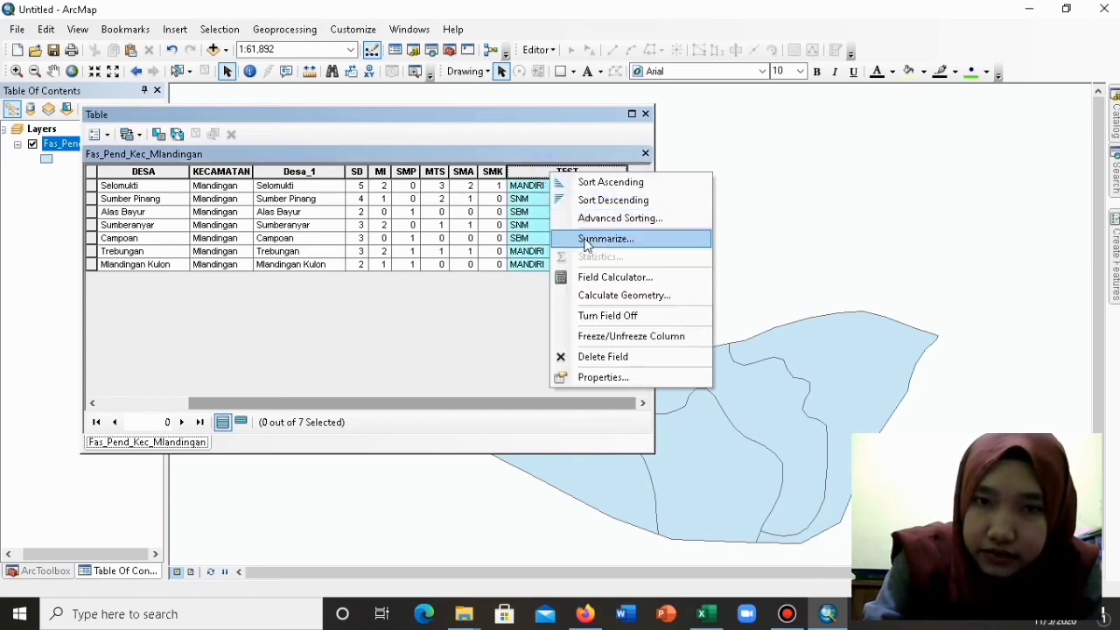
{"action": "left_click", "coordinate": [601, 360]}
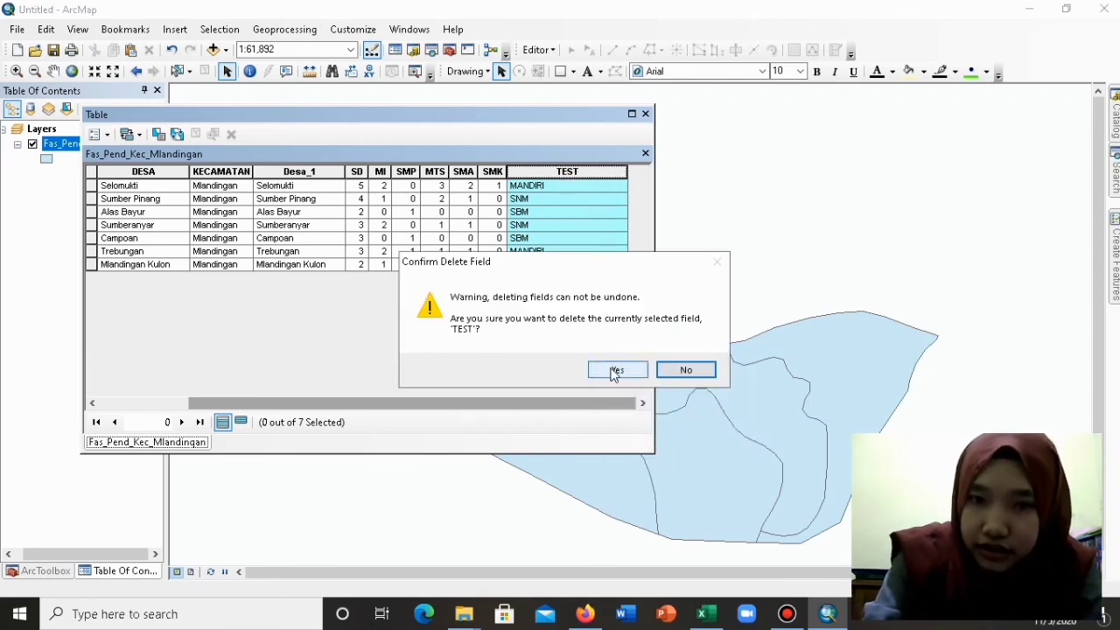
{"action": "left_click", "coordinate": [617, 370]}
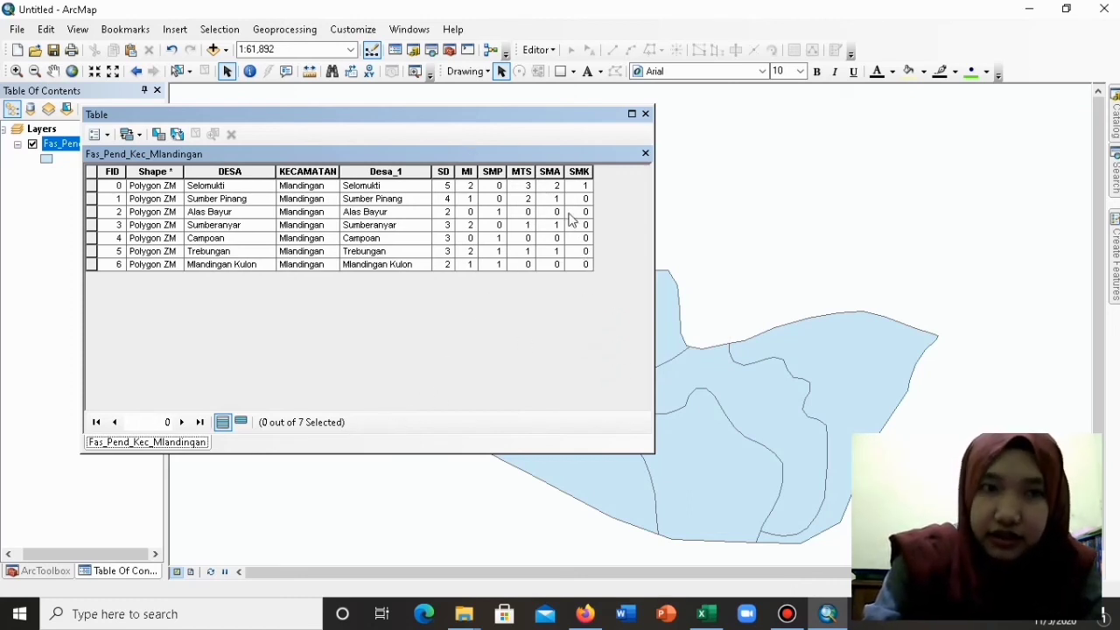
{"action": "left_click", "coordinate": [645, 114]}
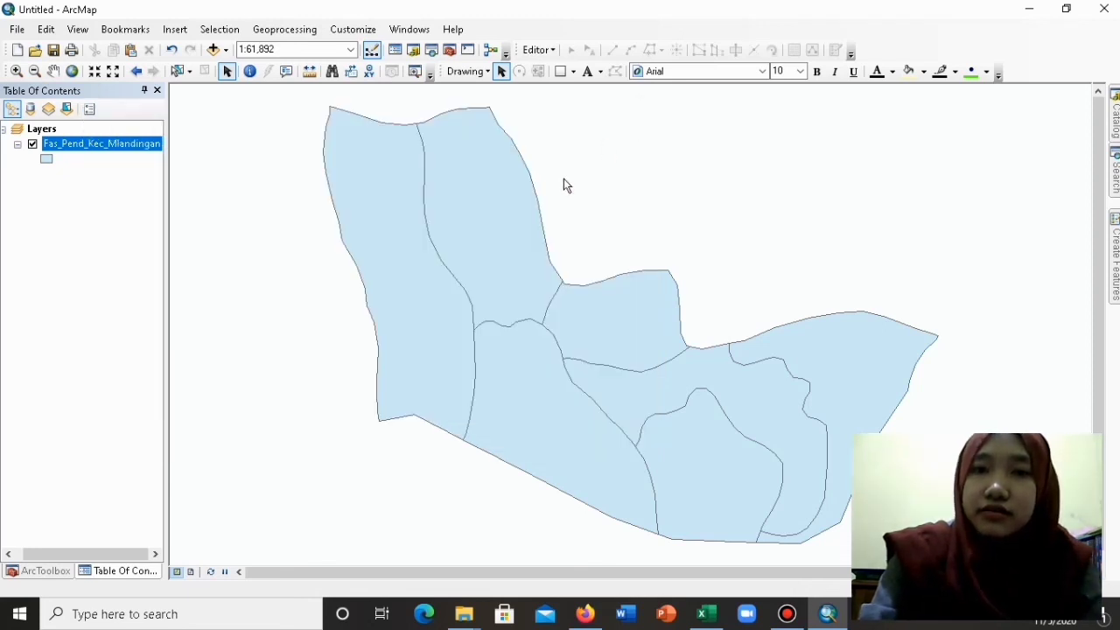